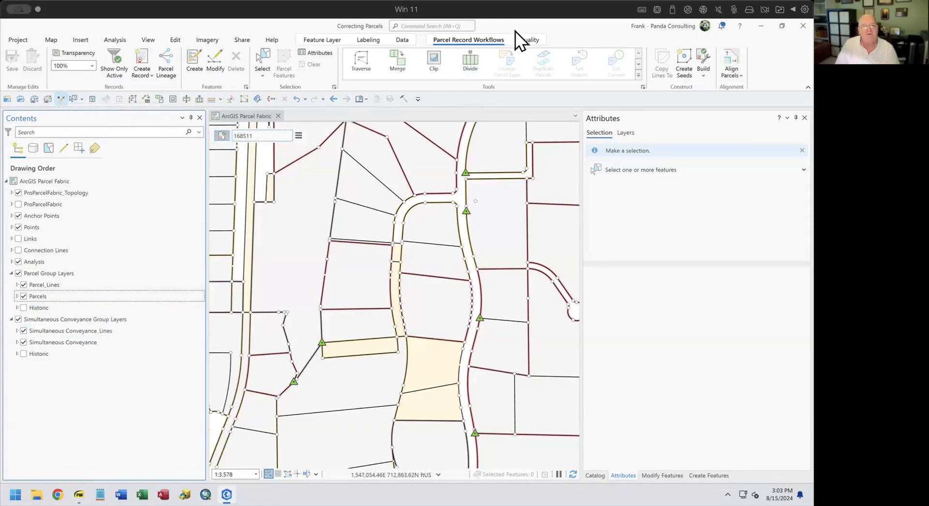
# Open the Quality tab's Gaps and Overlaps highlight settings, with 6 ft maximum width and gaps and overlaps enabled.
pyautogui.click(528, 41)
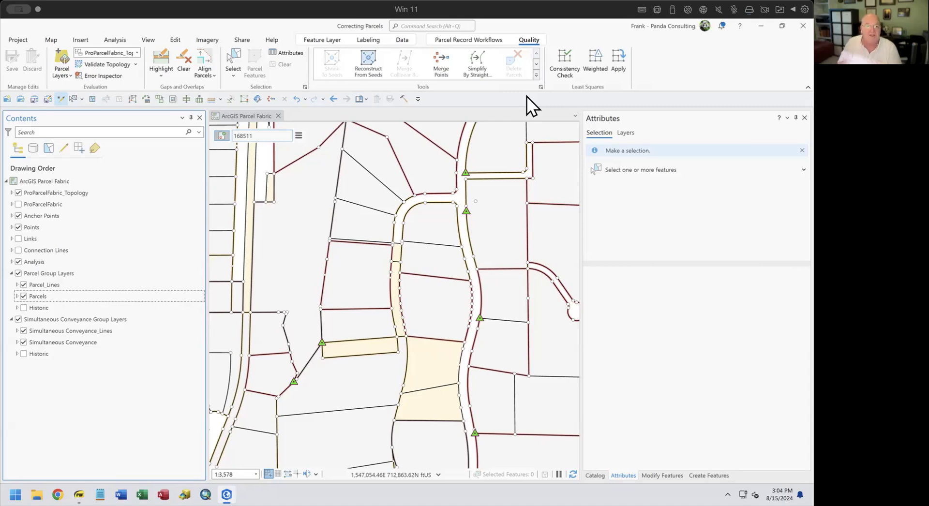
pyautogui.click(160, 76)
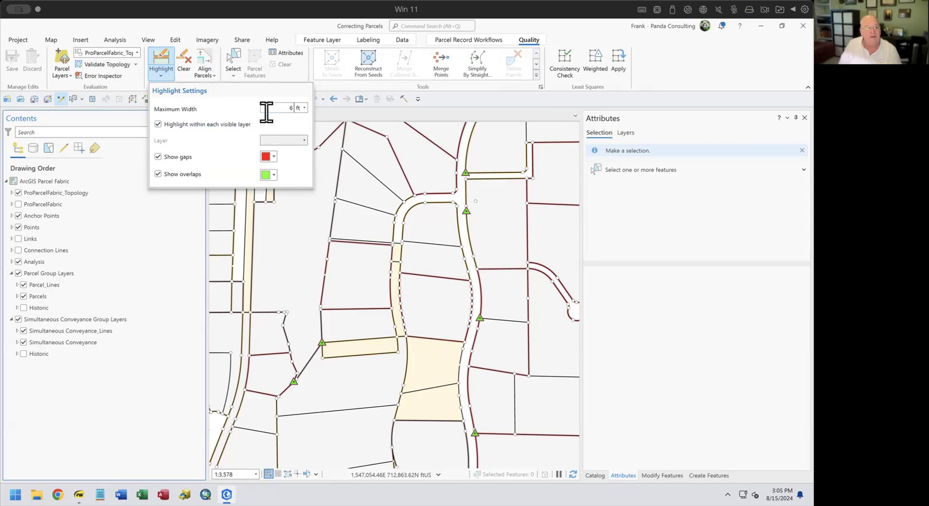
pyautogui.doubleClick(283, 109)
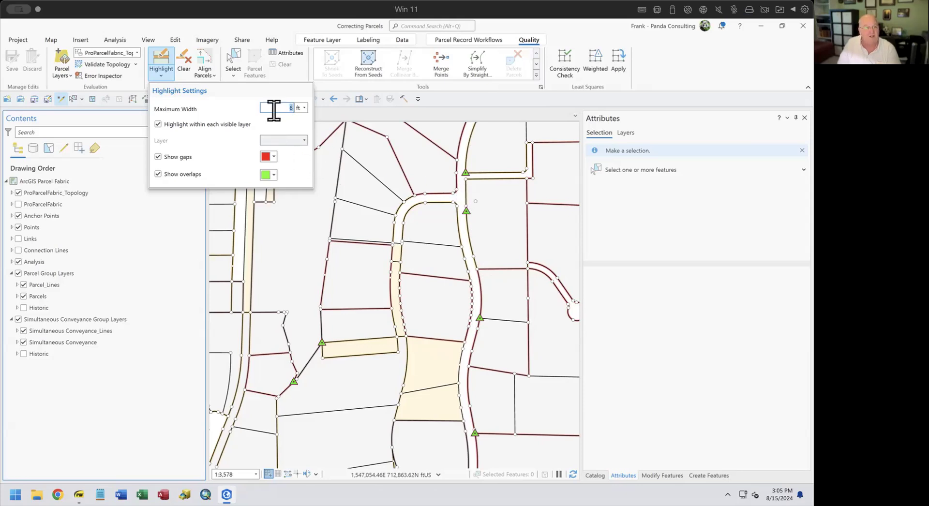
pyautogui.click(192, 126)
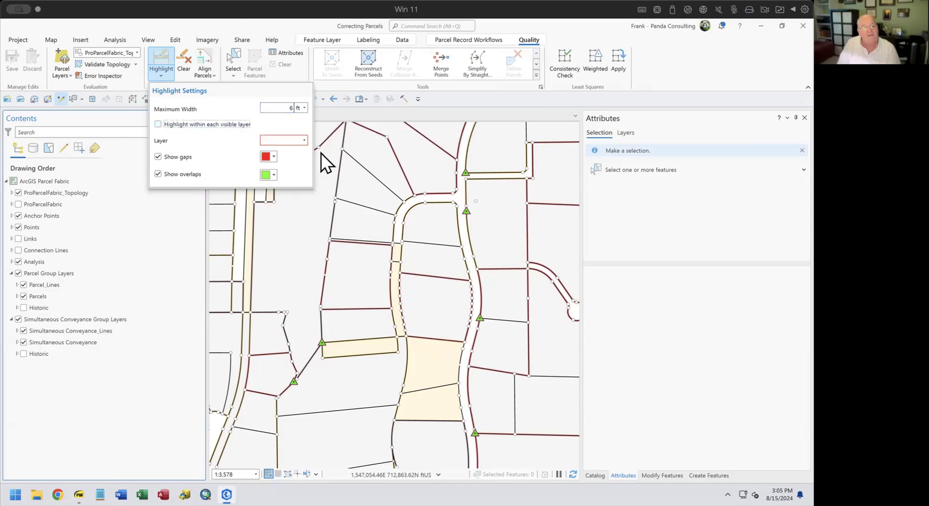
pyautogui.click(303, 140)
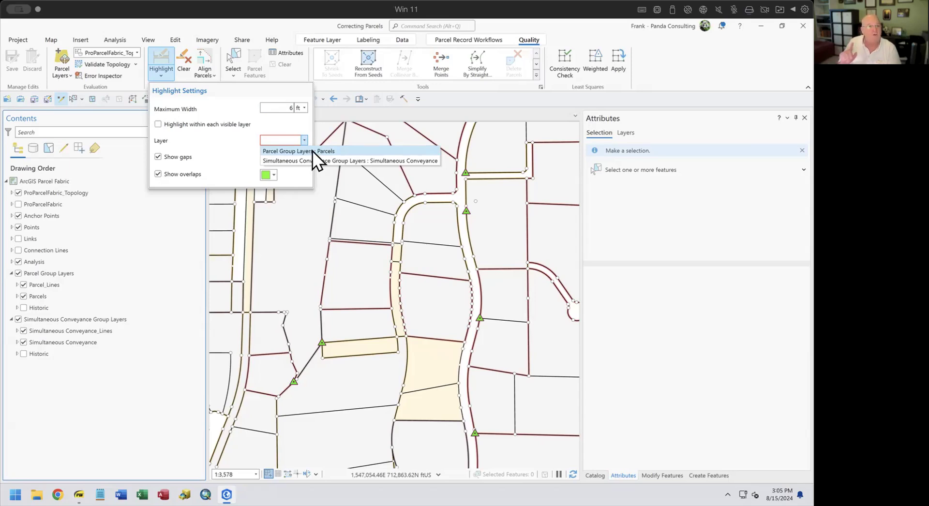
pyautogui.click(210, 124)
pyautogui.click(209, 125)
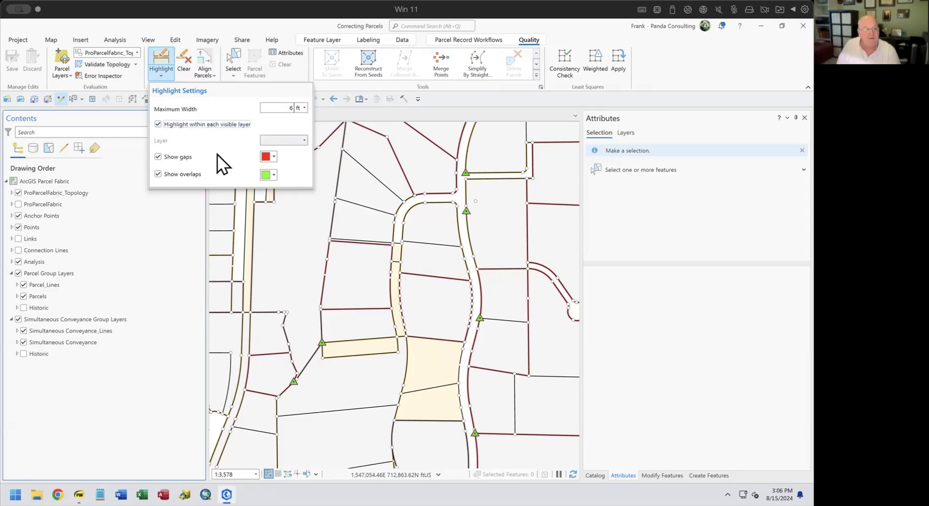
pyautogui.click(273, 157)
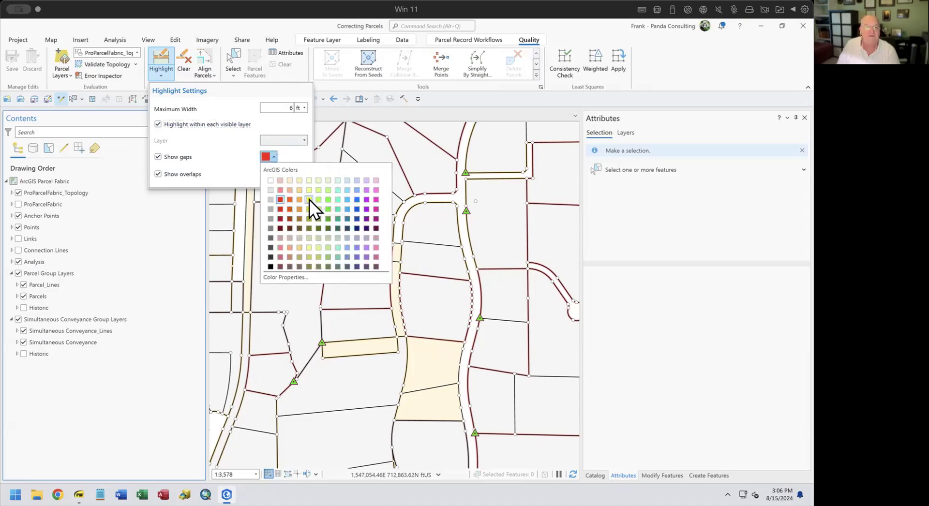
pyautogui.click(214, 155)
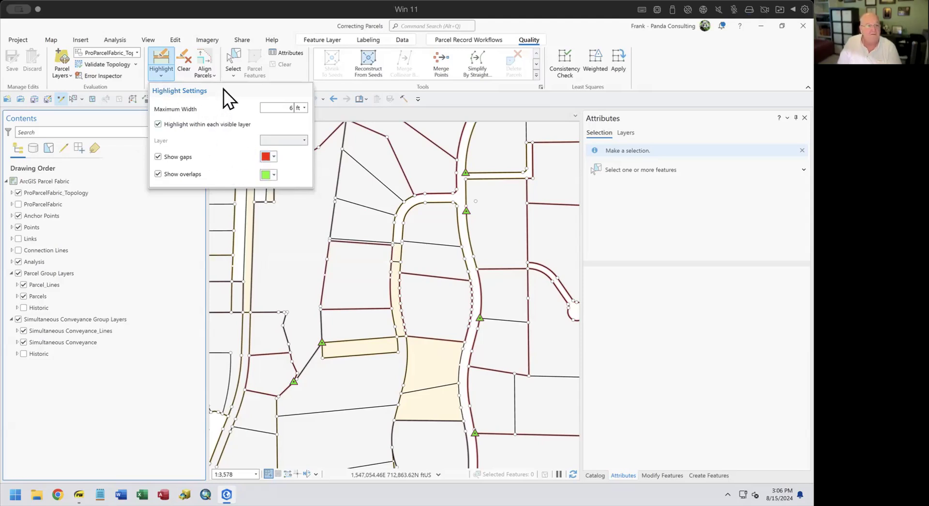
# Highlight parcel gaps in red and overlaps in green, centring the highlighted road-edge parcels.
pyautogui.click(159, 60)
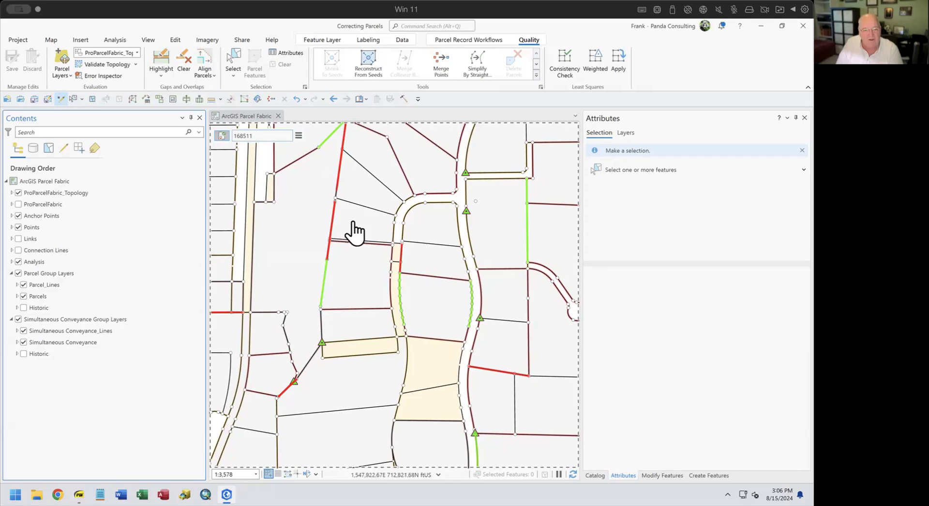
pyautogui.scroll(-2, 355, 234)
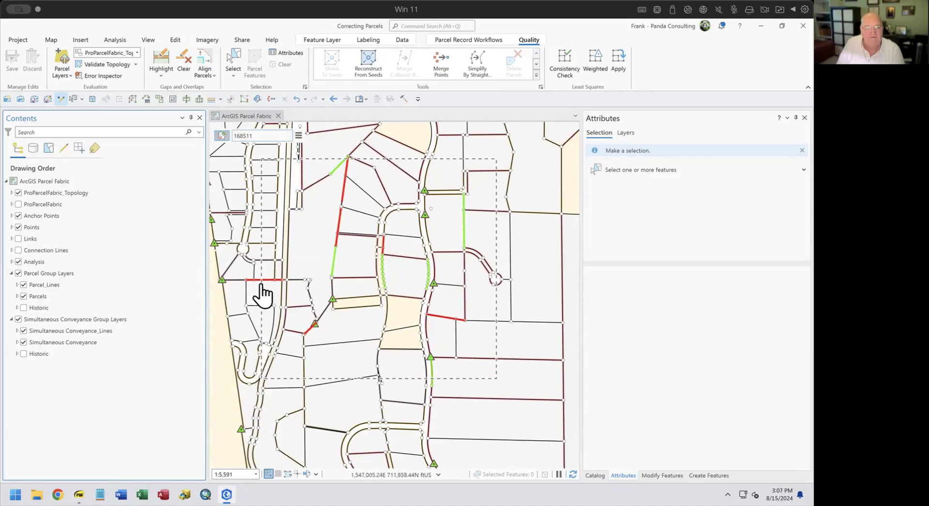
pyautogui.scroll(4, 357, 193)
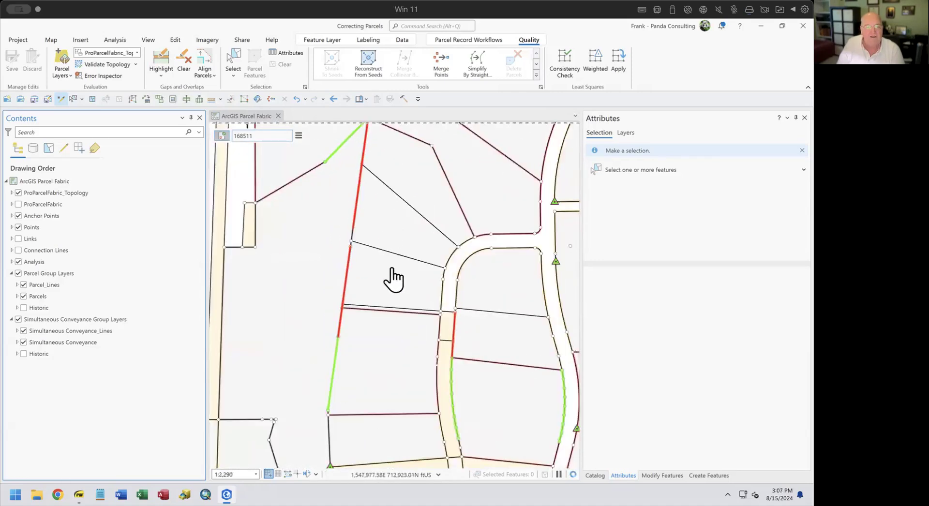
pyautogui.moveTo(396, 284); pyautogui.dragTo(413, 250)
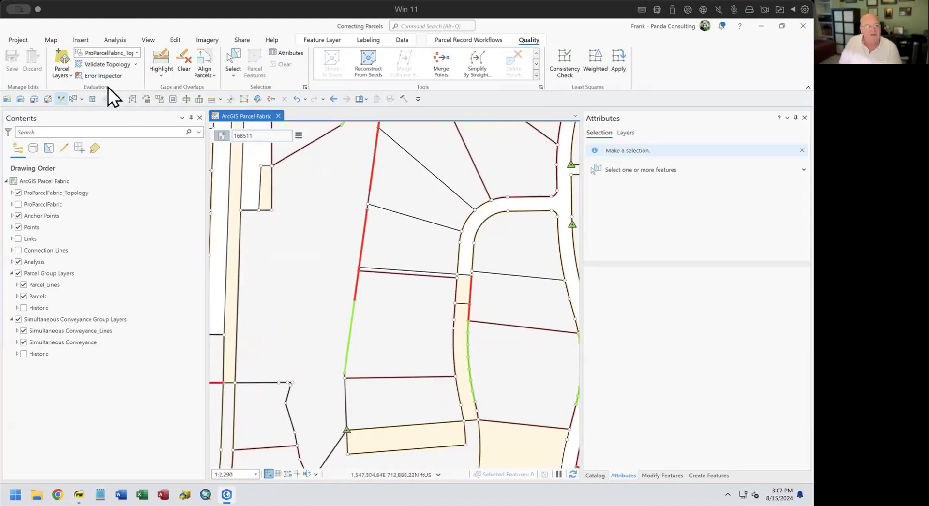
# Reopen and close the highlight settings, then zoom in on a red gap line.
pyautogui.click(161, 76)
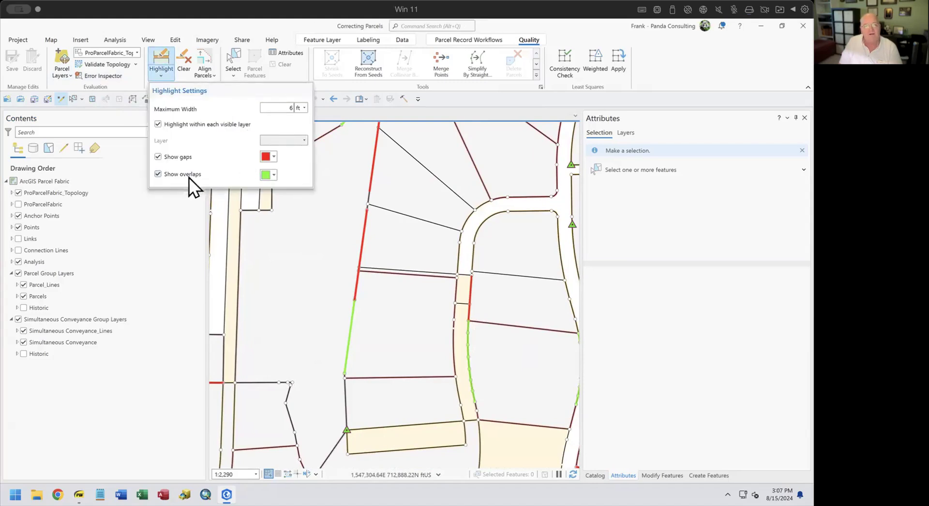
pyautogui.click(513, 100)
pyautogui.scroll(5, 365, 222)
pyautogui.scroll(5, 352, 237)
pyautogui.scroll(5, 365, 237)
pyautogui.scroll(3, 373, 220)
pyautogui.scroll(3, 384, 186)
pyautogui.moveTo(364, 181); pyautogui.dragTo(395, 394)
pyautogui.moveTo(457, 140); pyautogui.dragTo(398, 359)
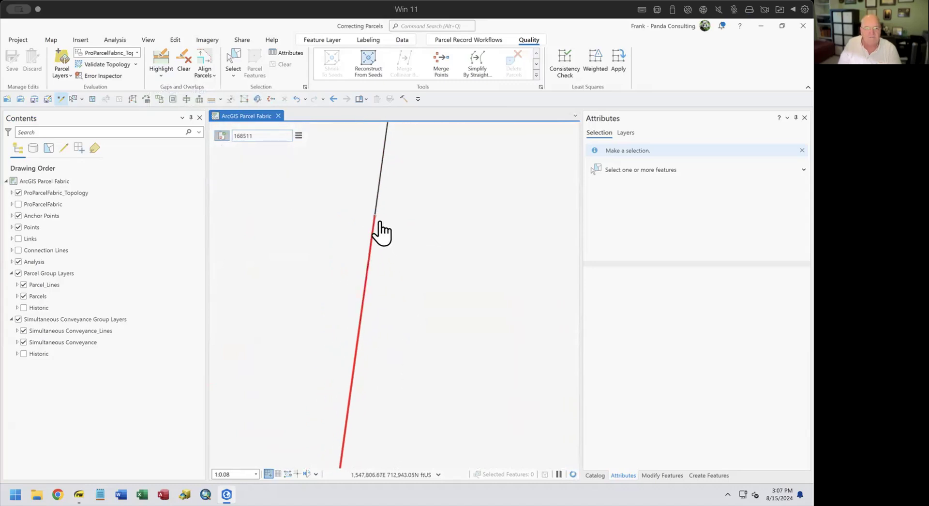
pyautogui.scroll(-10, 380, 244)
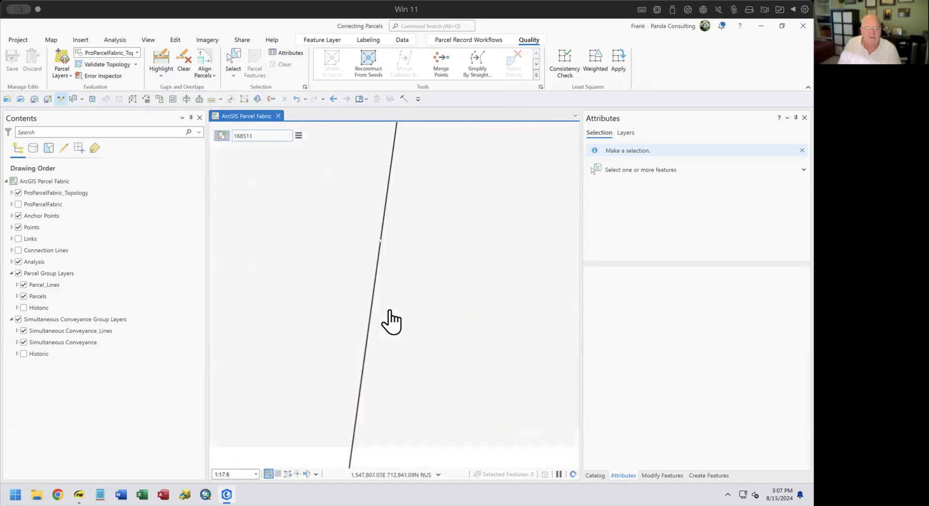
pyautogui.moveTo(429, 306); pyautogui.dragTo(406, 170)
pyautogui.scroll(-6, 360, 352)
pyautogui.scroll(-8, 367, 416)
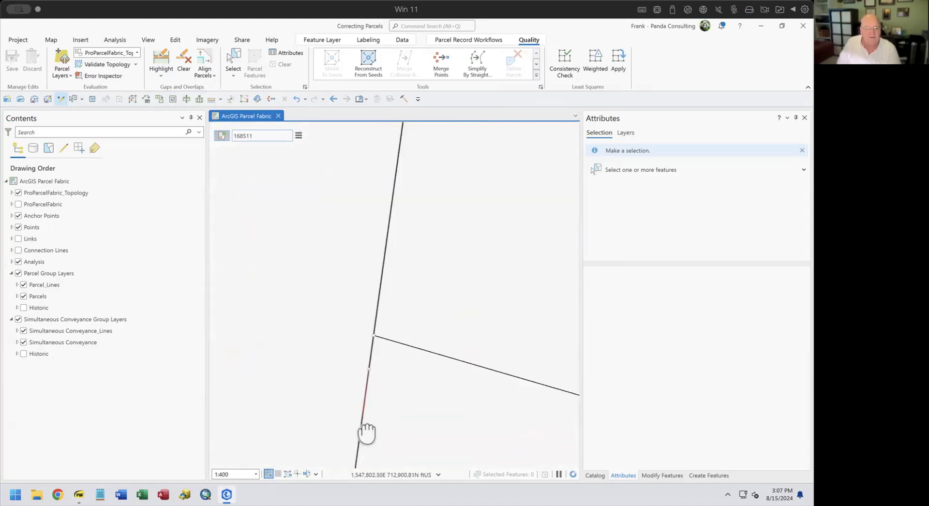
pyautogui.scroll(-5, 387, 387)
pyautogui.moveTo(386, 440); pyautogui.dragTo(364, 287)
pyautogui.scroll(6, 358, 290)
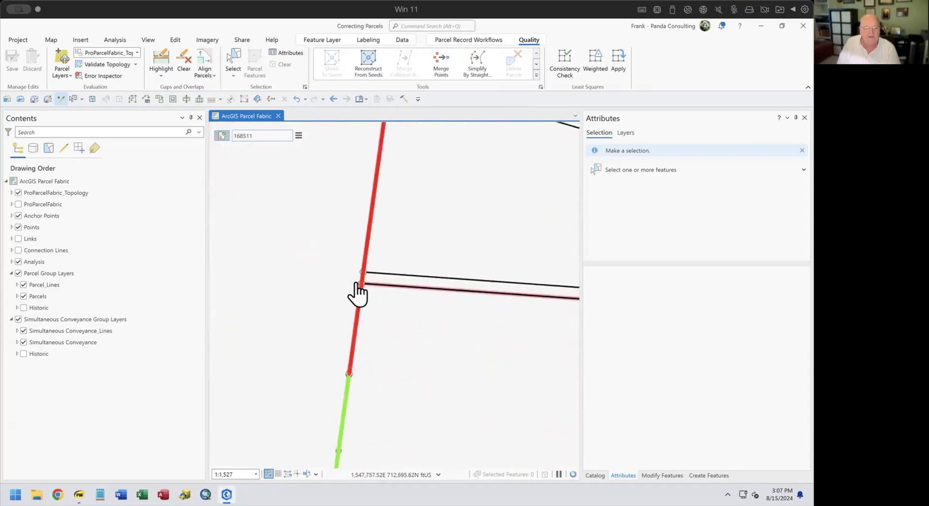
pyautogui.scroll(12, 415, 222)
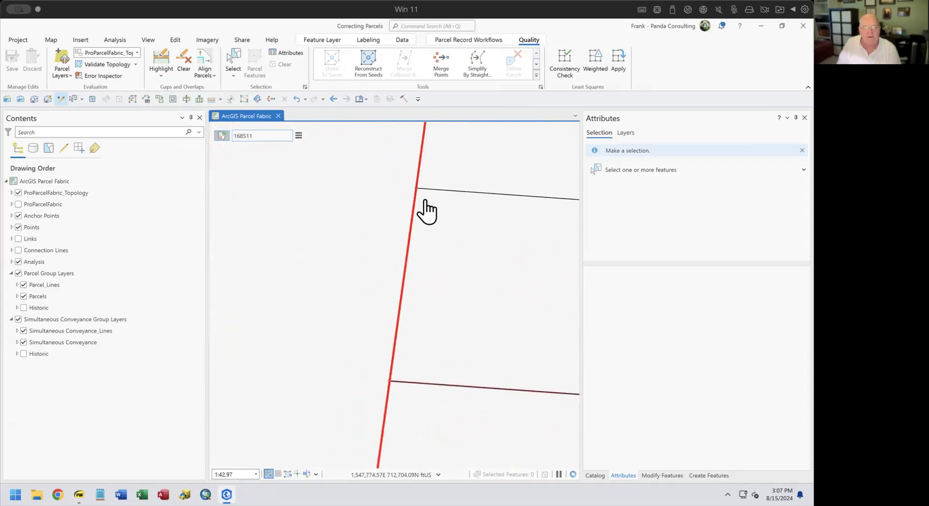
pyautogui.scroll(-6, 387, 252)
pyautogui.scroll(10, 379, 232)
pyautogui.scroll(6, 412, 256)
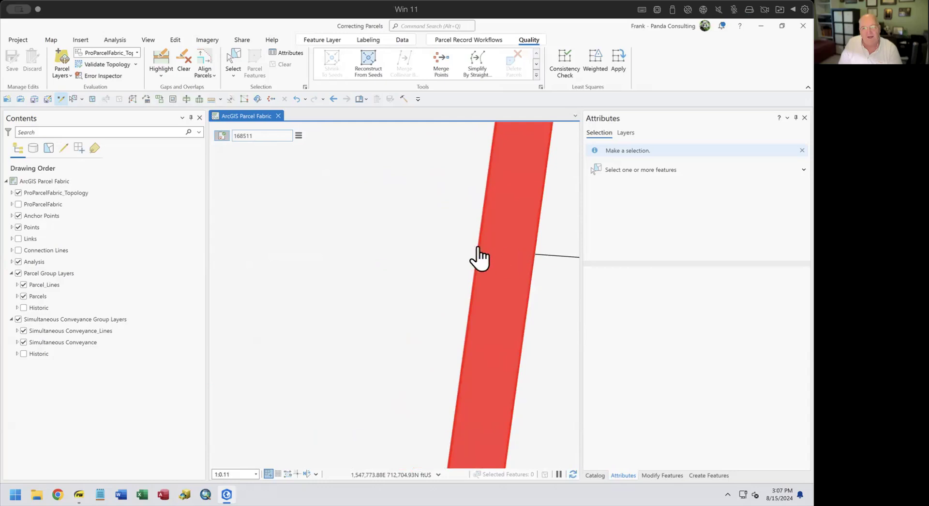
pyautogui.scroll(-14, 531, 267)
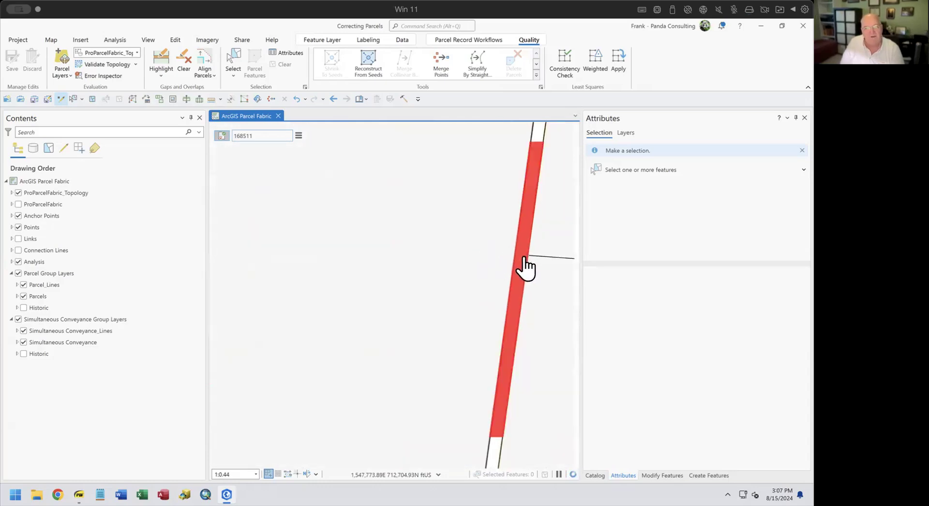
pyautogui.scroll(-20, 526, 269)
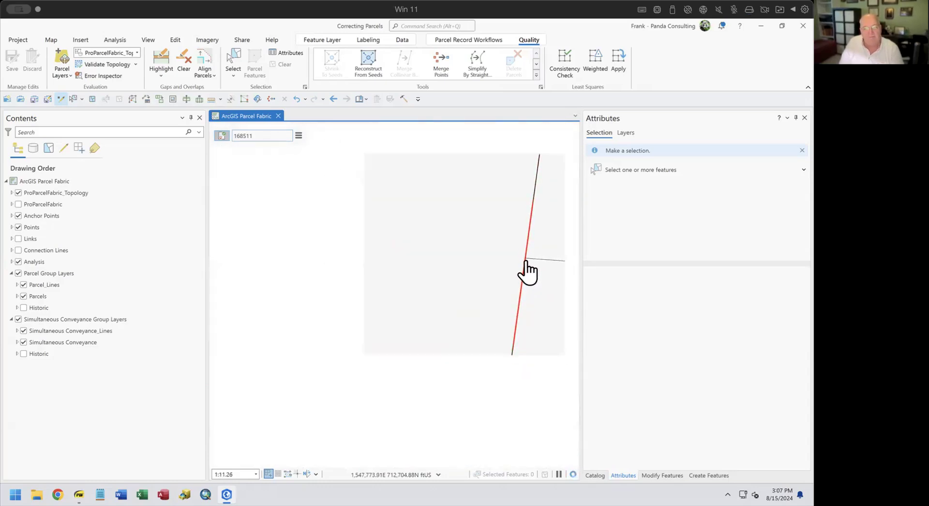
pyautogui.scroll(-7, 518, 295)
pyautogui.moveTo(532, 321); pyautogui.dragTo(463, 317)
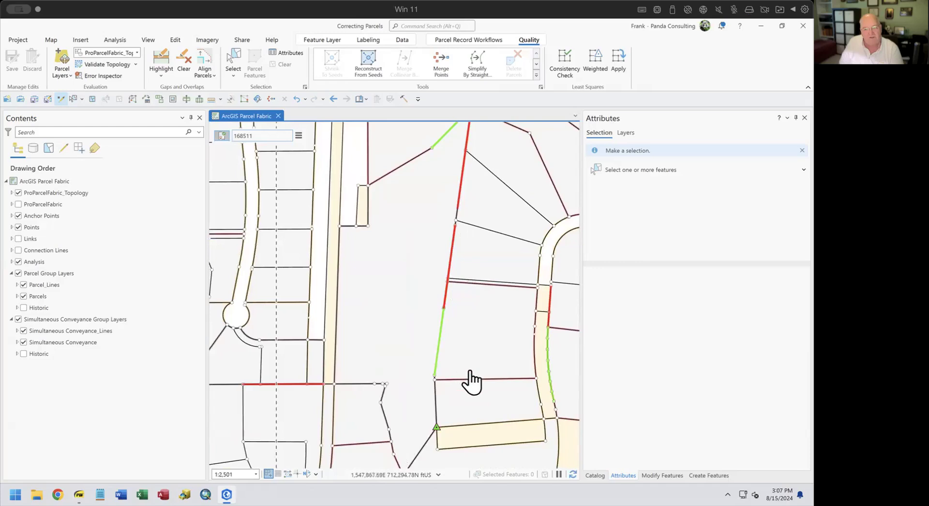
pyautogui.scroll(7, 439, 375)
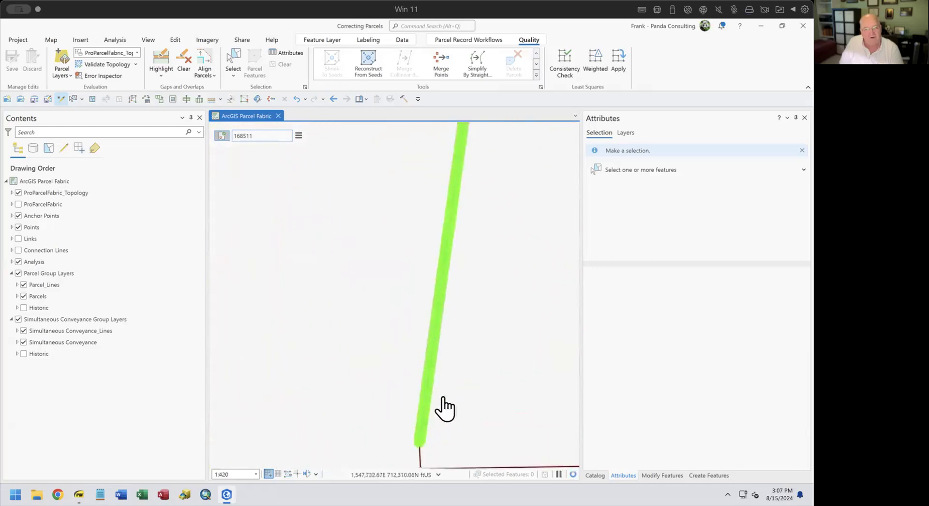
pyautogui.scroll(10, 411, 448)
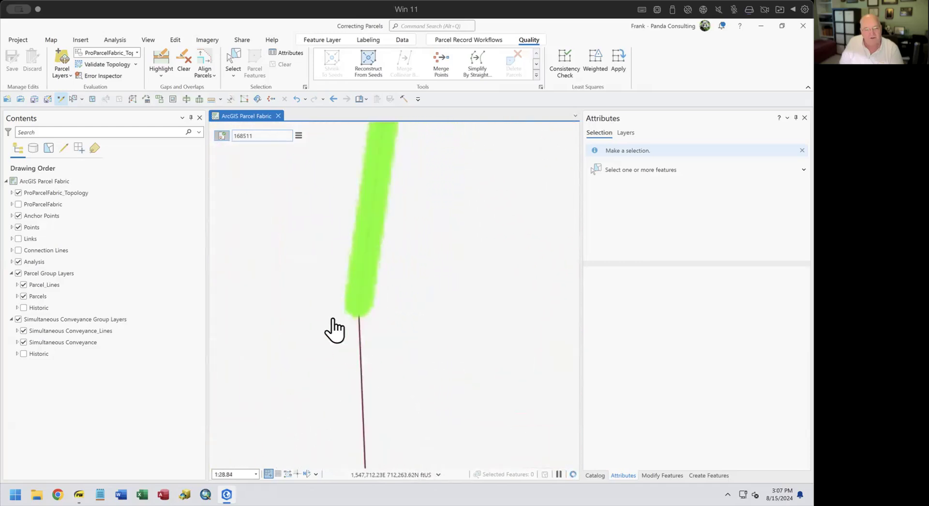
pyautogui.scroll(10, 357, 312)
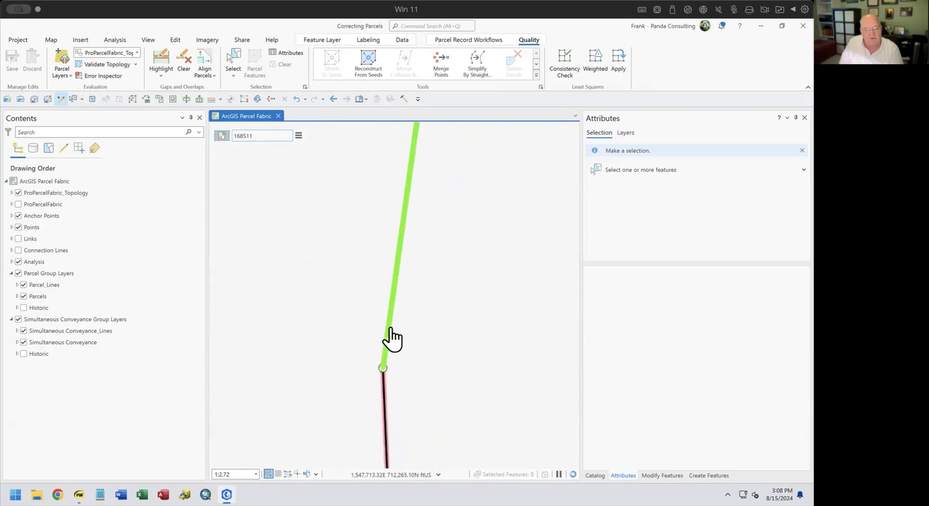
pyautogui.scroll(2, 400, 363)
pyautogui.scroll(-8, 433, 300)
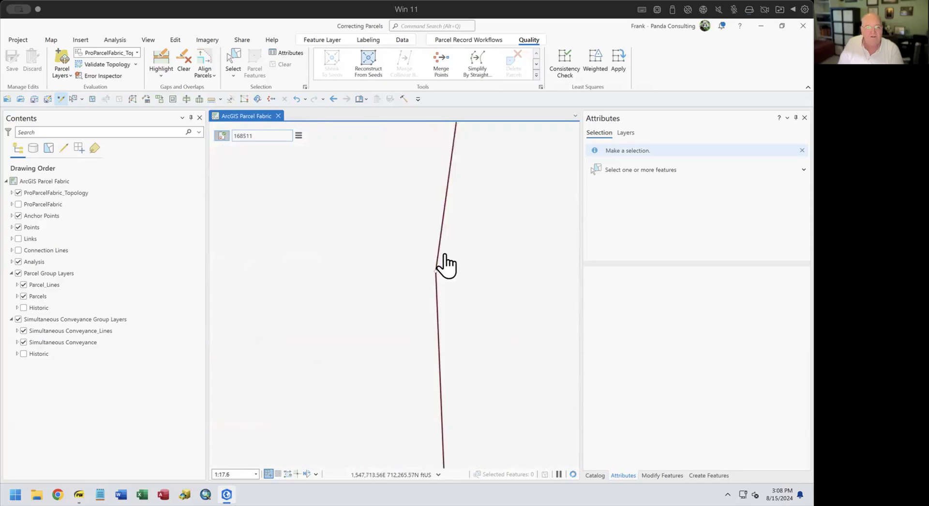
pyautogui.moveTo(452, 222); pyautogui.dragTo(414, 438)
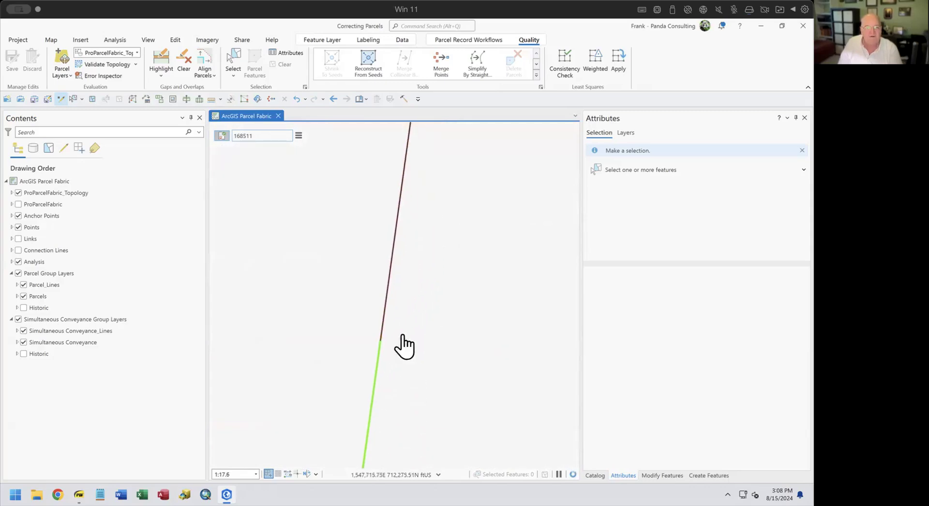
pyautogui.scroll(-5, 411, 267)
pyautogui.scroll(2, 416, 271)
pyautogui.moveTo(437, 247); pyautogui.dragTo(370, 391)
pyautogui.scroll(-4, 348, 352)
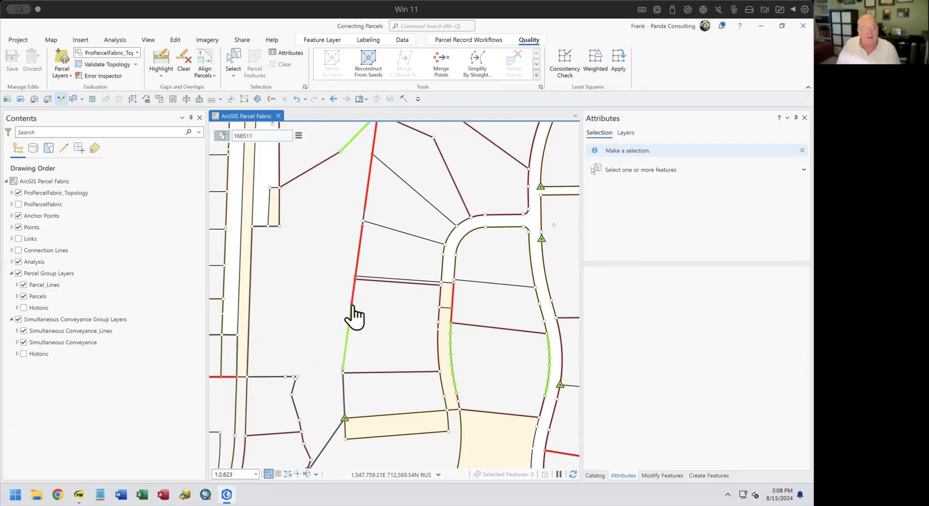
pyautogui.scroll(1, 349, 306)
pyautogui.scroll(5, 349, 306)
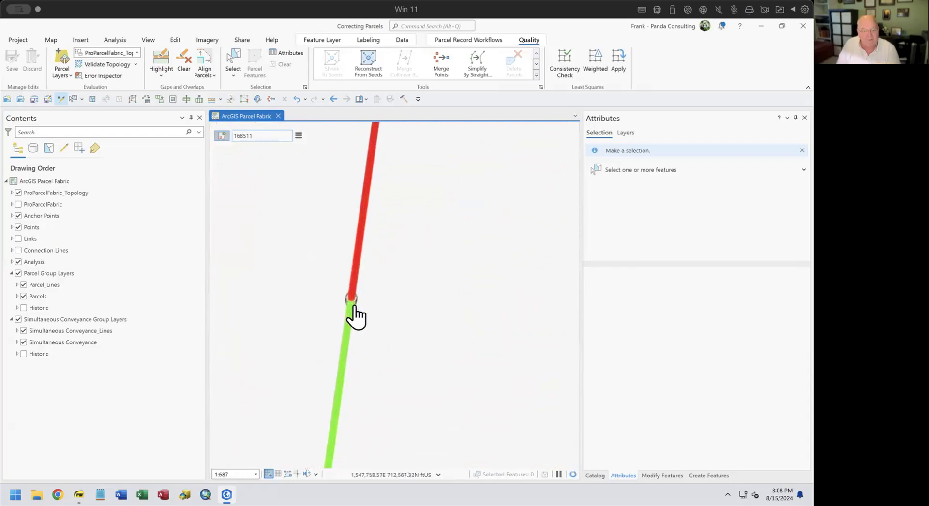
pyautogui.scroll(4, 350, 310)
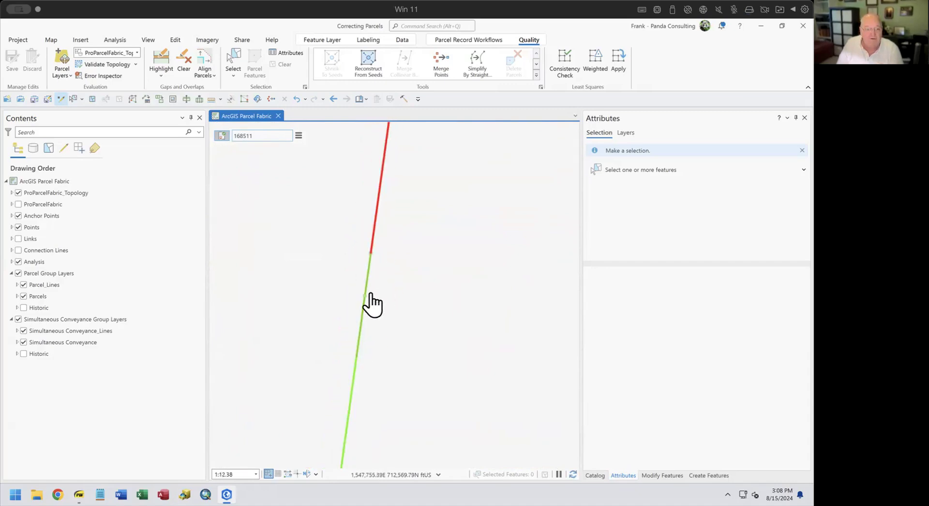
# Merge the two parcel points at the line junction into a single point.
pyautogui.click(438, 60)
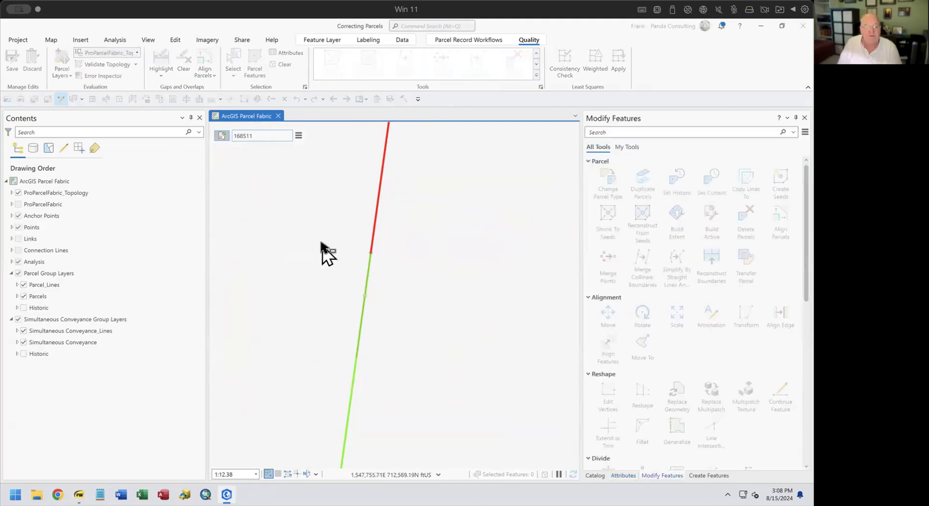
pyautogui.moveTo(321, 242); pyautogui.dragTo(415, 312)
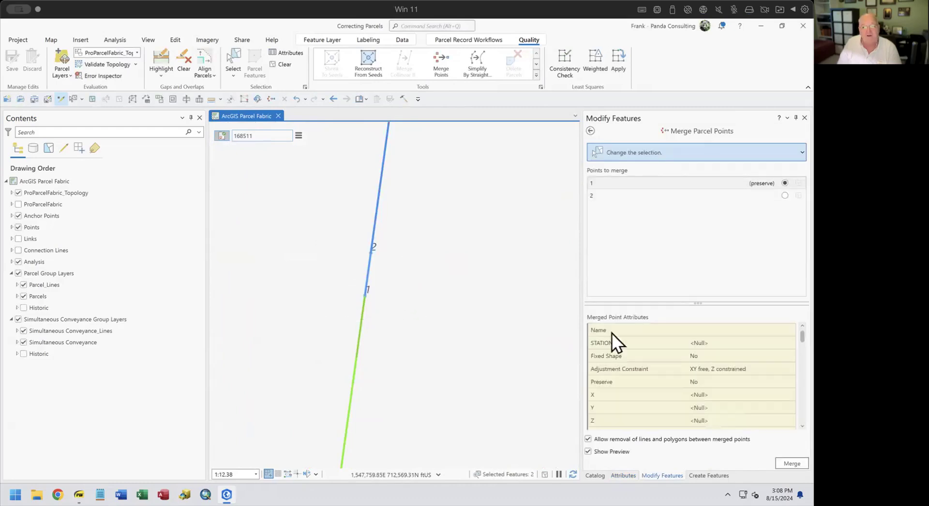
pyautogui.click(787, 463)
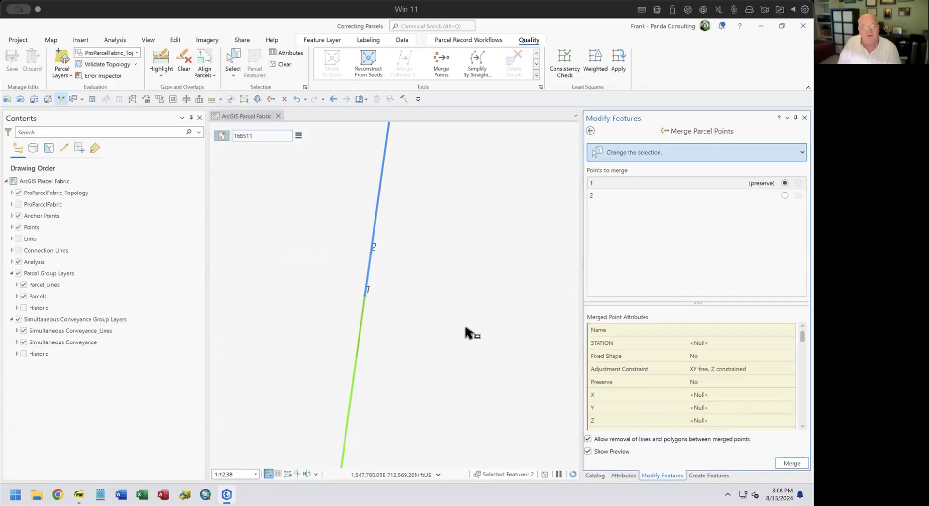
pyautogui.scroll(-5, 412, 283)
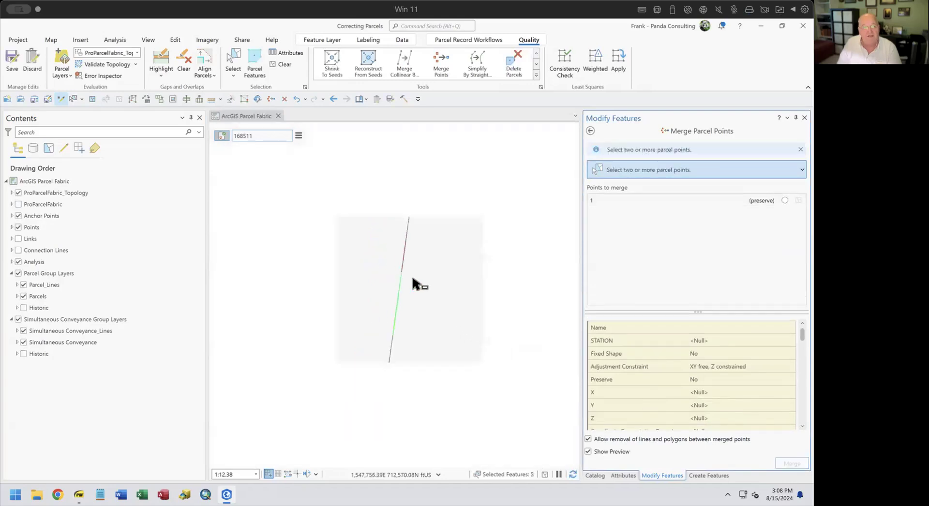
pyautogui.scroll(-3, 412, 281)
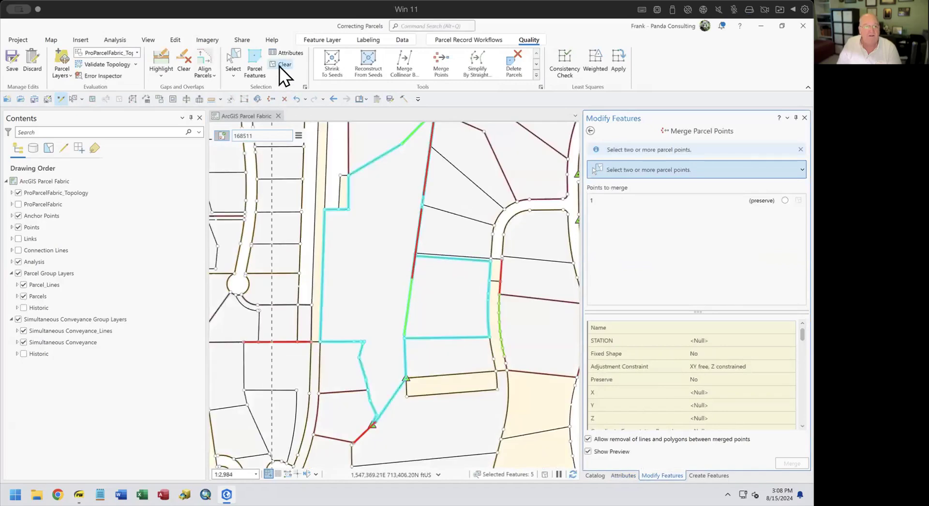
# Clear the selection, refresh the gap and overlap highlighting, and return to the full editing tool list.
pyautogui.click(279, 64)
pyautogui.click(162, 62)
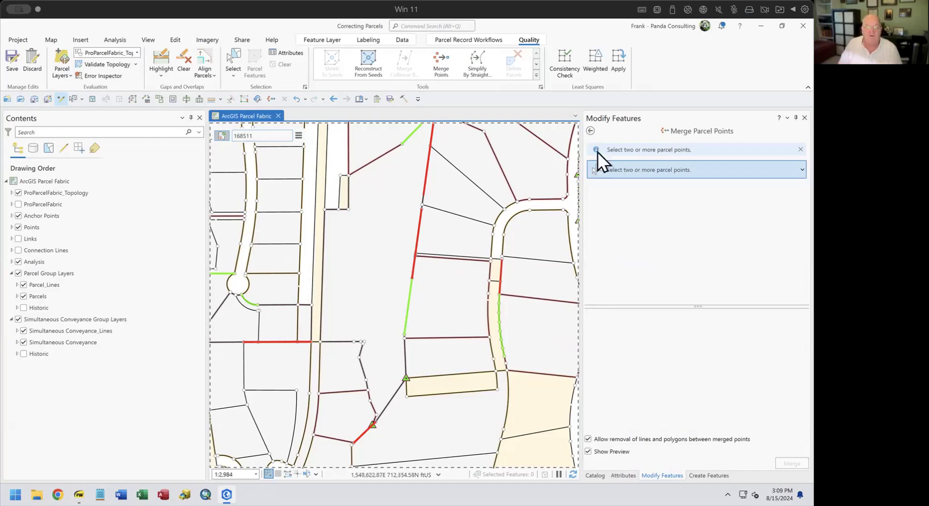
pyautogui.click(589, 128)
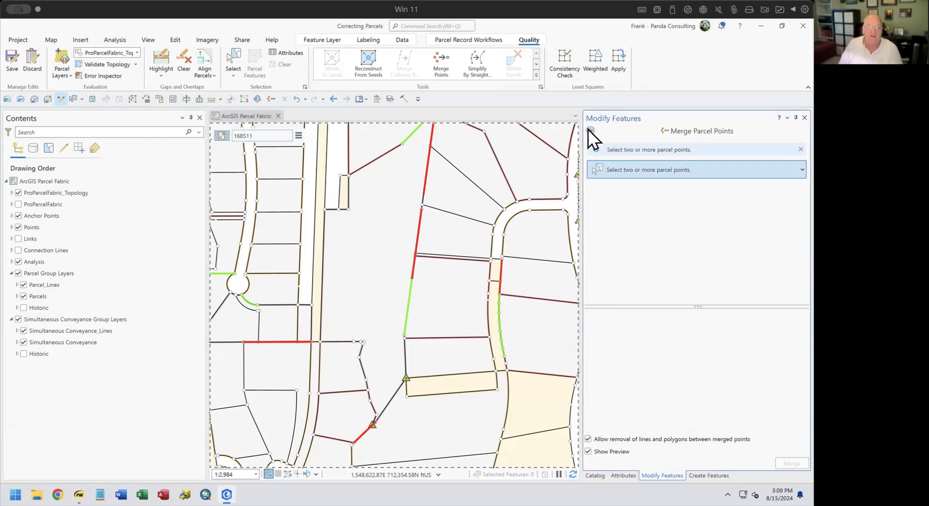
pyautogui.click(589, 129)
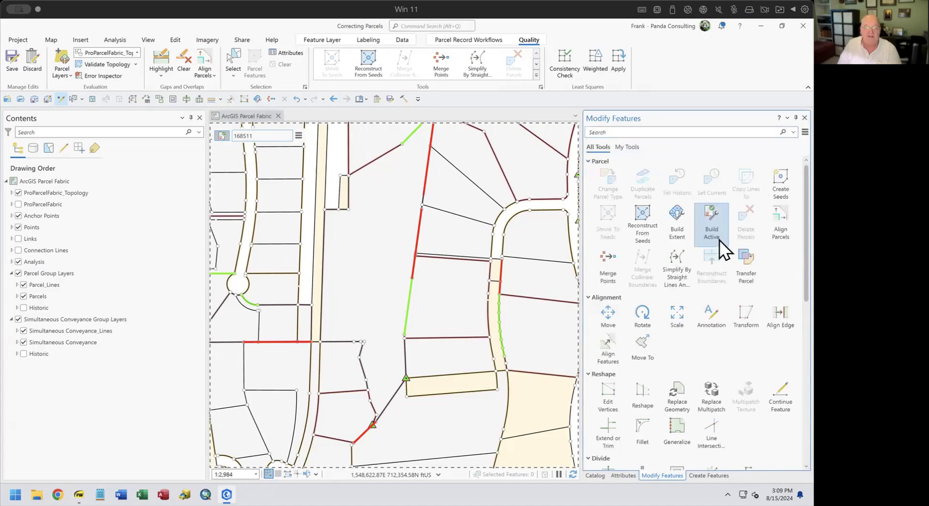
# Set up Align Features with a 6.0 tolerance and straight-line path segments.
pyautogui.click(600, 347)
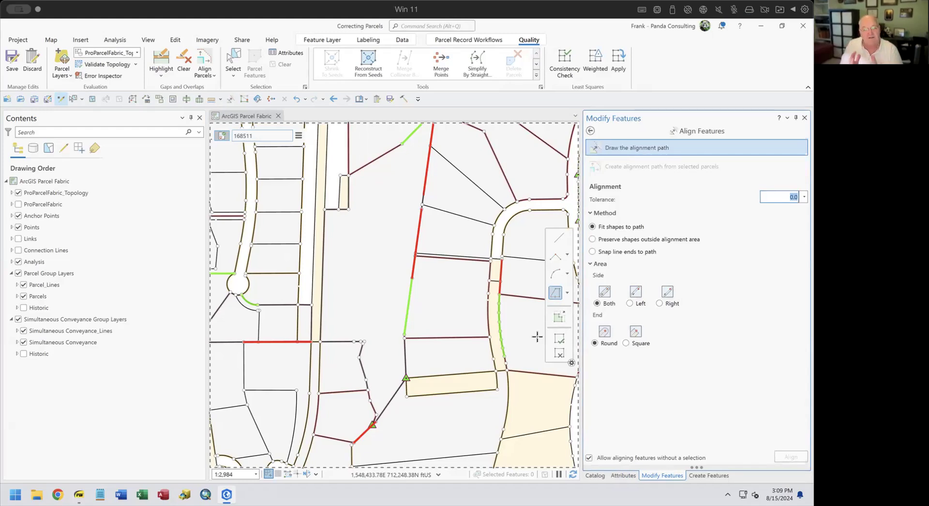
pyautogui.click(784, 196)
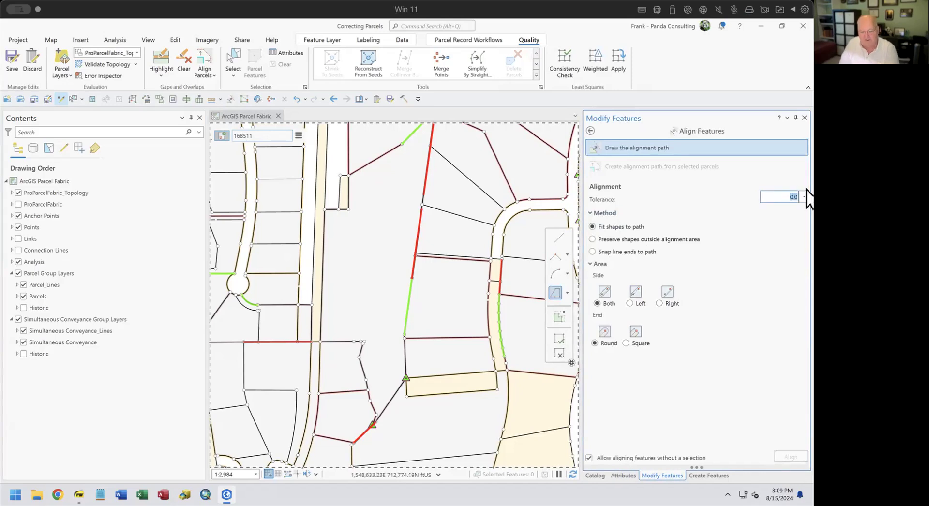
pyautogui.write('5')
pyautogui.click(558, 239)
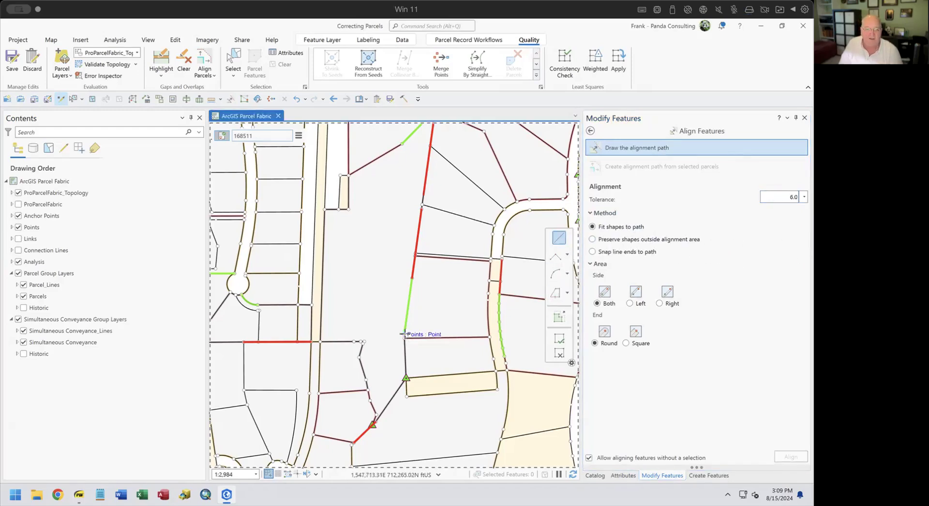
# Sketch a snapped path along the green road-edge gap, align the parcel lines, and refresh highlighting.
pyautogui.scroll(4, 404, 333)
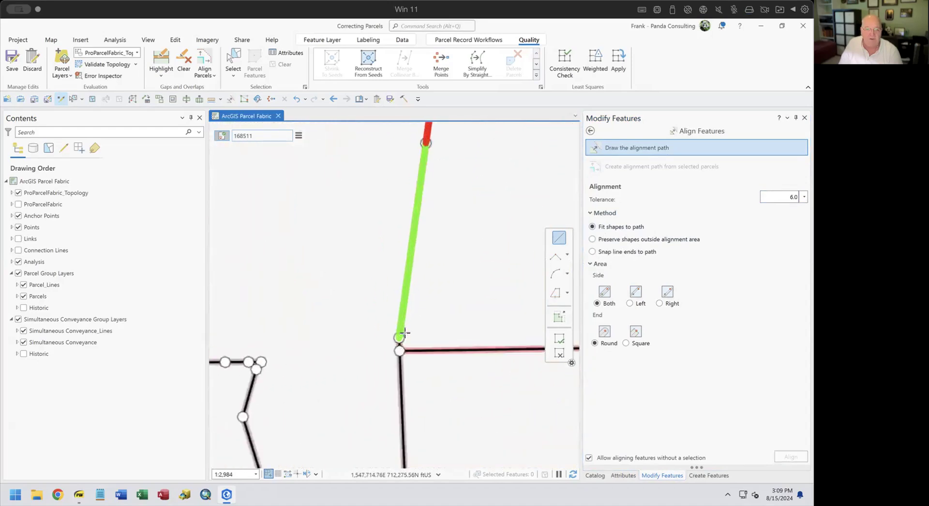
pyautogui.click(412, 316)
pyautogui.scroll(-3, 449, 205)
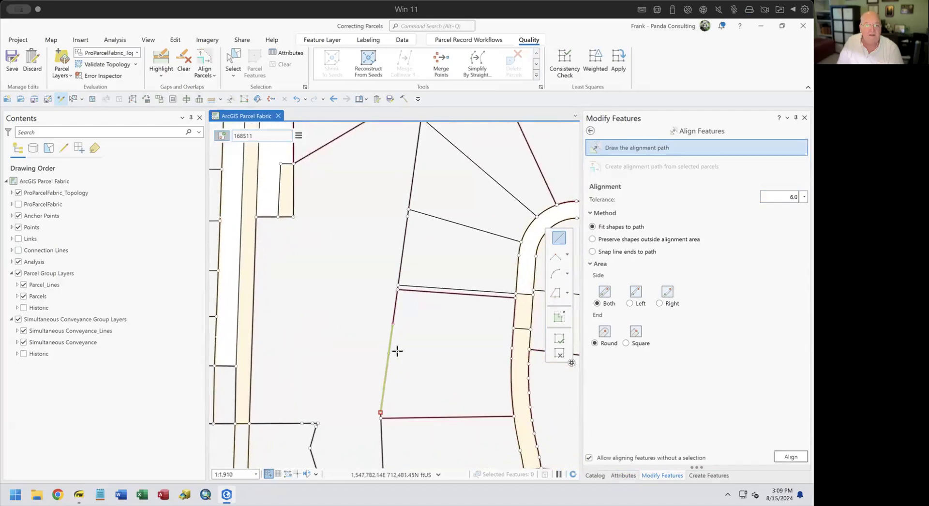
pyautogui.scroll(3, 402, 328)
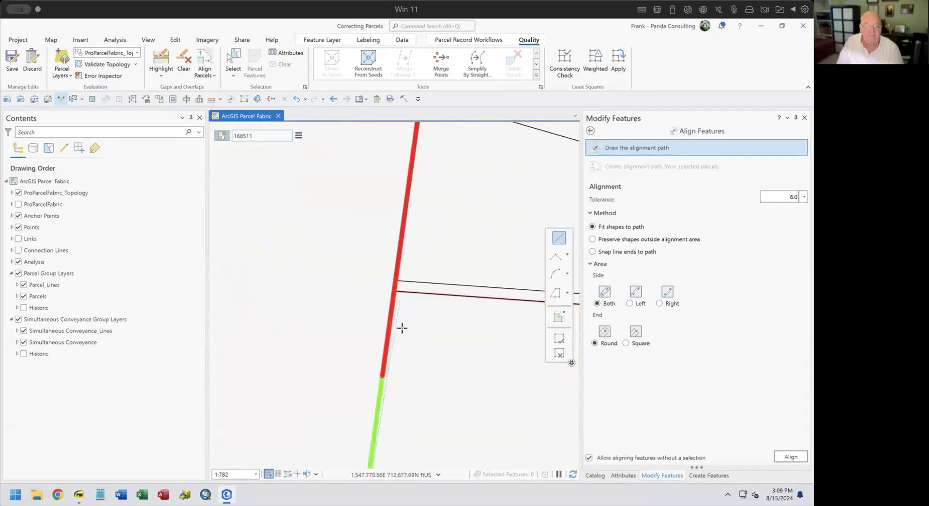
pyautogui.click(381, 376)
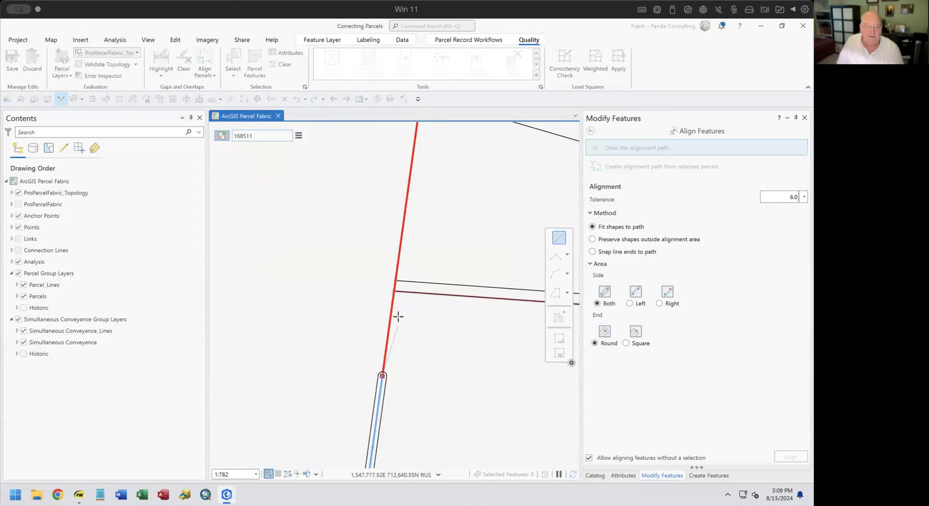
pyautogui.click(393, 291)
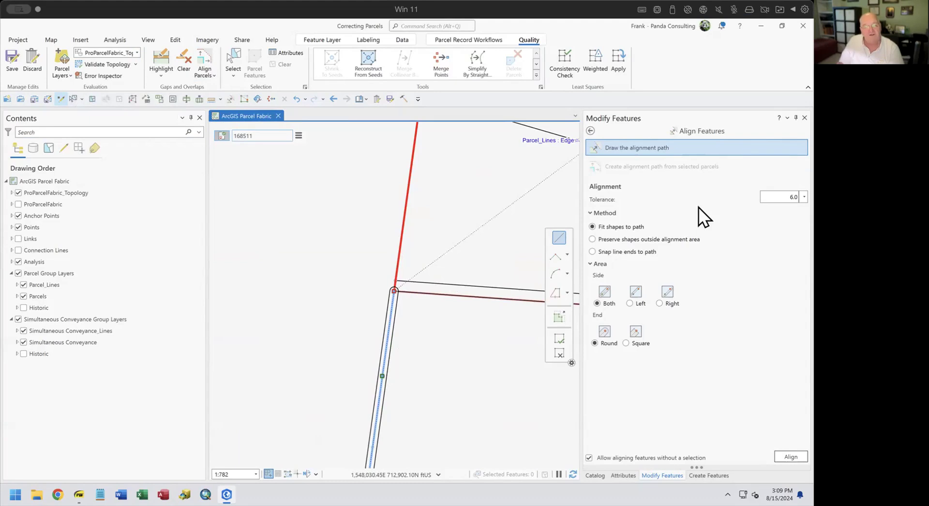
pyautogui.scroll(-3, 442, 348)
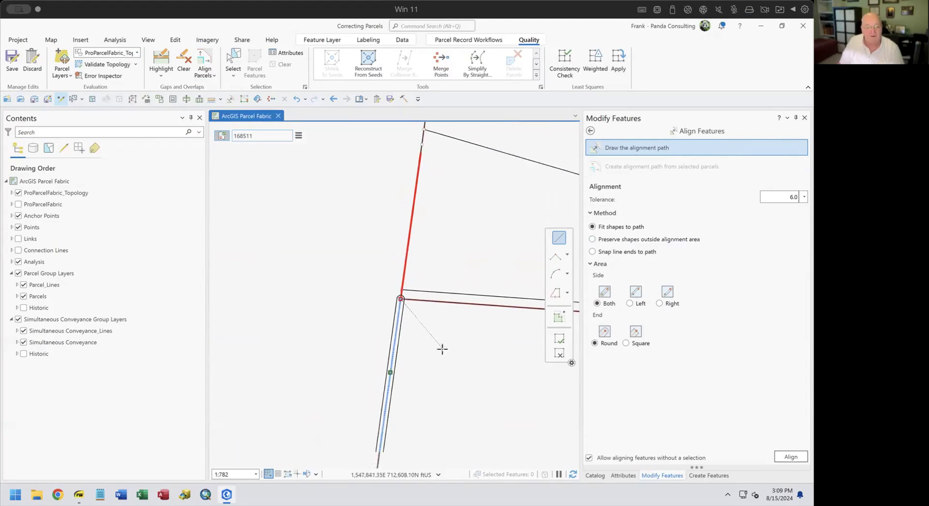
pyautogui.moveTo(445, 385); pyautogui.dragTo(405, 326)
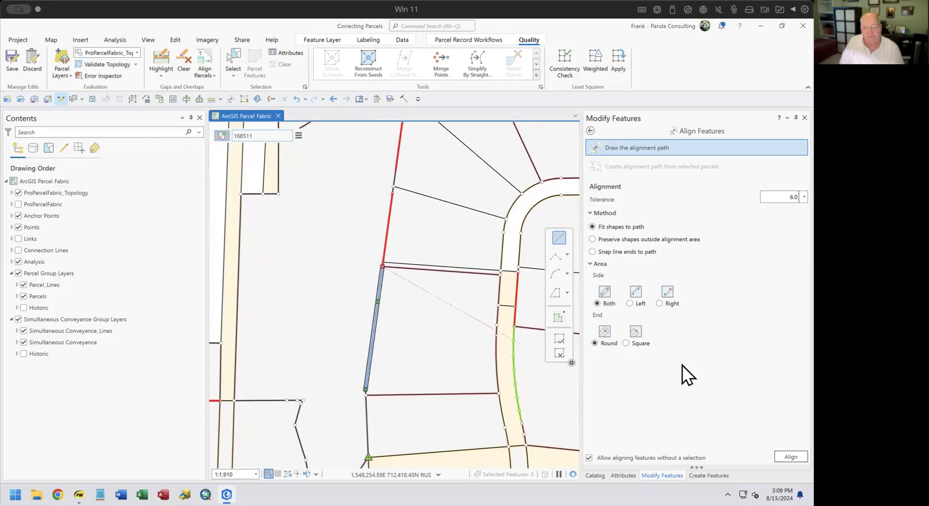
pyautogui.click(793, 457)
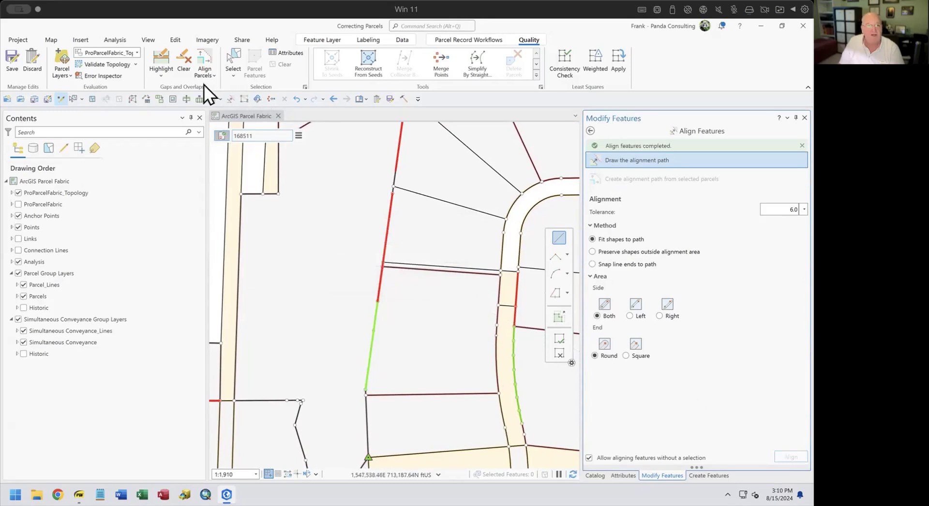
pyautogui.click(164, 64)
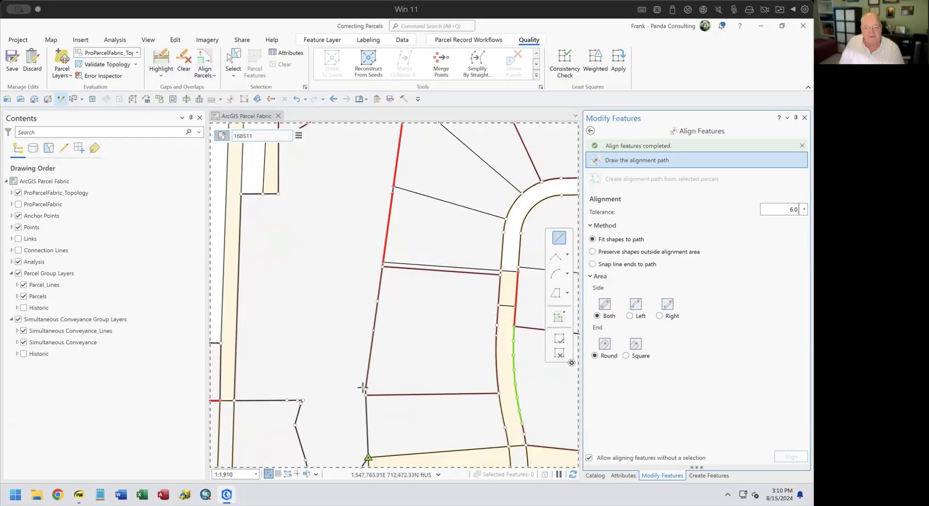
# Align to a path up the red boundary to its top corner and back left; it fails with an empty-geometry error.
pyautogui.moveTo(408, 204); pyautogui.dragTo(377, 311)
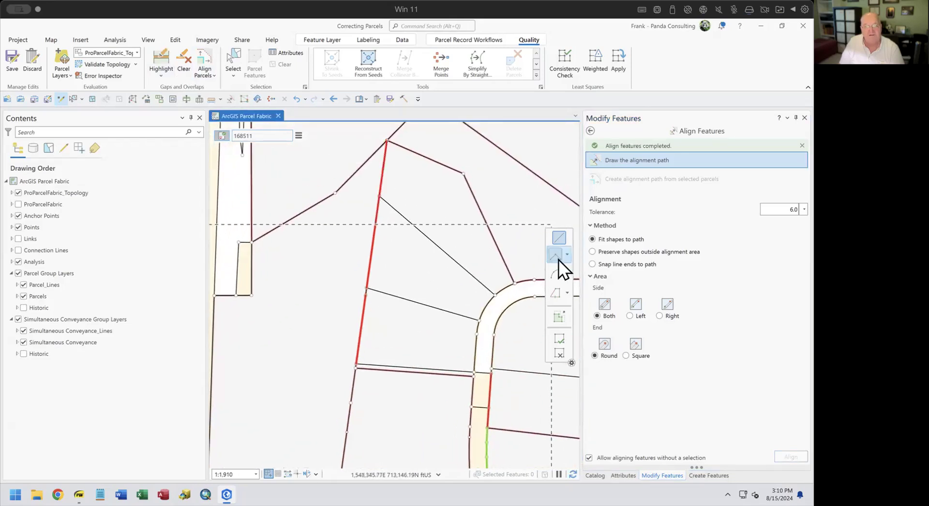
pyautogui.click(355, 368)
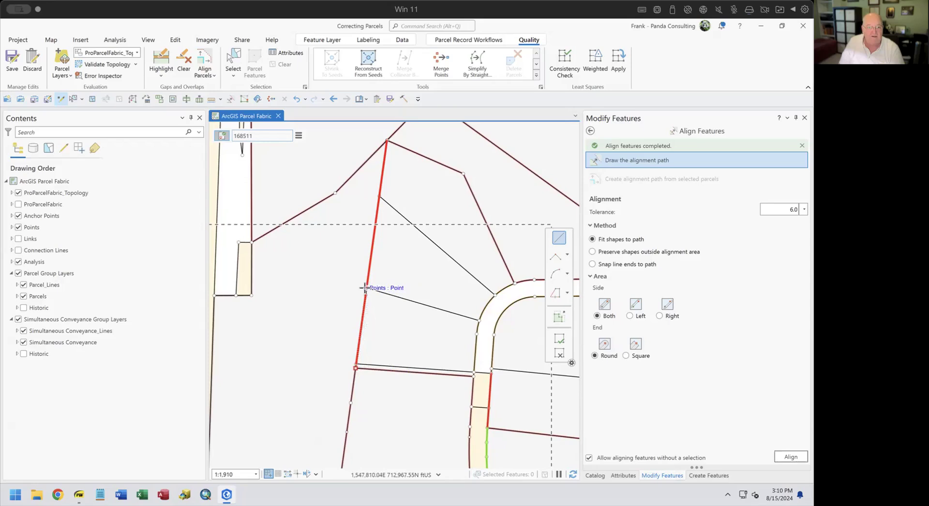
pyautogui.click(365, 288)
pyautogui.click(379, 196)
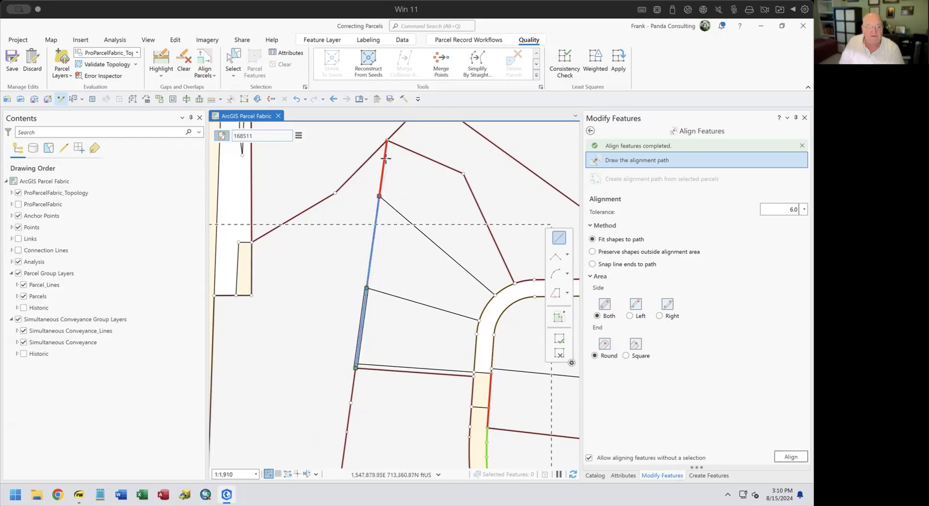
pyautogui.click(388, 140)
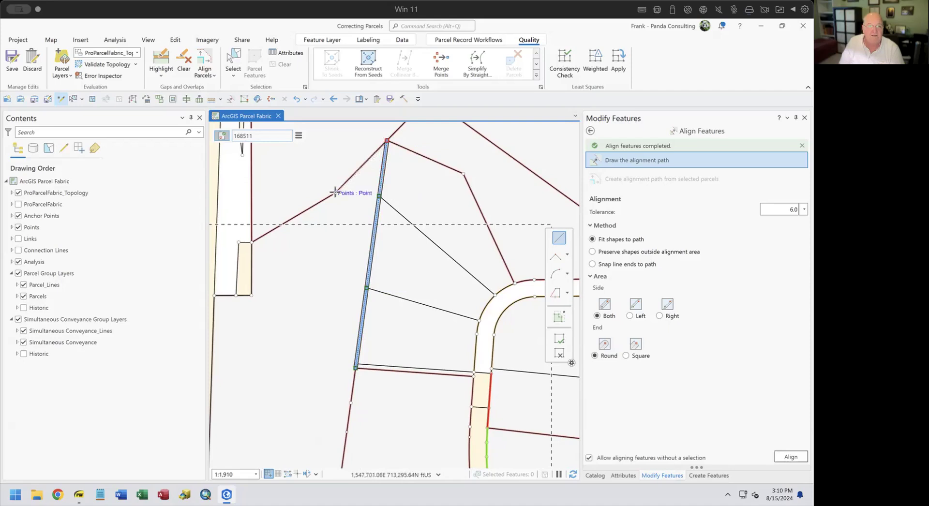
pyautogui.click(335, 192)
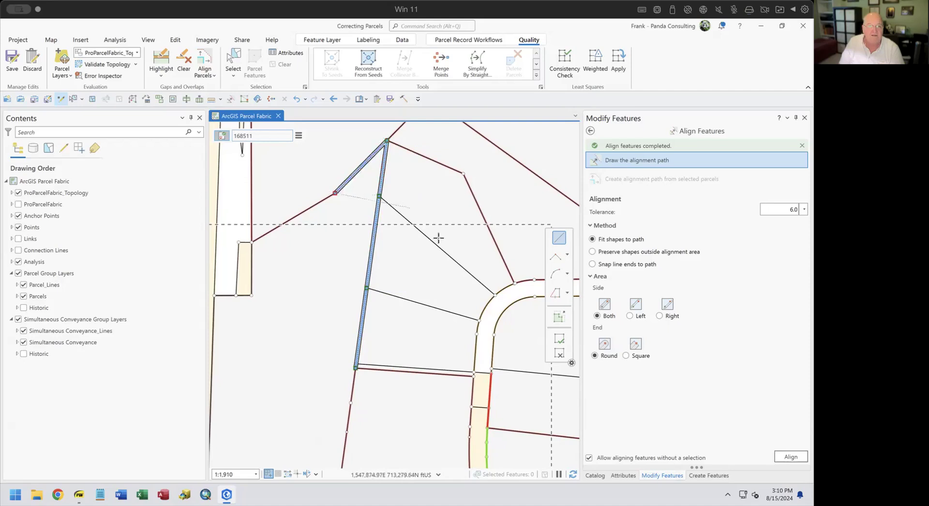
pyautogui.click(791, 457)
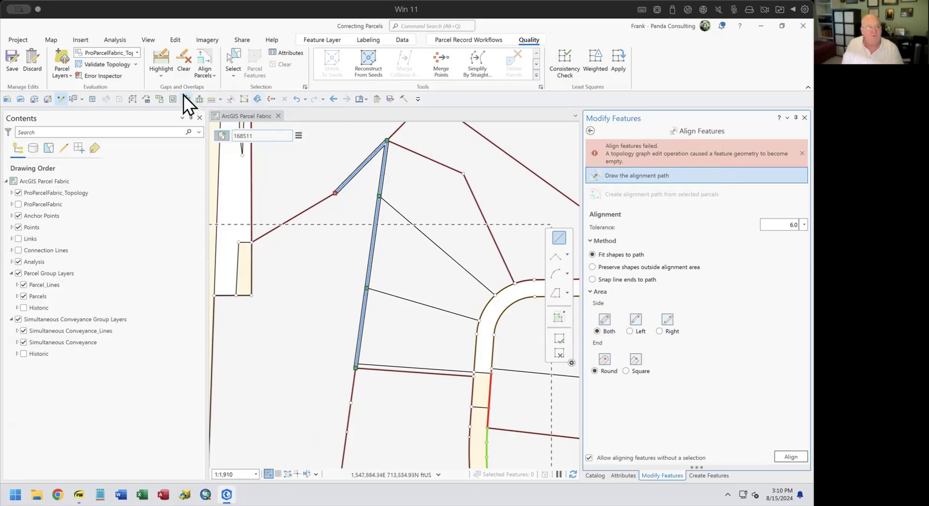
# Set editing topology to No Topology and begin a new straight-segment alignment path.
pyautogui.click(134, 52)
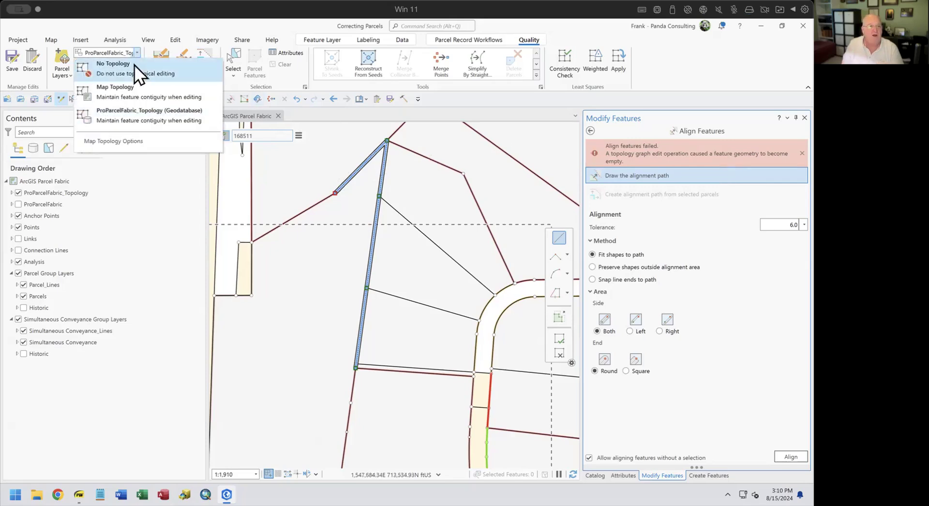
pyautogui.click(134, 67)
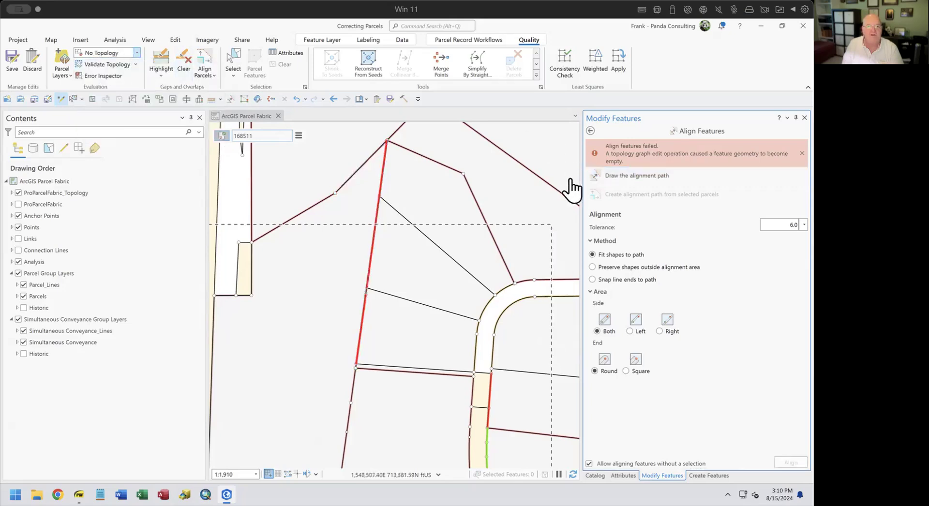
pyautogui.click(607, 175)
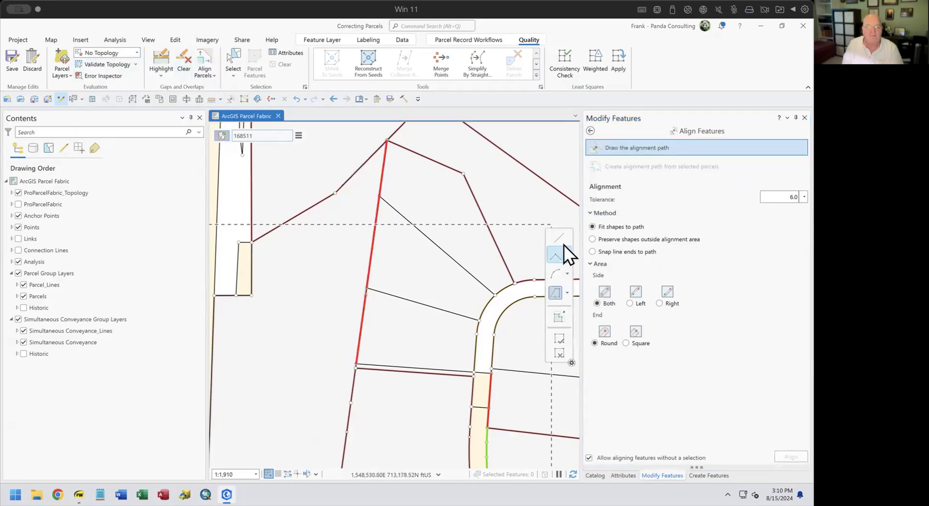
pyautogui.click(559, 238)
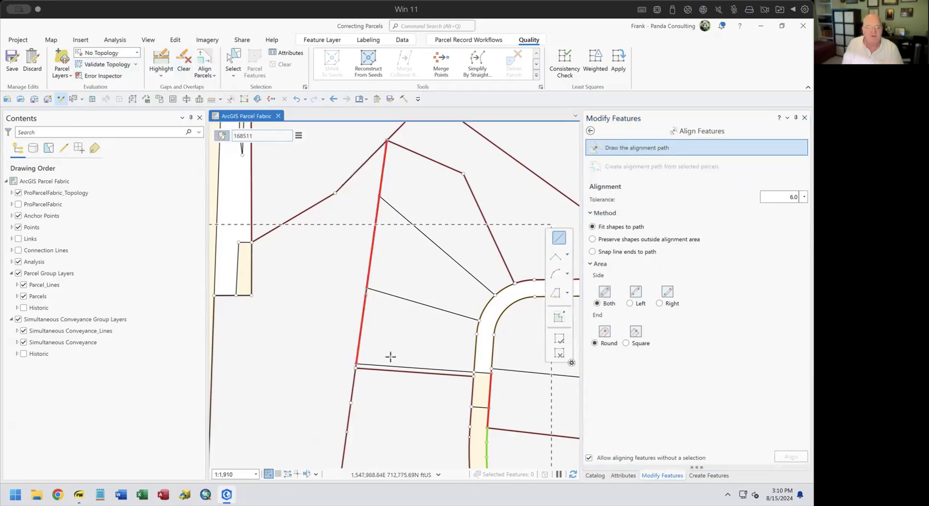
# Draw the path from the lower corner to the top corner and left point, align, and clear the gap highlight.
pyautogui.click(355, 369)
pyautogui.click(386, 140)
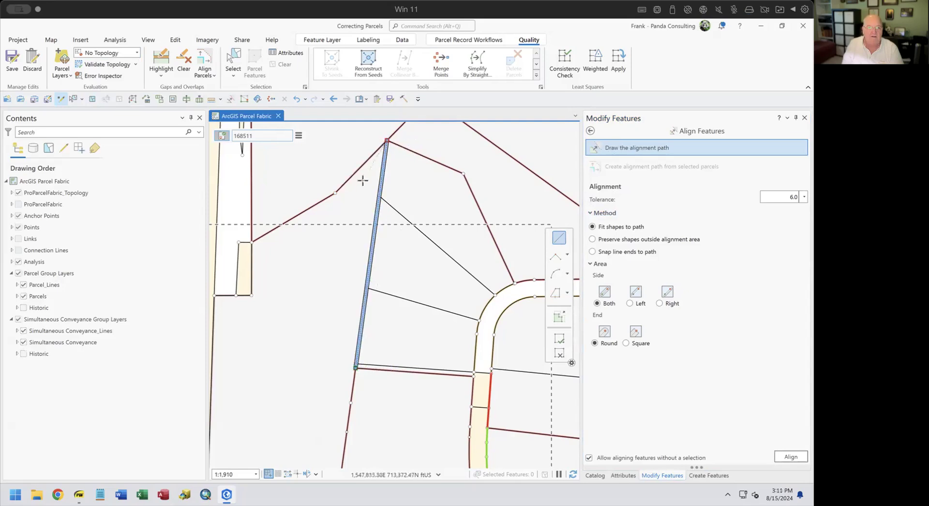
pyautogui.click(334, 194)
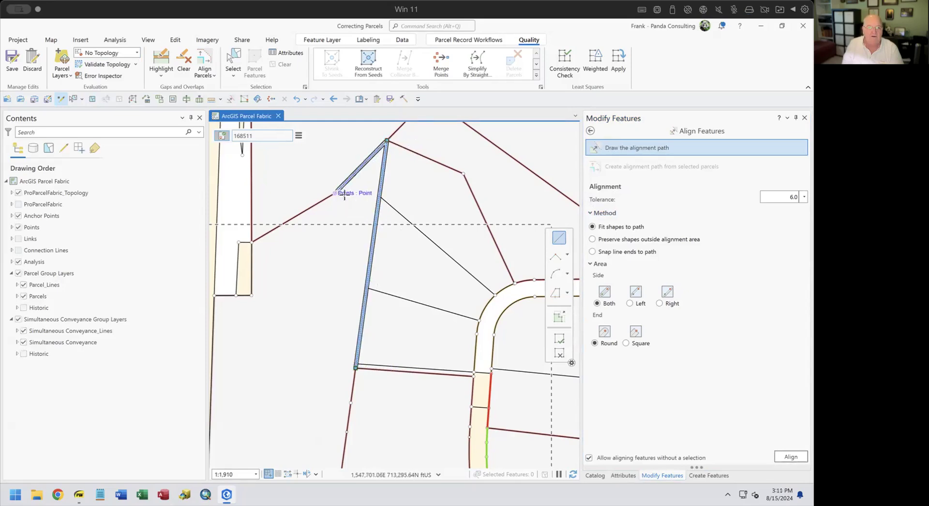
pyautogui.click(789, 457)
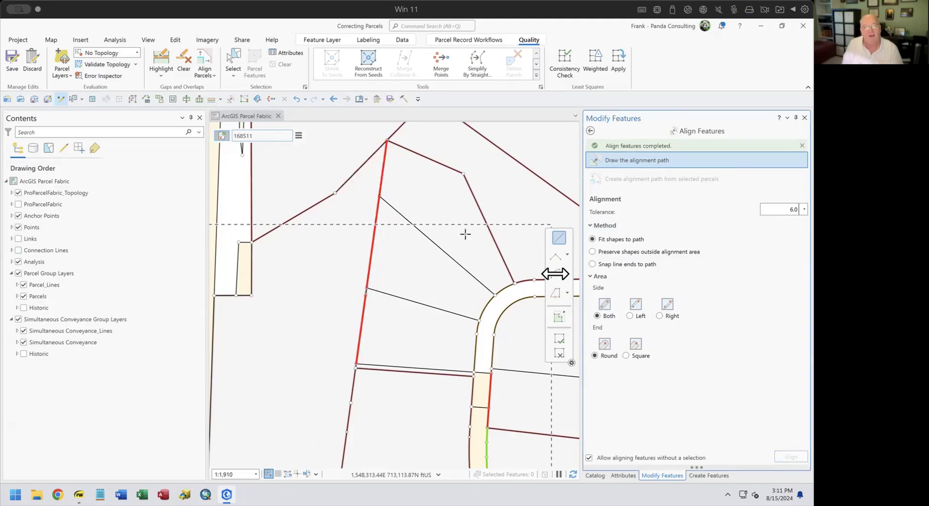
pyautogui.click(159, 61)
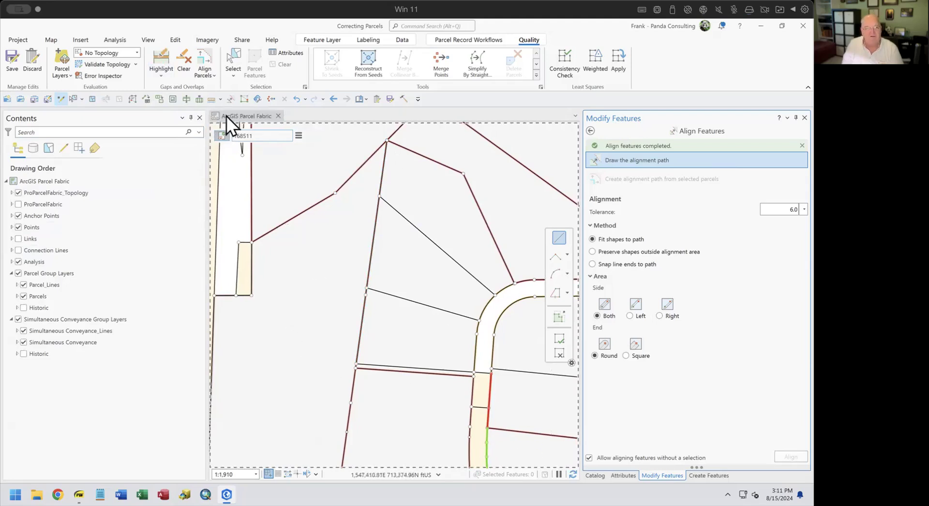
# Clear the old highlights and re-highlight gaps along the next stretch of curved road.
pyautogui.click(180, 60)
pyautogui.moveTo(438, 391); pyautogui.dragTo(294, 218)
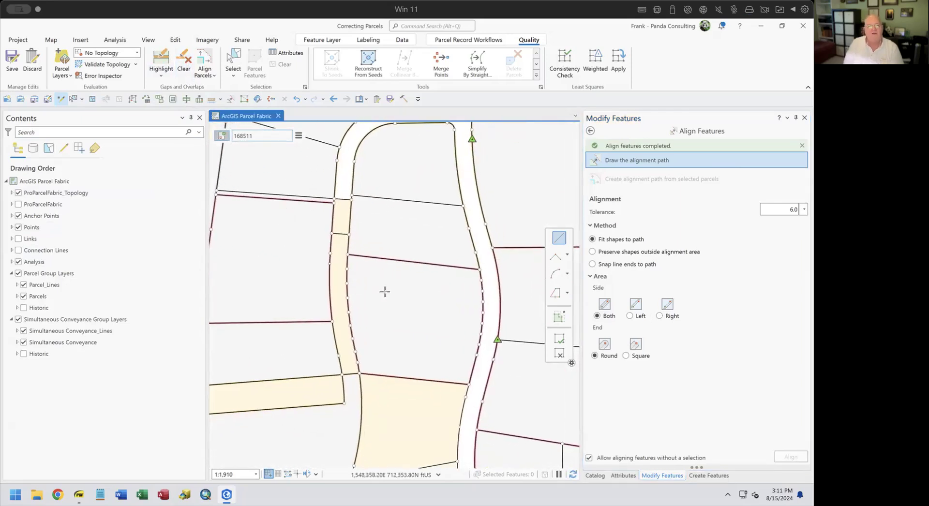
pyautogui.click(160, 60)
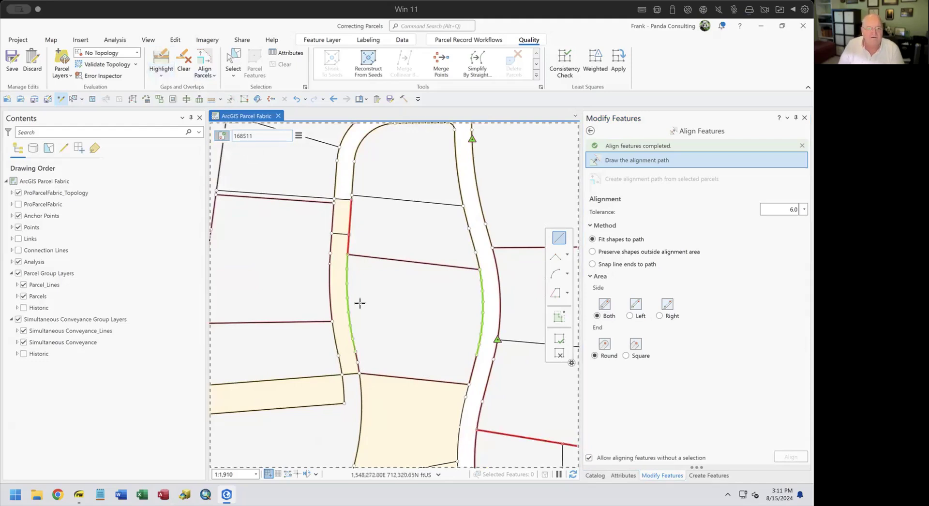
pyautogui.scroll(-3, 360, 316)
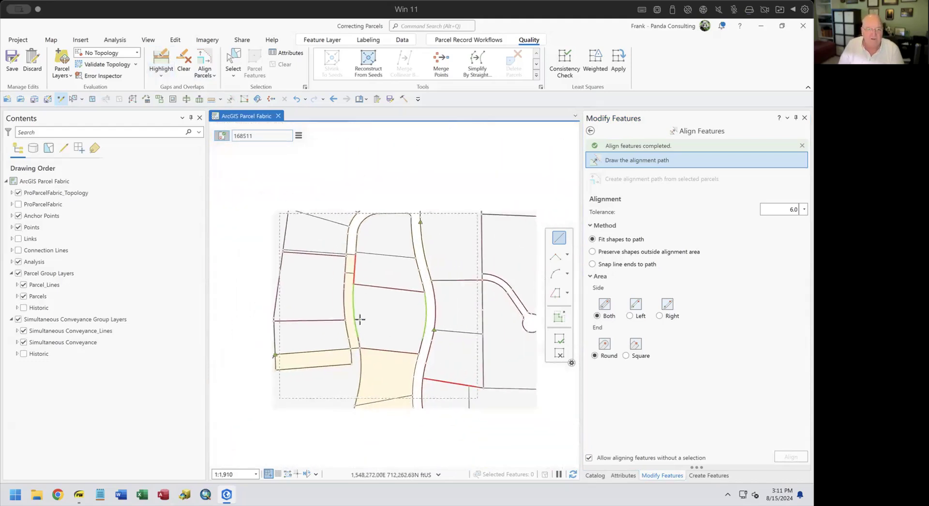
pyautogui.scroll(2, 355, 316)
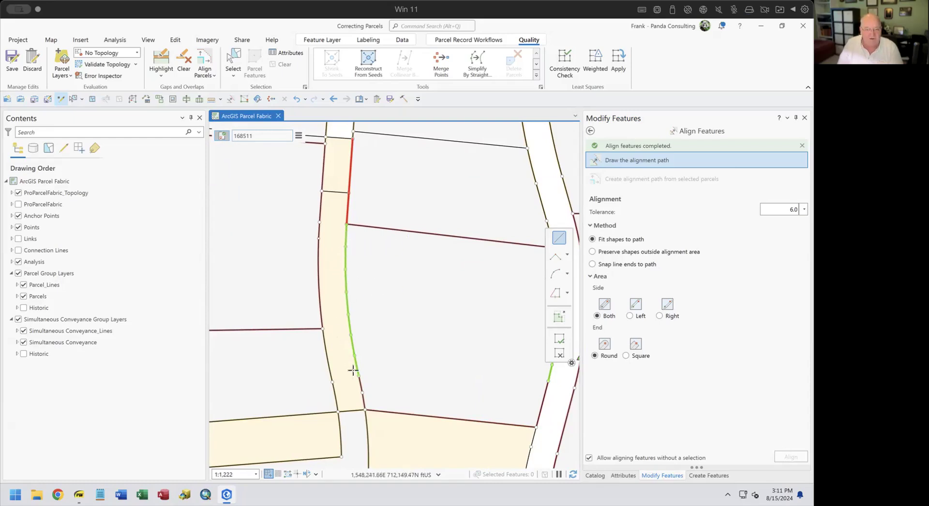
# Align the left road edge's green gap to an arc path sketched along it.
pyautogui.click(567, 273)
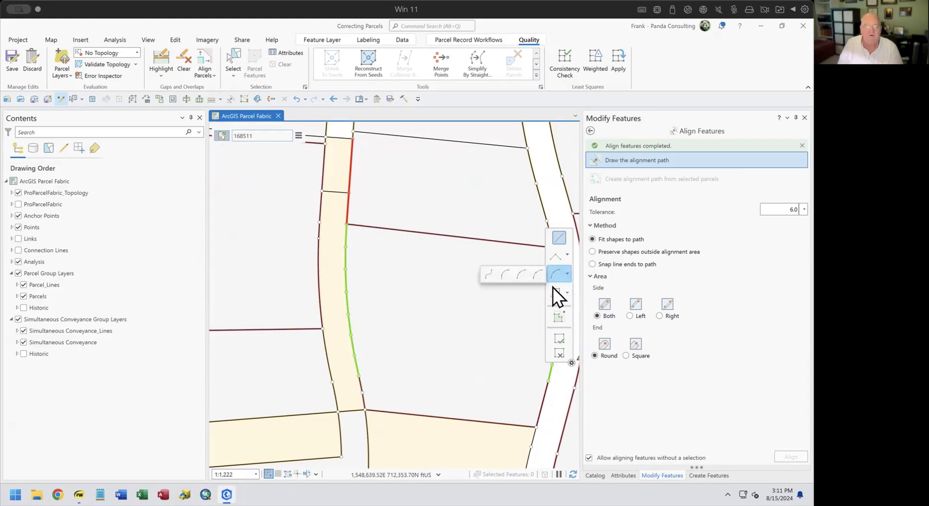
pyautogui.click(523, 274)
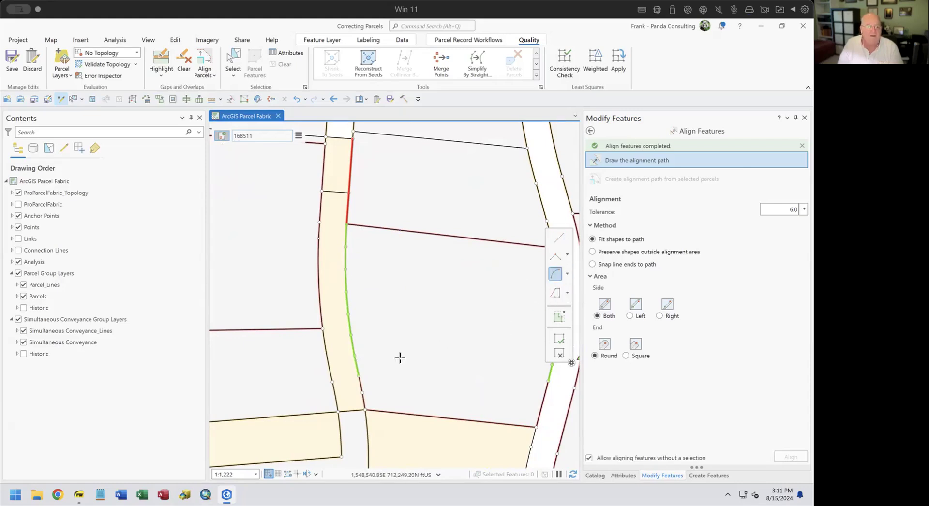
pyautogui.click(358, 375)
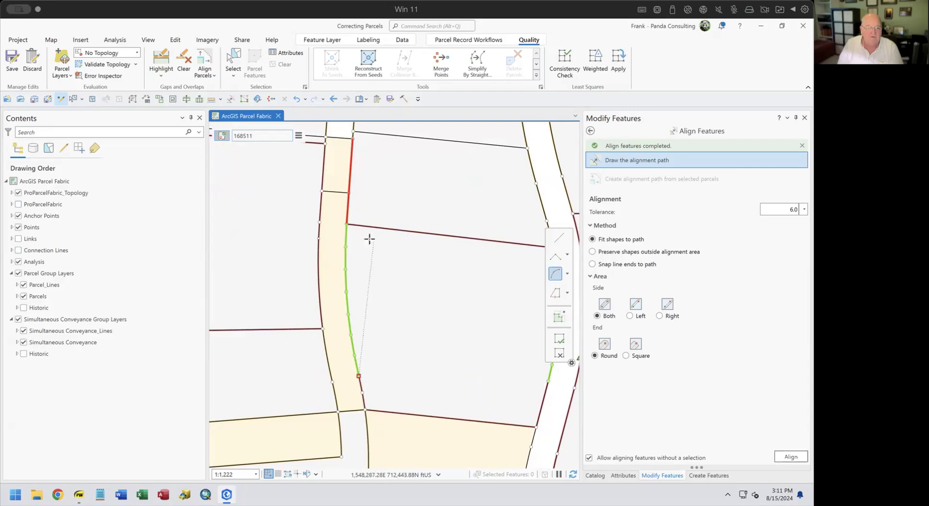
pyautogui.click(350, 225)
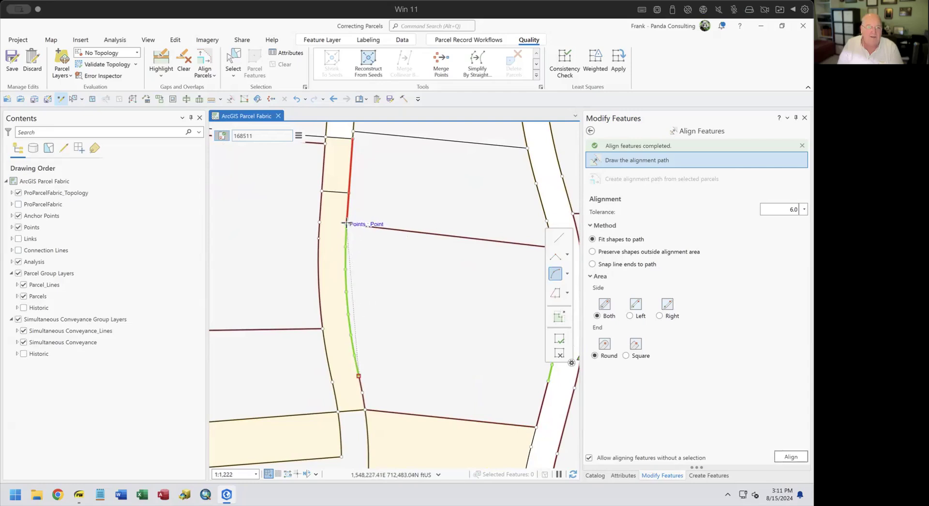
pyautogui.click(343, 270)
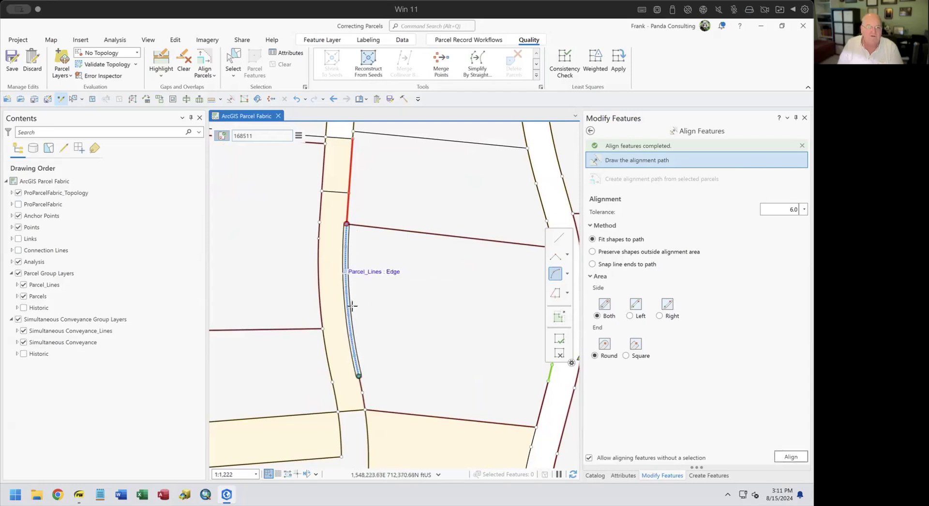
pyautogui.click(790, 459)
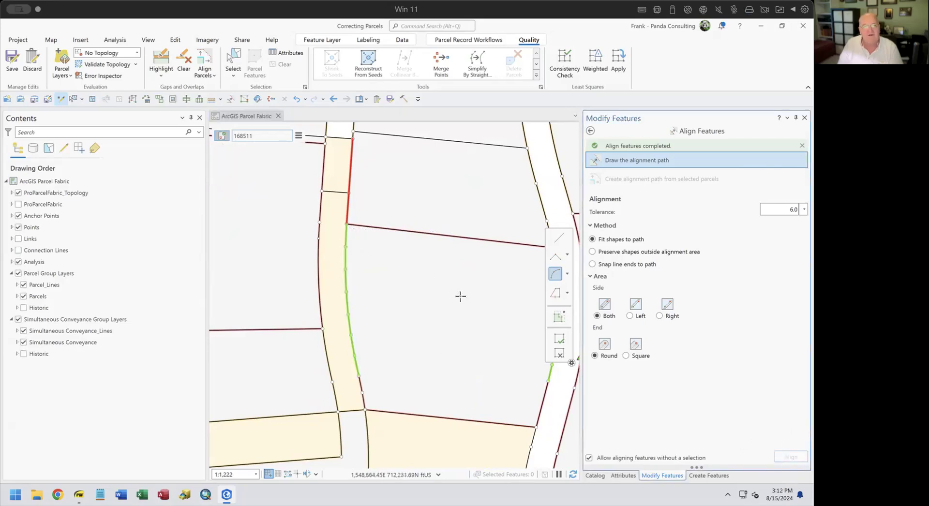
pyautogui.click(235, 63)
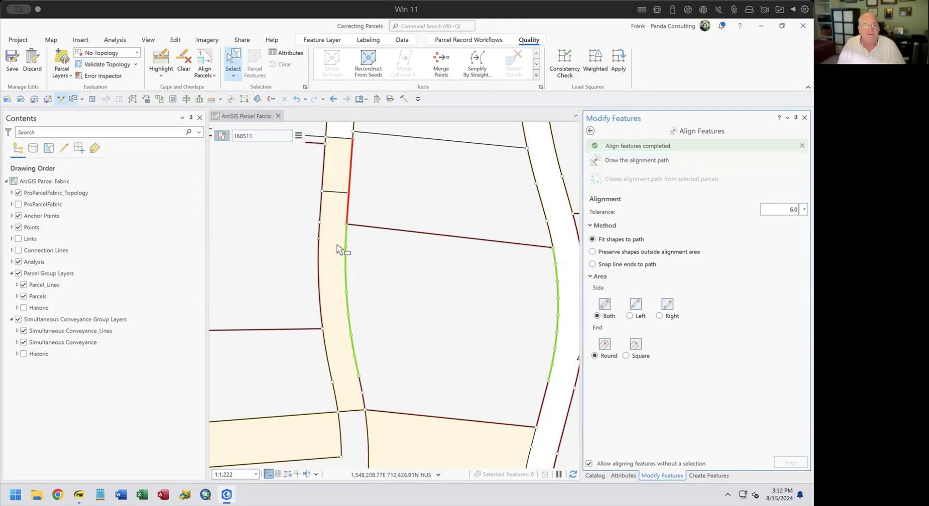
# Select the road-edge features, review their attributes with Points and line groups collapsed, then clear the selection.
pyautogui.moveTo(338, 241); pyautogui.dragTo(401, 357)
pyautogui.moveTo(300, 176); pyautogui.dragTo(429, 453)
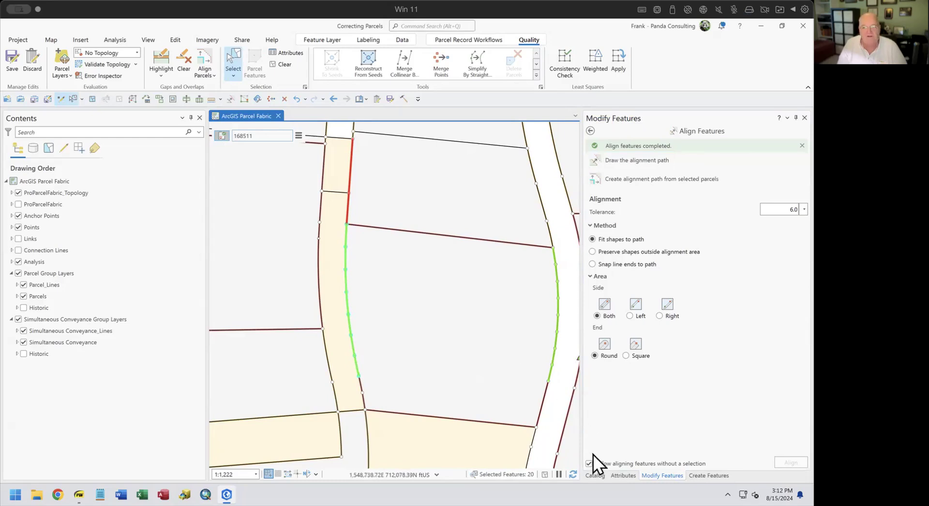
pyautogui.click(622, 475)
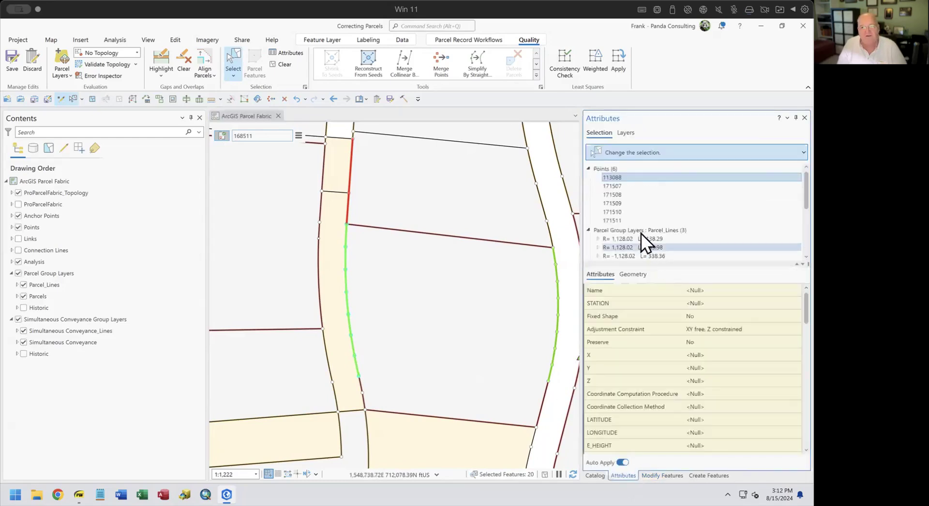
pyautogui.click(592, 168)
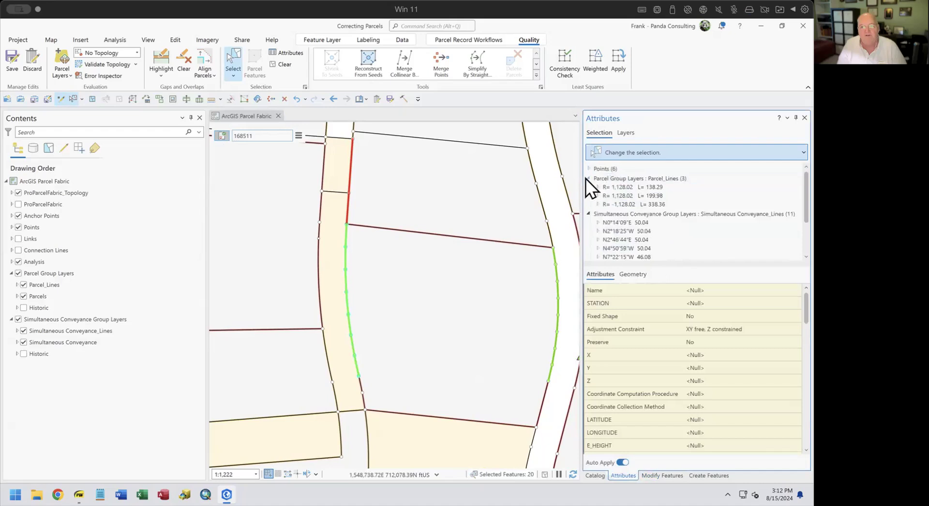
pyautogui.click(587, 178)
pyautogui.click(587, 187)
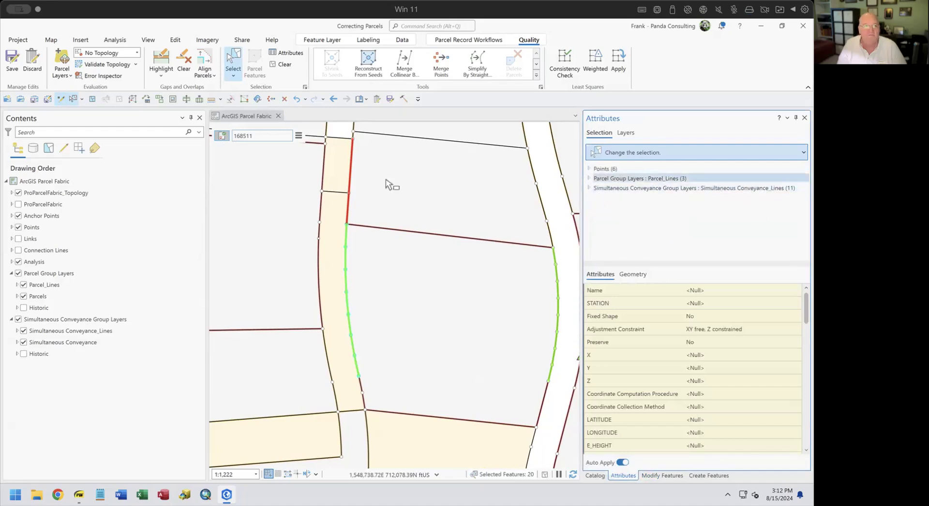
pyautogui.click(284, 99)
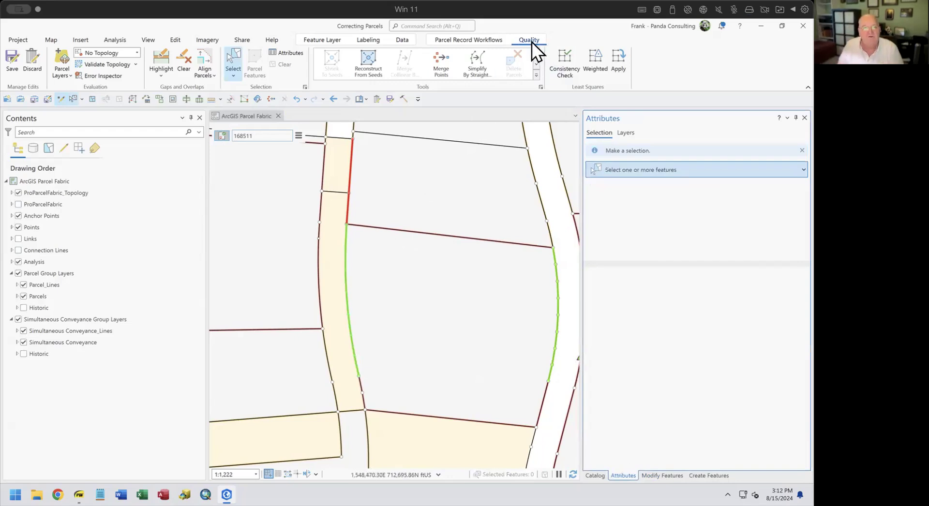
# Rebuild the parcels with Build Extent over the left road edge, then return to Quality tools.
pyautogui.click(478, 40)
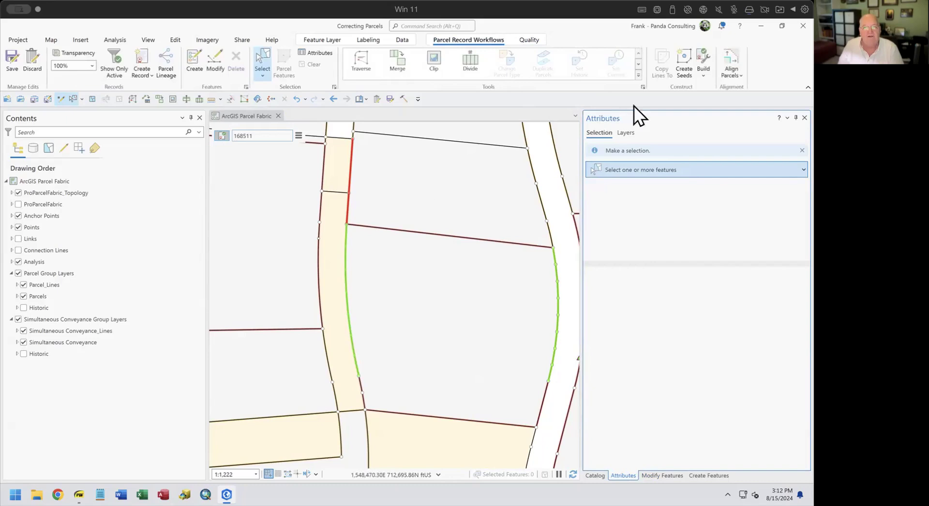
pyautogui.click(704, 75)
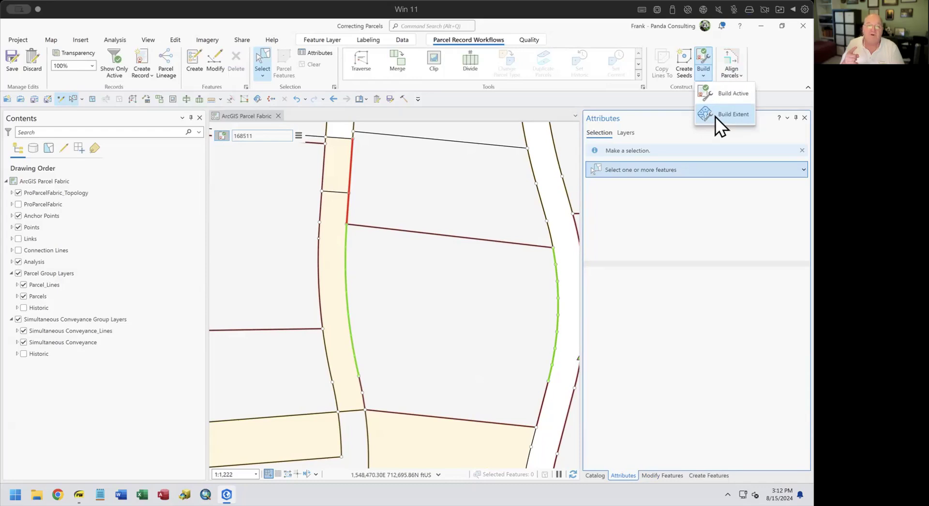
pyautogui.click(727, 114)
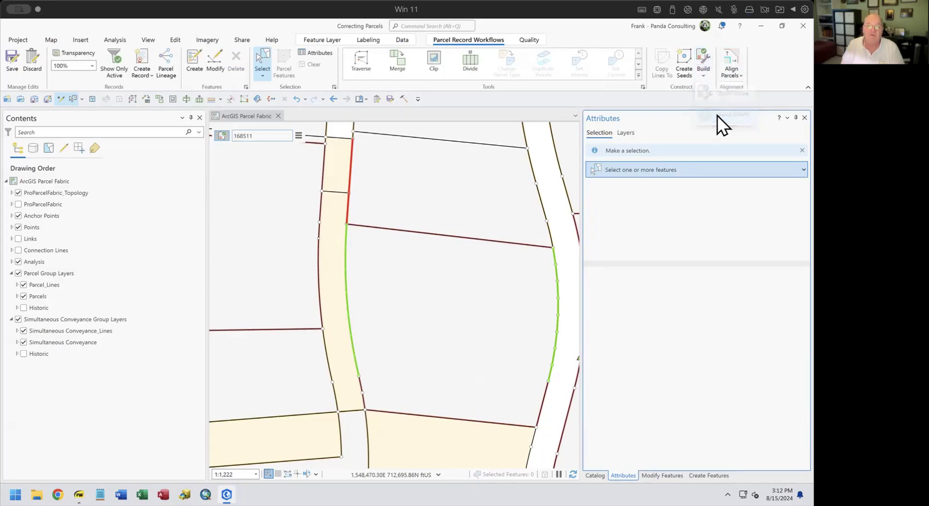
pyautogui.click(379, 381)
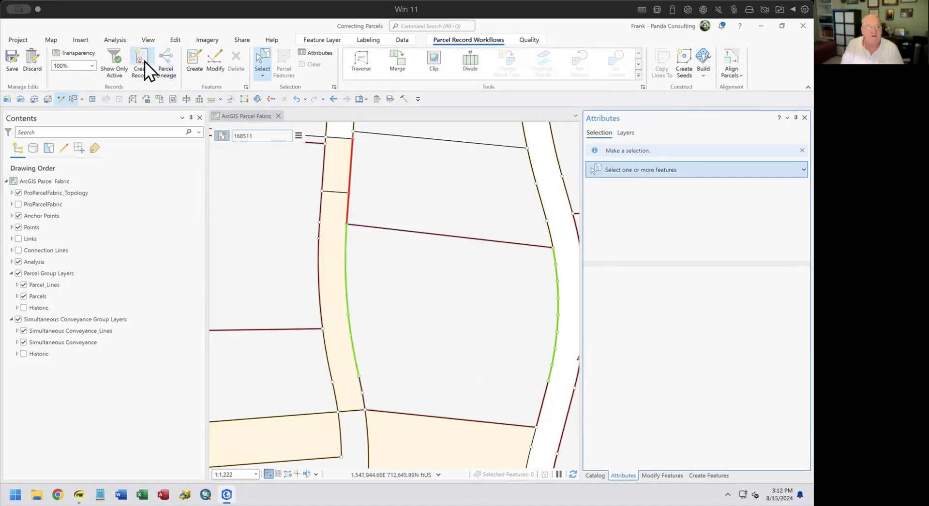
pyautogui.click(524, 38)
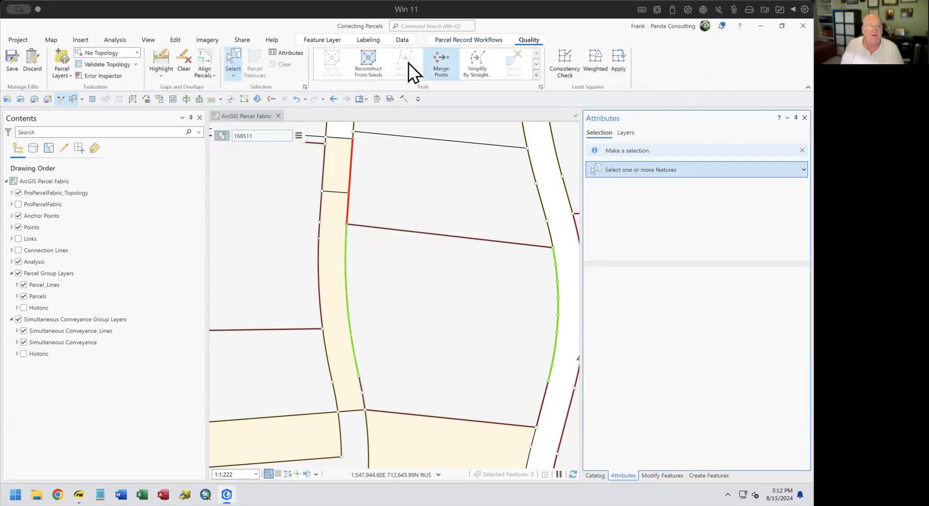
pyautogui.click(155, 66)
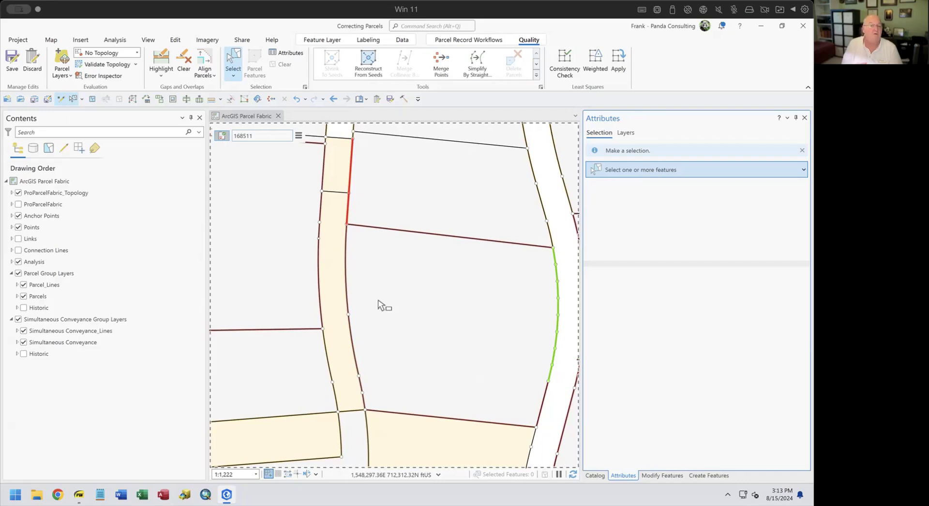
# Pan to the right road edge's green gap and collapse the active record overlay.
pyautogui.moveTo(378, 304); pyautogui.dragTo(297, 276)
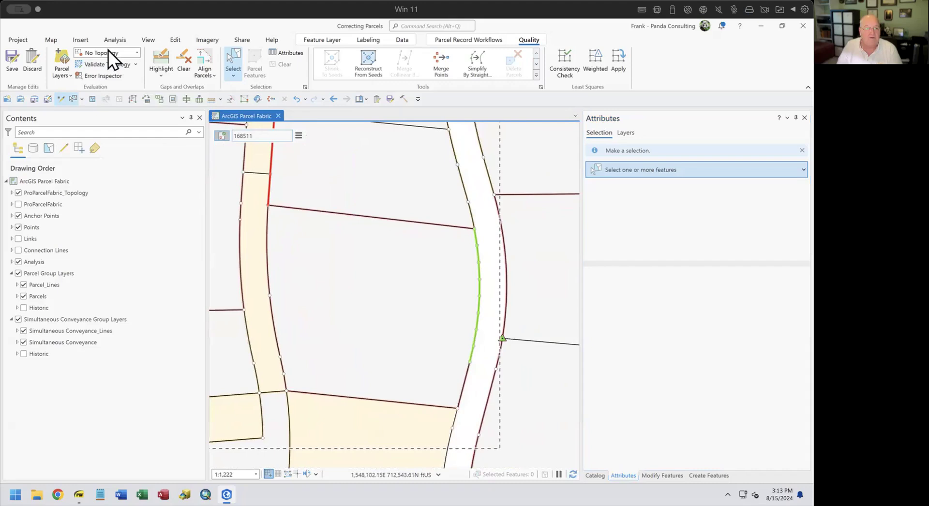
pyautogui.click(221, 136)
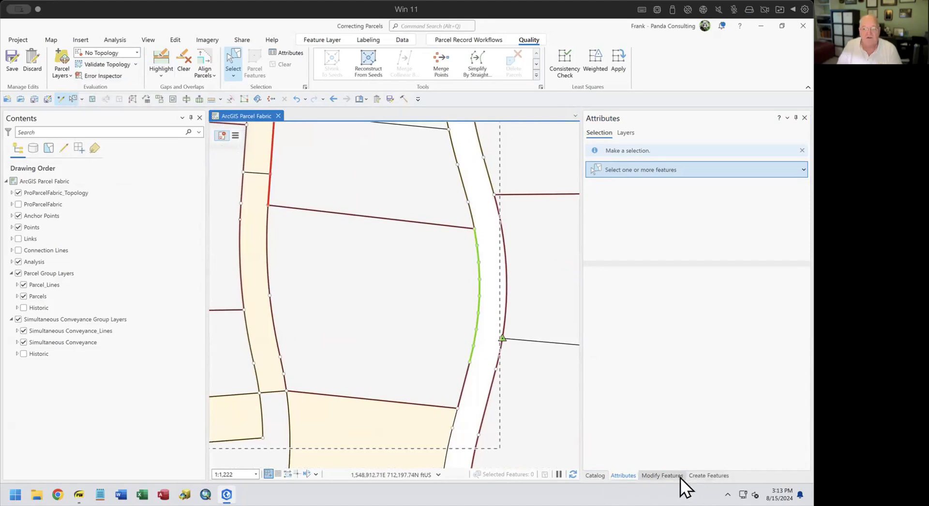
# Trace an arc alignment path along the right road edge's green gap line and align the parcels to it.
pyautogui.click(664, 475)
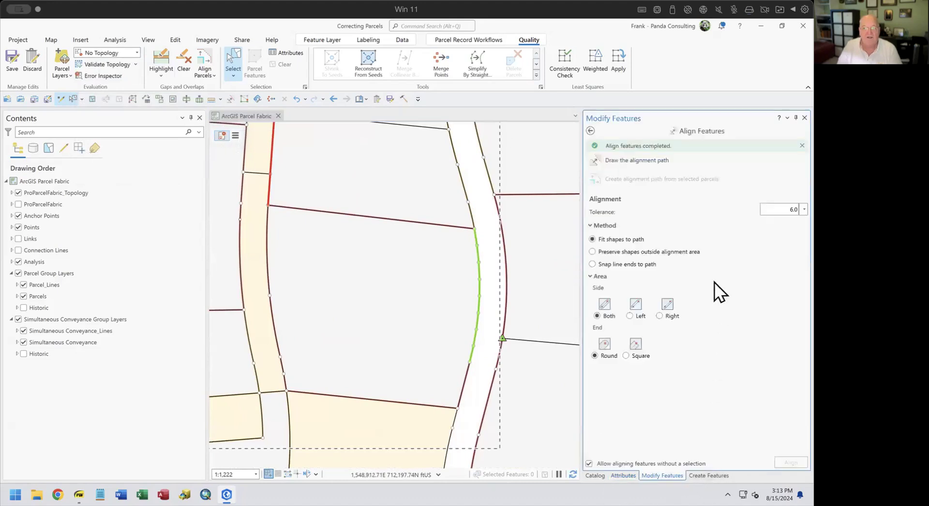
pyautogui.click(619, 165)
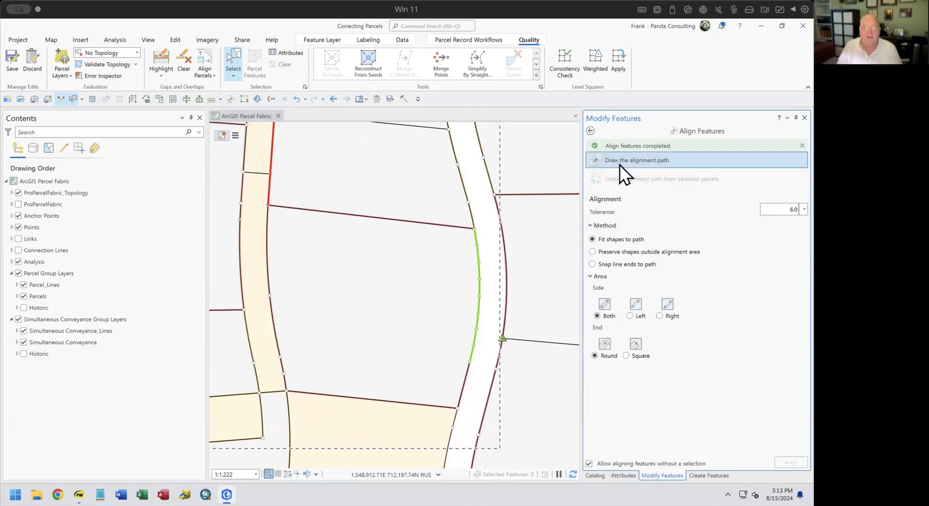
pyautogui.click(556, 273)
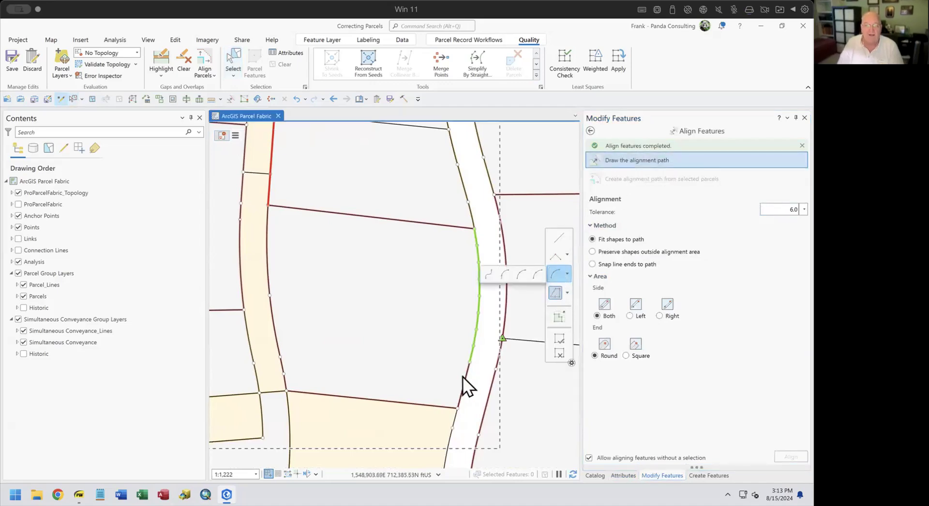
pyautogui.click(526, 273)
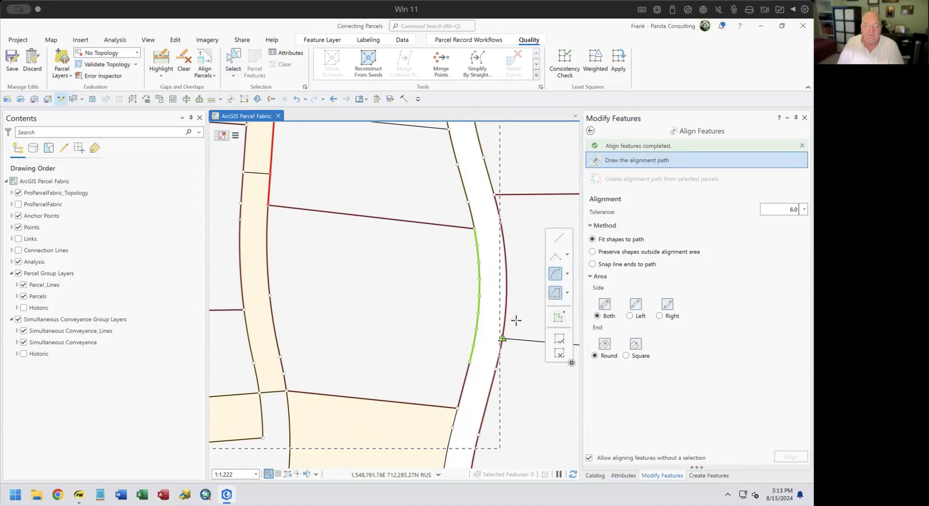
pyautogui.click(470, 361)
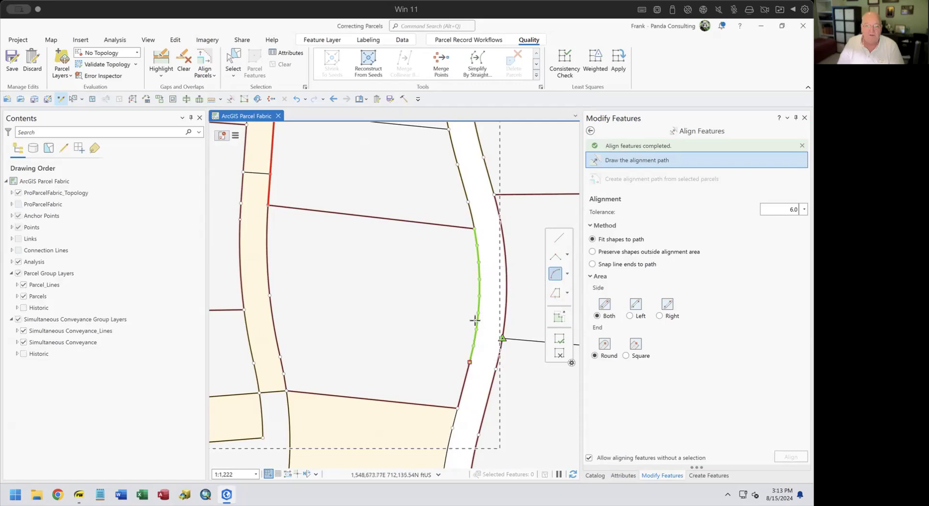
pyautogui.click(474, 229)
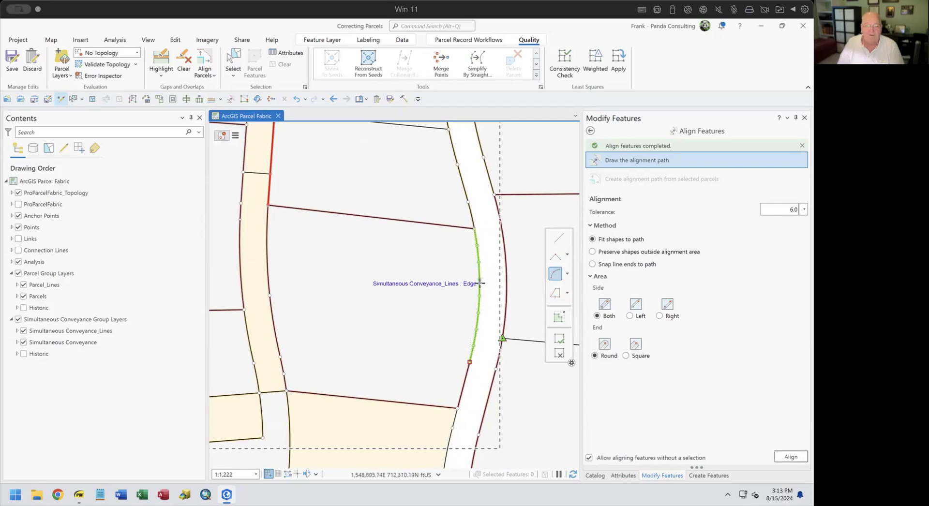
pyautogui.click(480, 284)
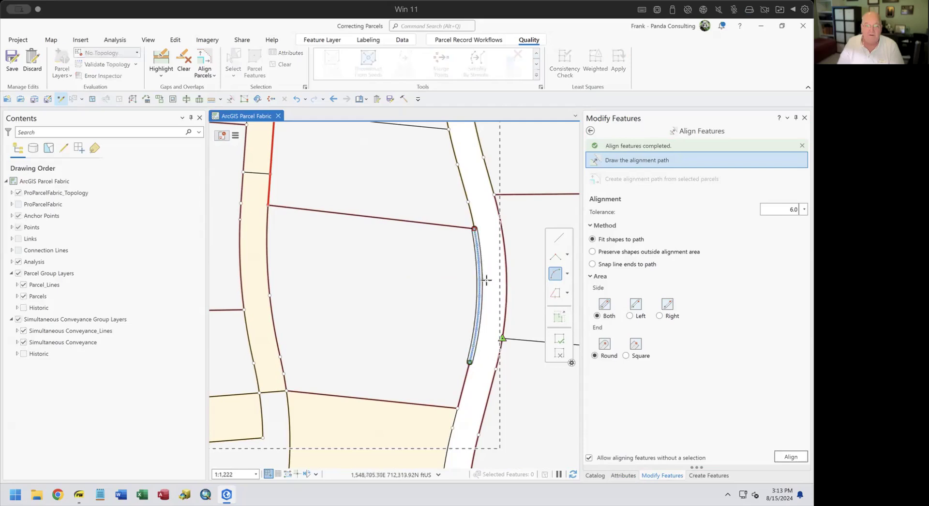
pyautogui.click(790, 457)
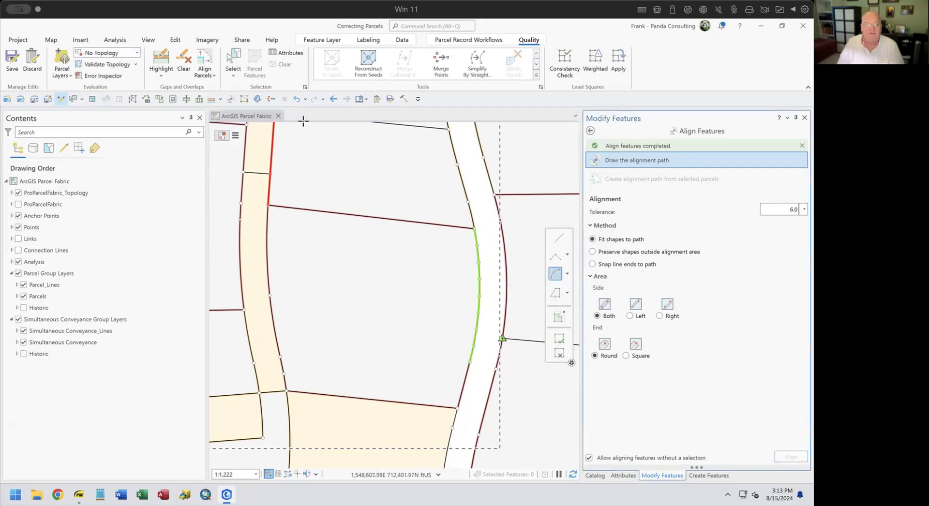
# Select features along the aligned green line, deselect extra parcels and lines, then clear the selection.
pyautogui.click(230, 63)
pyautogui.moveTo(455, 220); pyautogui.dragTo(488, 368)
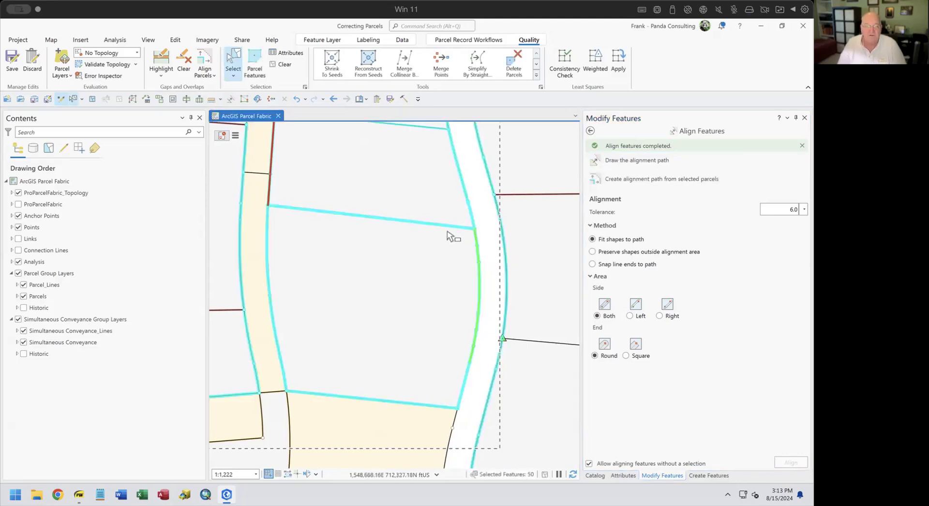
pyautogui.moveTo(507, 172); pyautogui.dragTo(534, 191)
pyautogui.moveTo(437, 195); pyautogui.dragTo(404, 435)
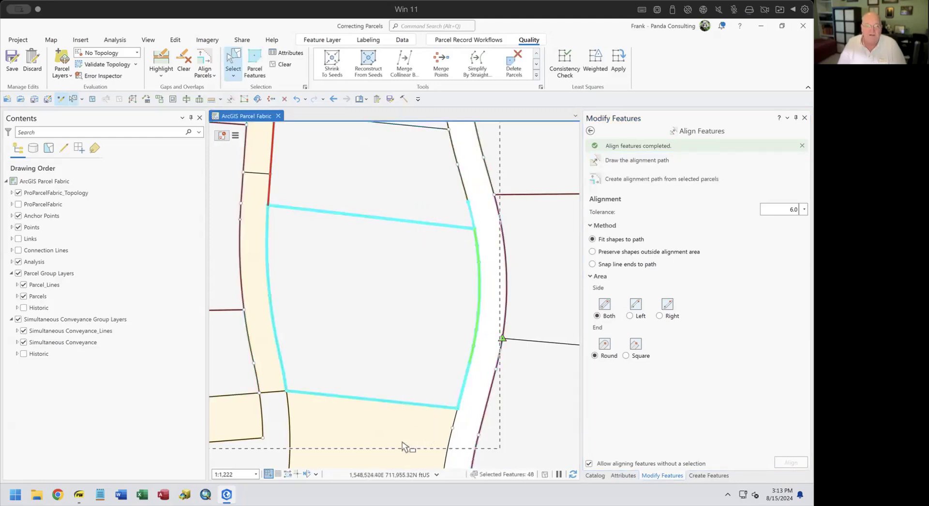
pyautogui.moveTo(420, 393); pyautogui.dragTo(507, 424)
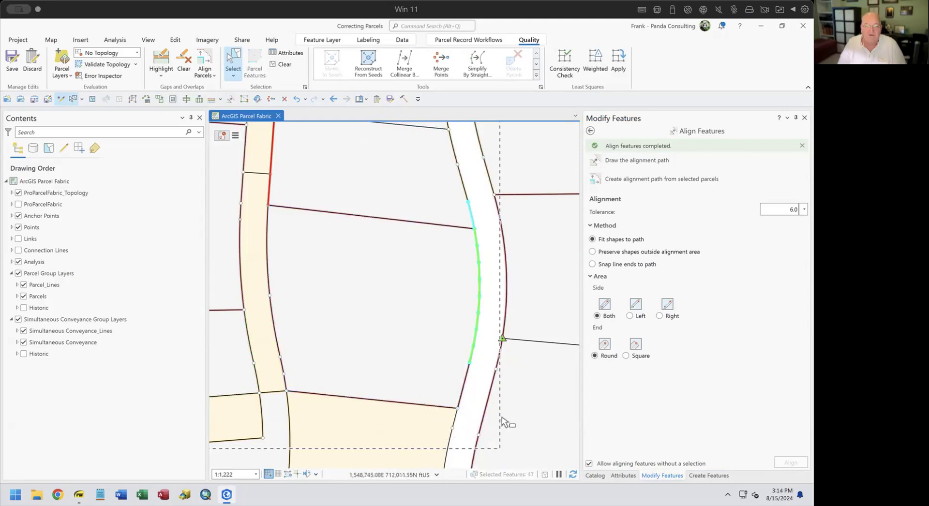
pyautogui.moveTo(460, 199); pyautogui.dragTo(480, 209)
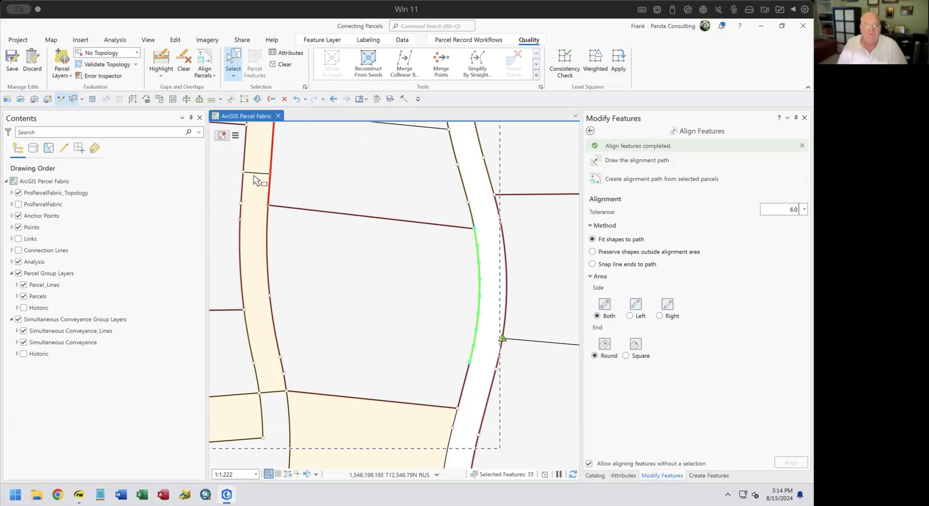
pyautogui.click(284, 100)
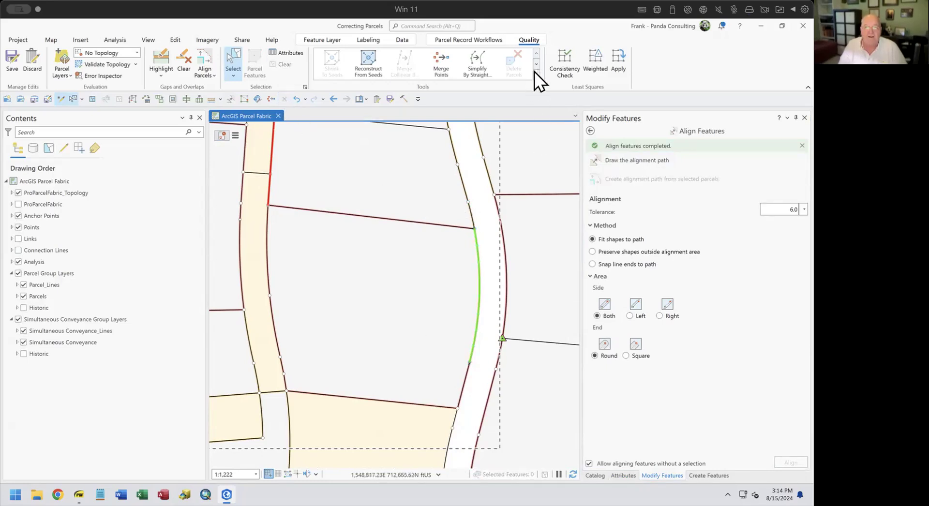
pyautogui.click(478, 40)
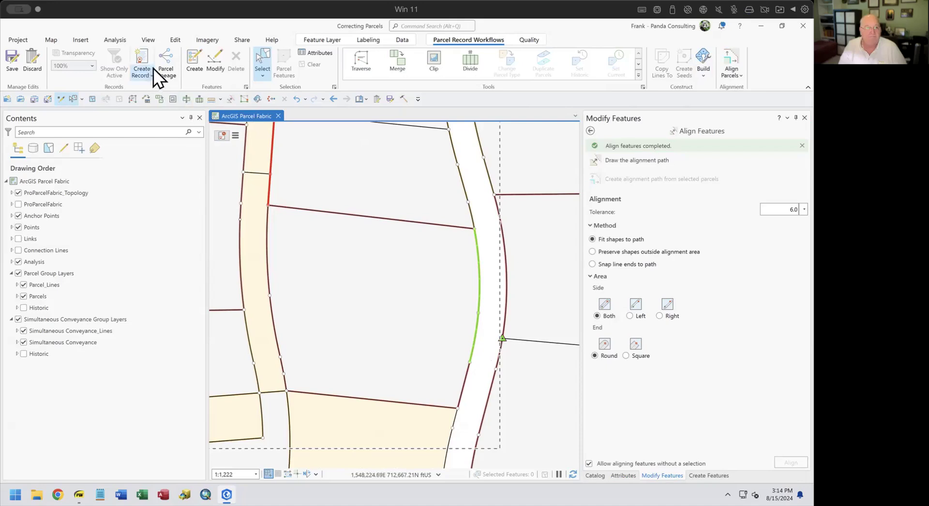
pyautogui.click(534, 39)
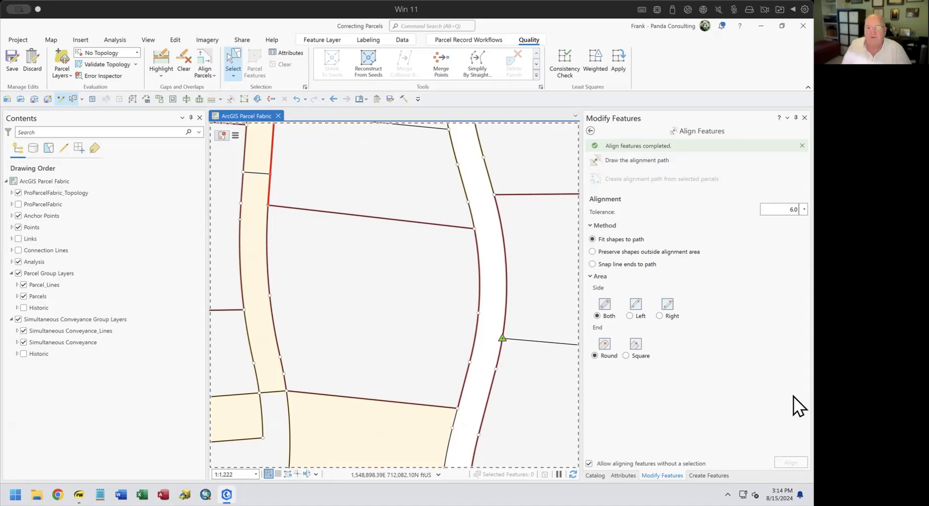
# Pan and zoom to the small beige sliver parcel beside the curved road edge at about 1:782.
pyautogui.moveTo(396, 314); pyautogui.dragTo(380, 444)
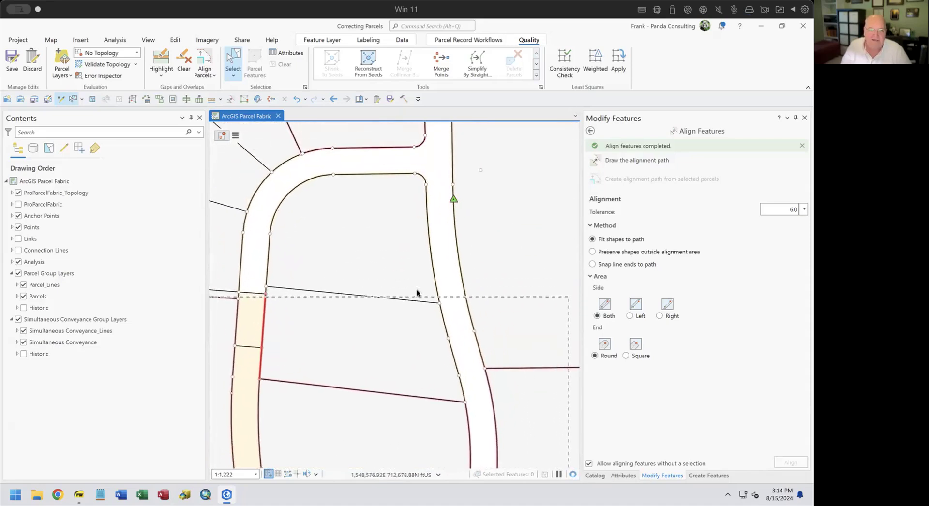
pyautogui.scroll(-3, 405, 285)
pyautogui.moveTo(442, 290); pyautogui.dragTo(529, 233)
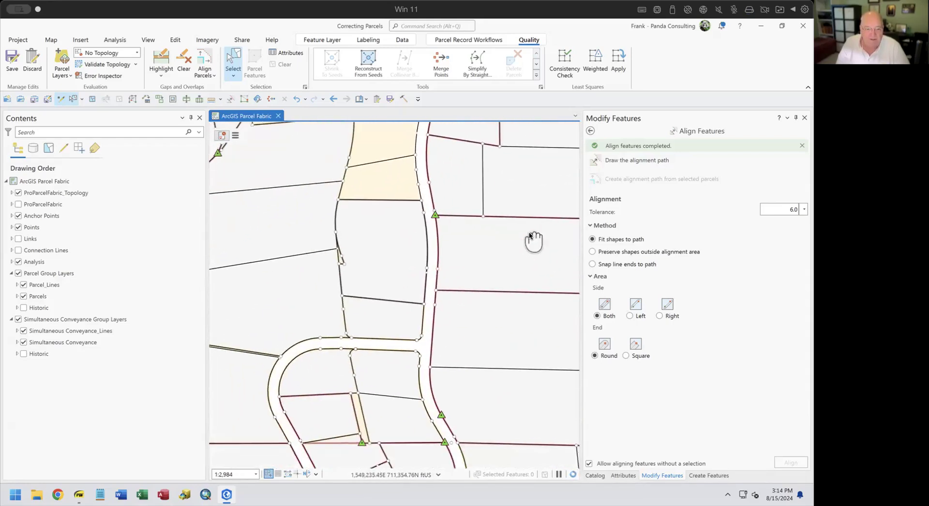
pyautogui.scroll(5, 333, 262)
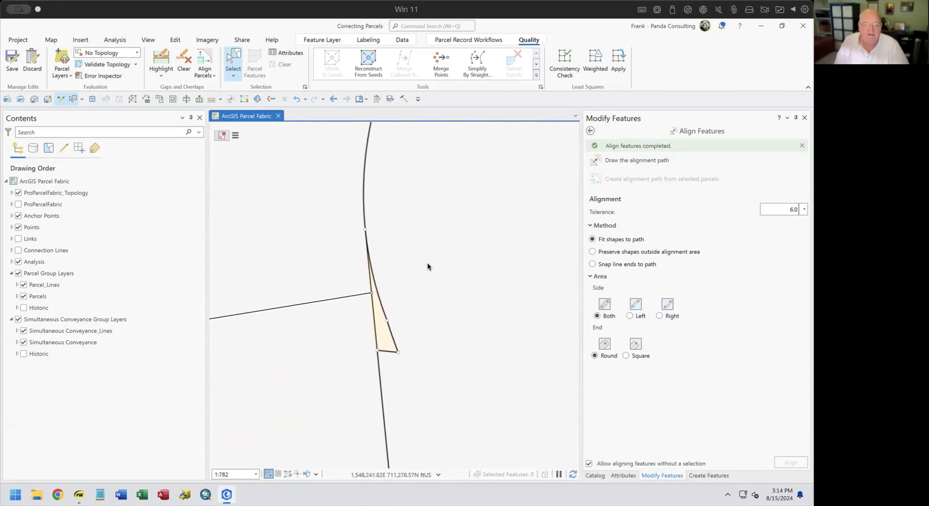
# Sketch an arc-plus-line path along the curve beside the beige sliver, snapping to parcel points, and align it.
pyautogui.click(630, 159)
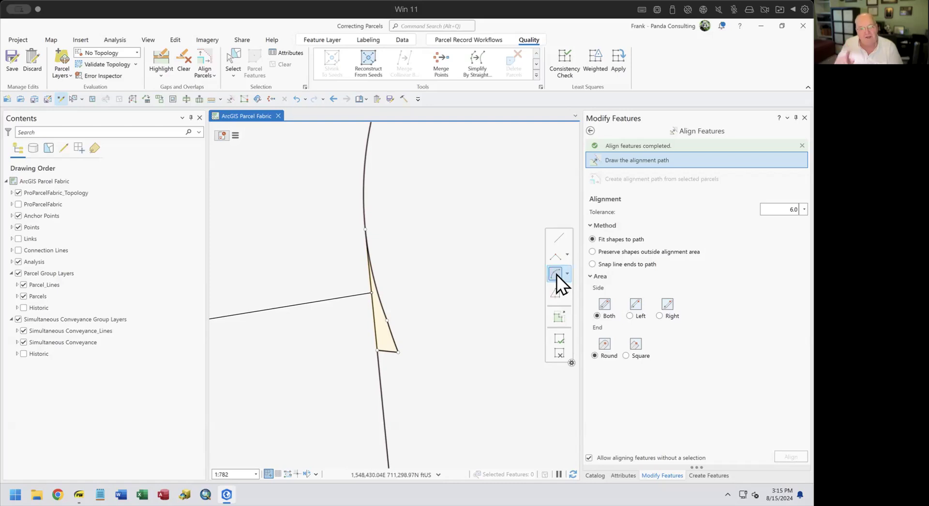
pyautogui.click(387, 320)
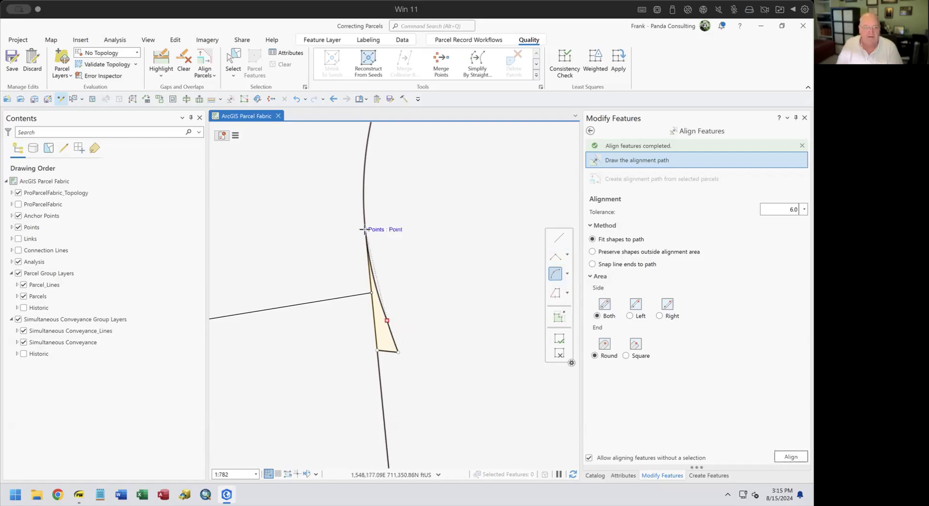
pyautogui.click(365, 226)
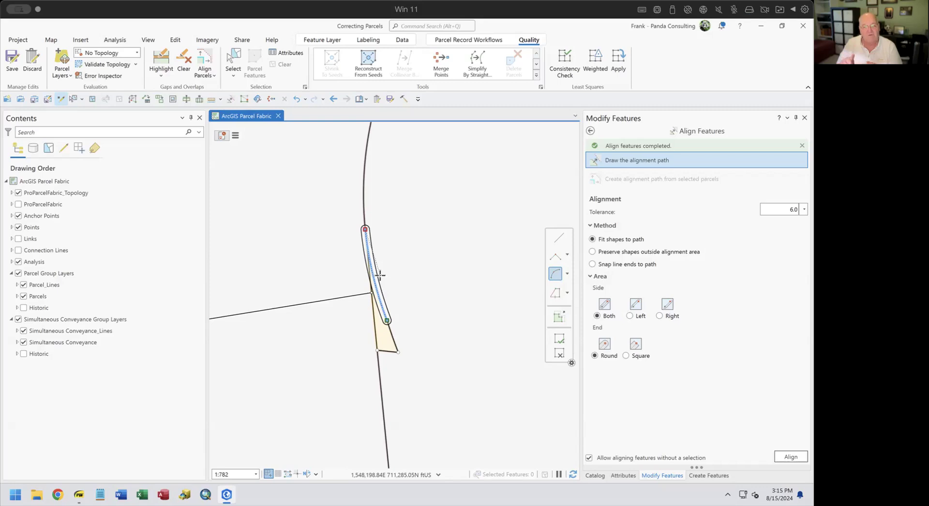
pyautogui.click(560, 238)
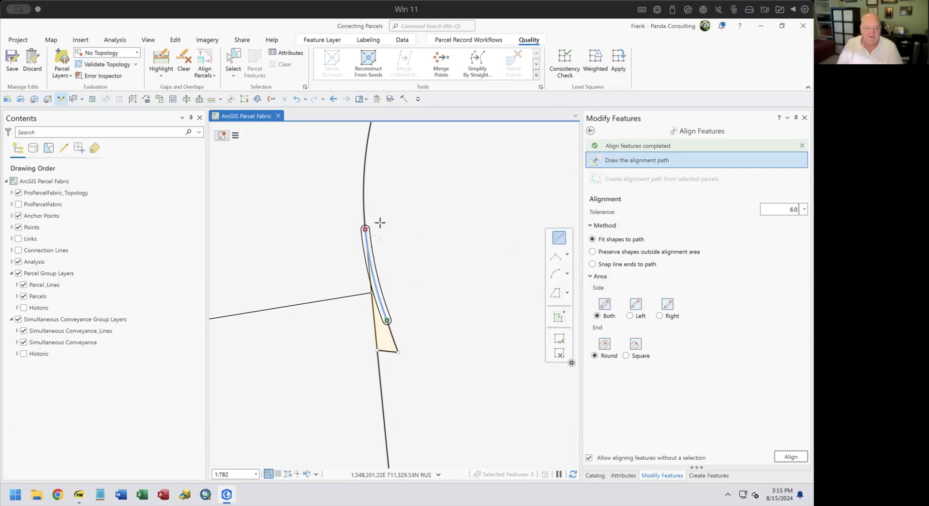
pyautogui.click(365, 229)
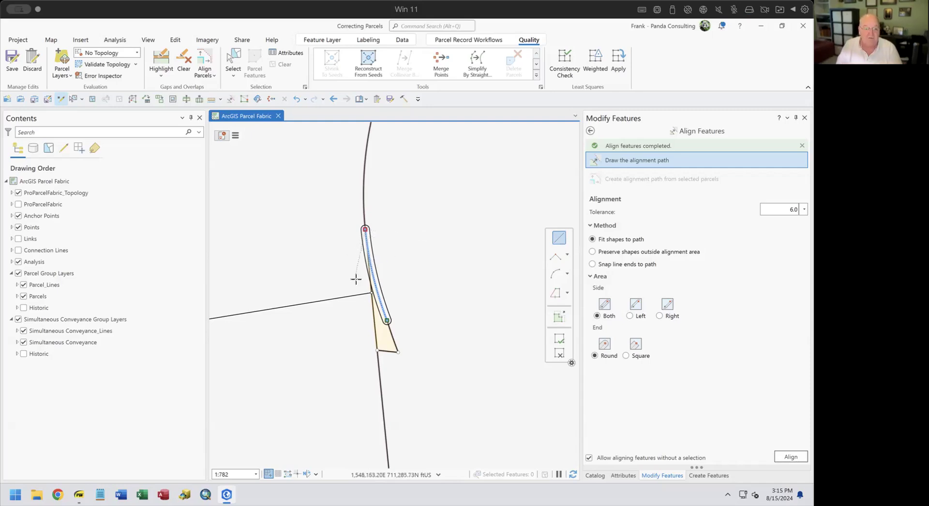
pyautogui.click(371, 292)
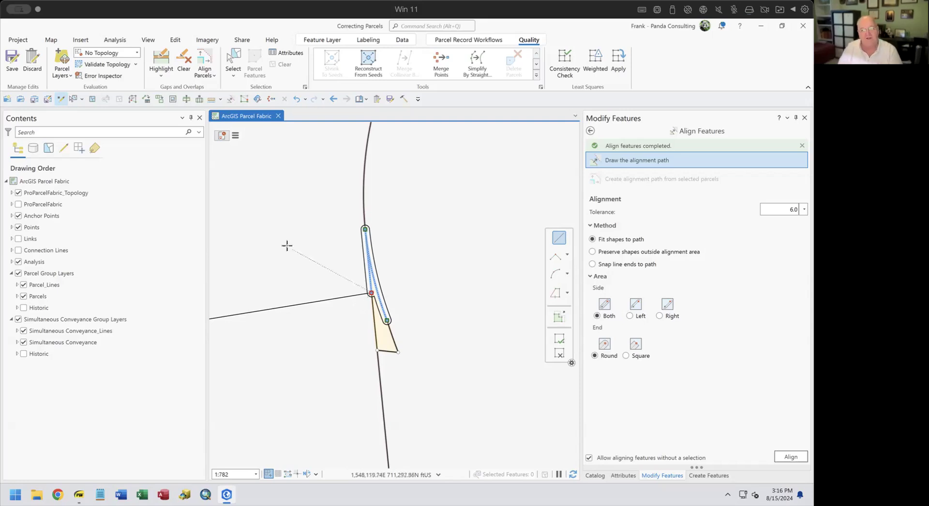
pyautogui.click(784, 458)
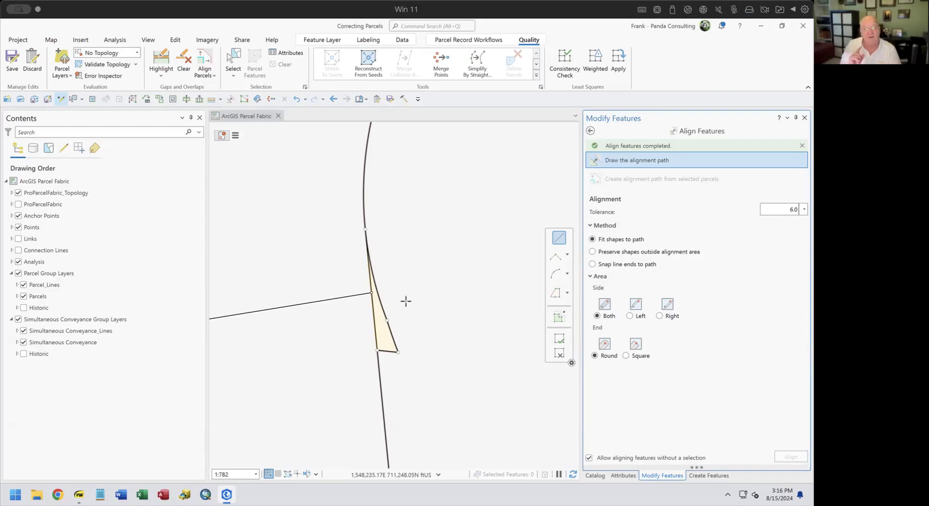
# Pan west to the kinked parcel lines at the green anchor point and place the path's first vertex.
pyautogui.scroll(3, 408, 298)
pyautogui.scroll(-5, 408, 298)
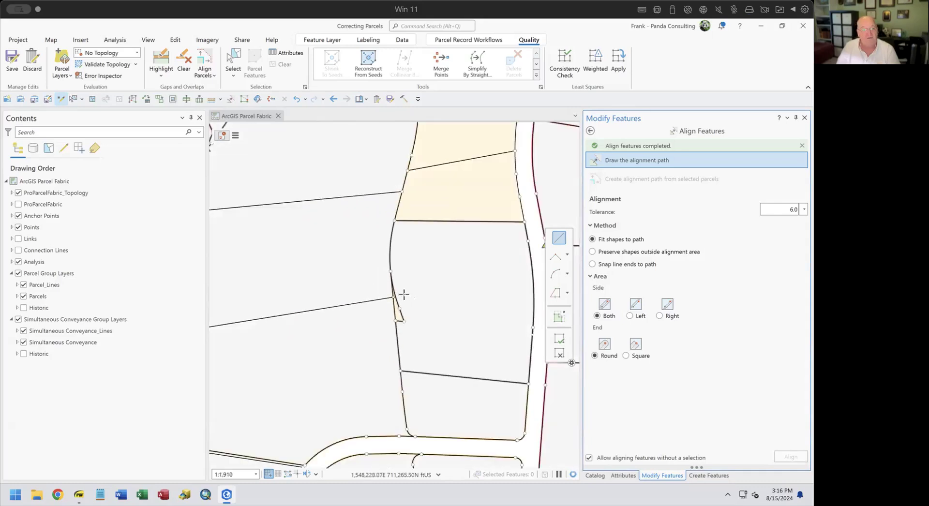
pyautogui.moveTo(406, 301); pyautogui.dragTo(368, 430)
pyautogui.moveTo(338, 342); pyautogui.dragTo(378, 416)
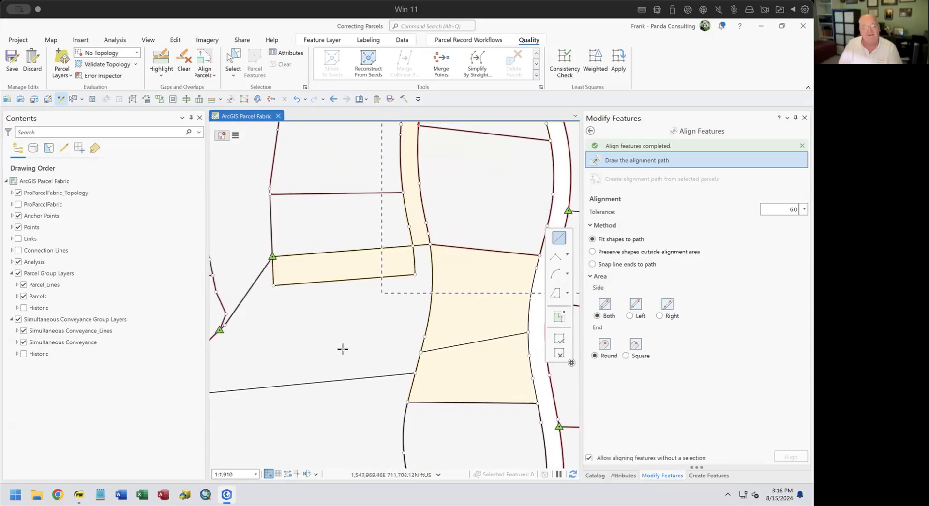
pyautogui.moveTo(250, 361); pyautogui.dragTo(371, 371)
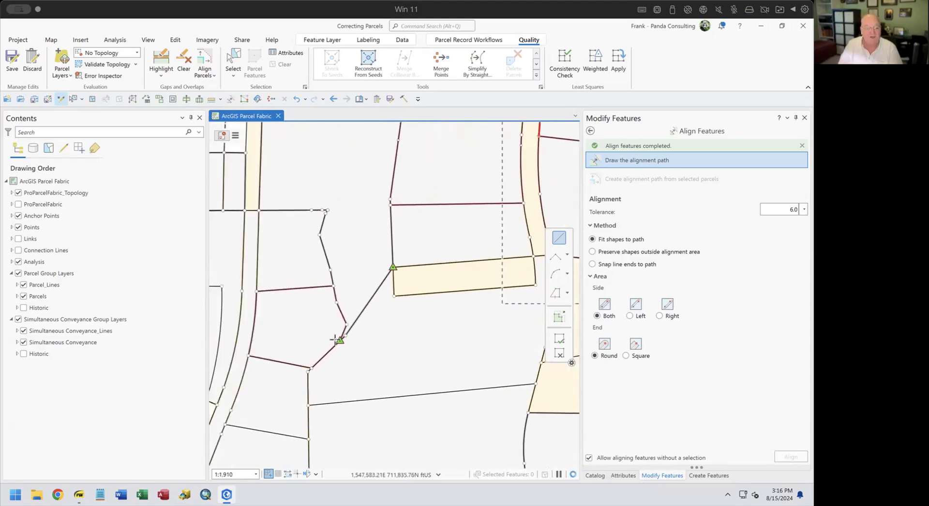
pyautogui.scroll(3, 342, 338)
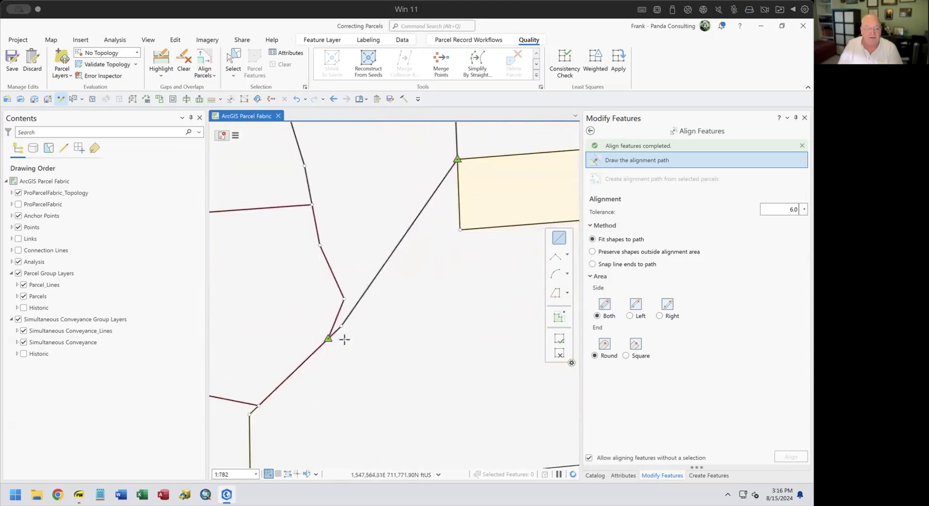
pyautogui.click(343, 299)
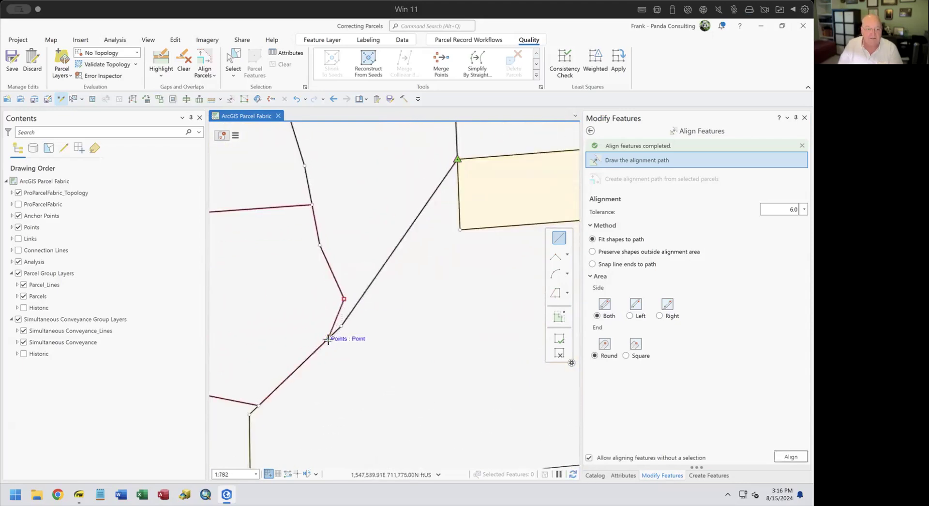
# Finish the short alignment path at the anchor point and set the tolerance to 10.
pyautogui.doubleClick(327, 339)
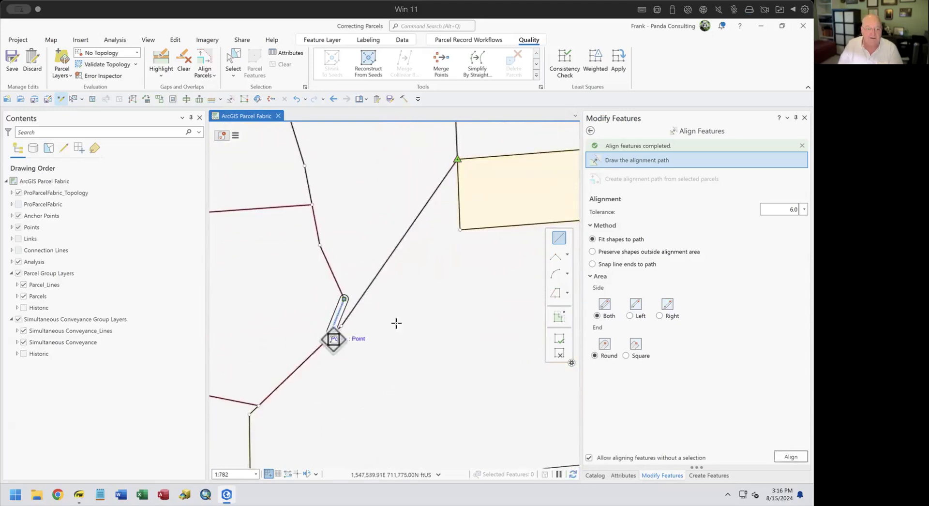
pyautogui.click(782, 209)
pyautogui.write('10')
pyautogui.press('Return')
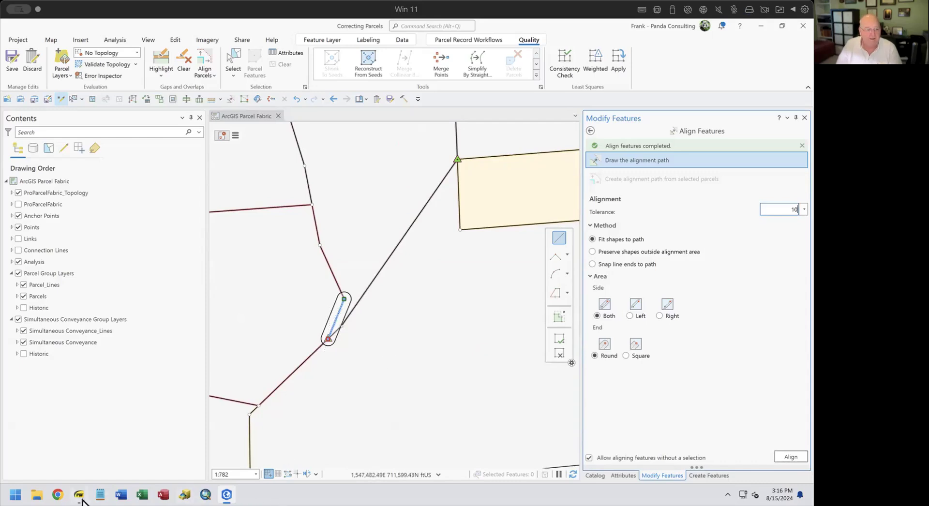
# Highlight gaps and overlaps, extend the path to the red line's end, align, and recheck.
pyautogui.moveTo(75, 497)
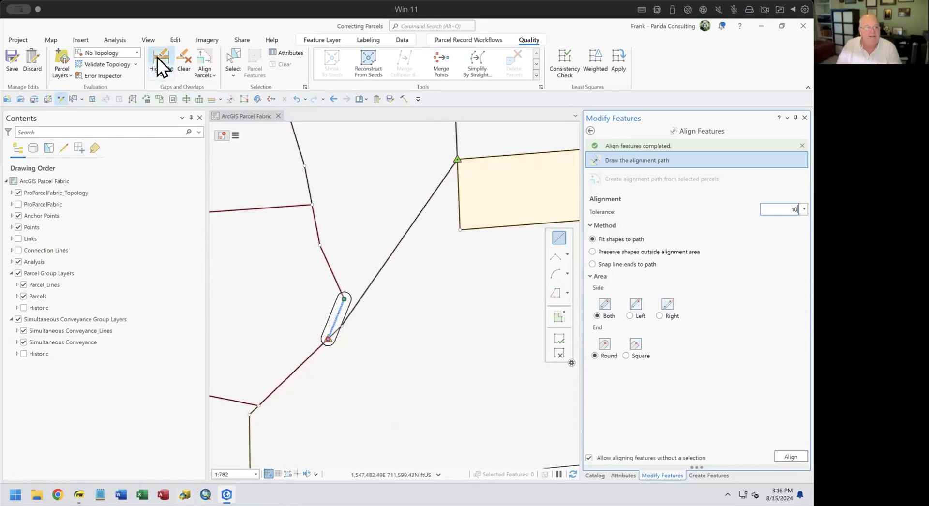
pyautogui.click(162, 71)
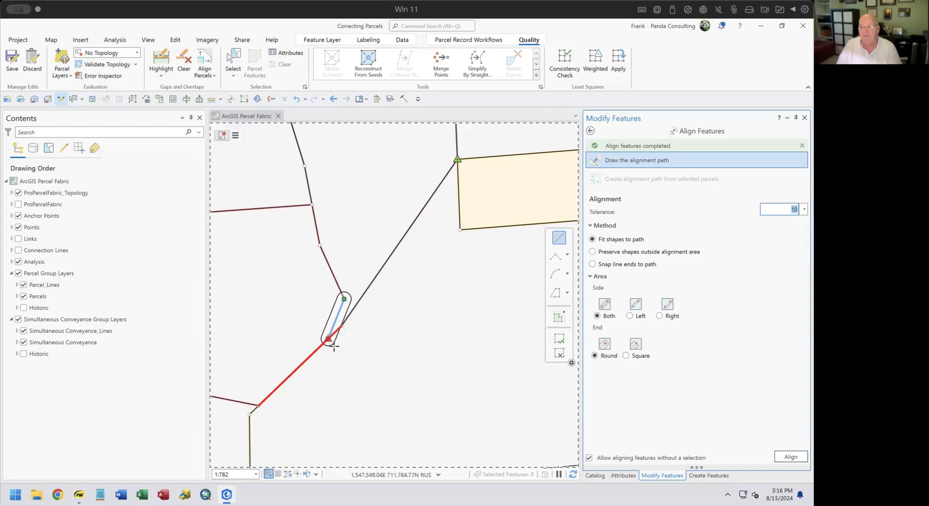
pyautogui.scroll(3, 324, 348)
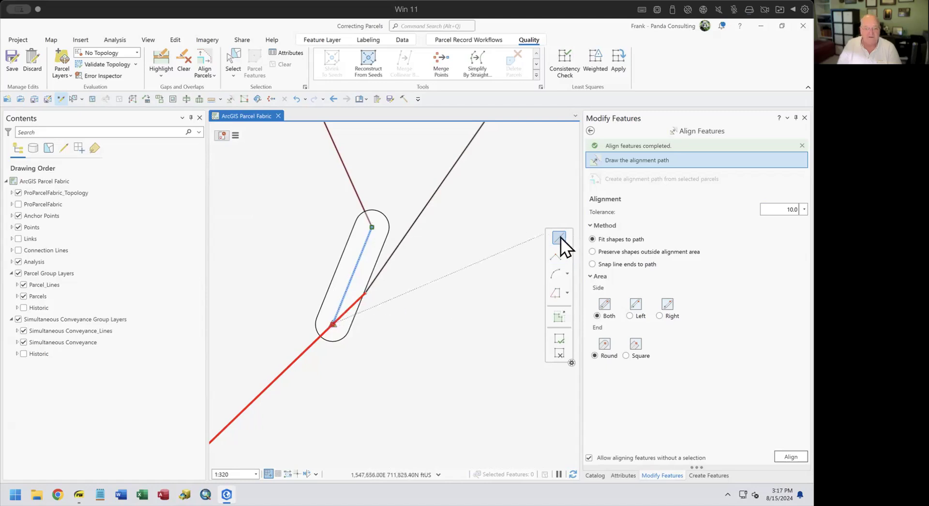
pyautogui.click(365, 293)
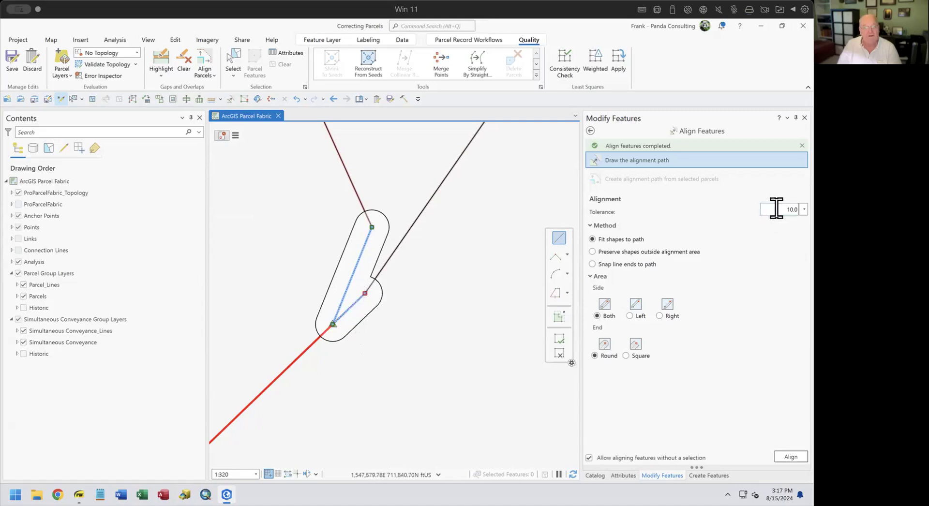
pyautogui.click(791, 457)
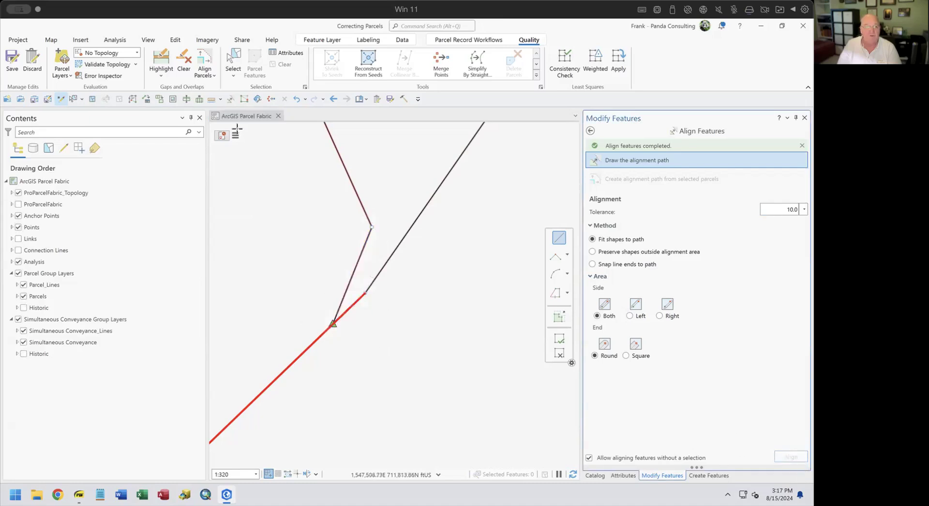
pyautogui.click(156, 57)
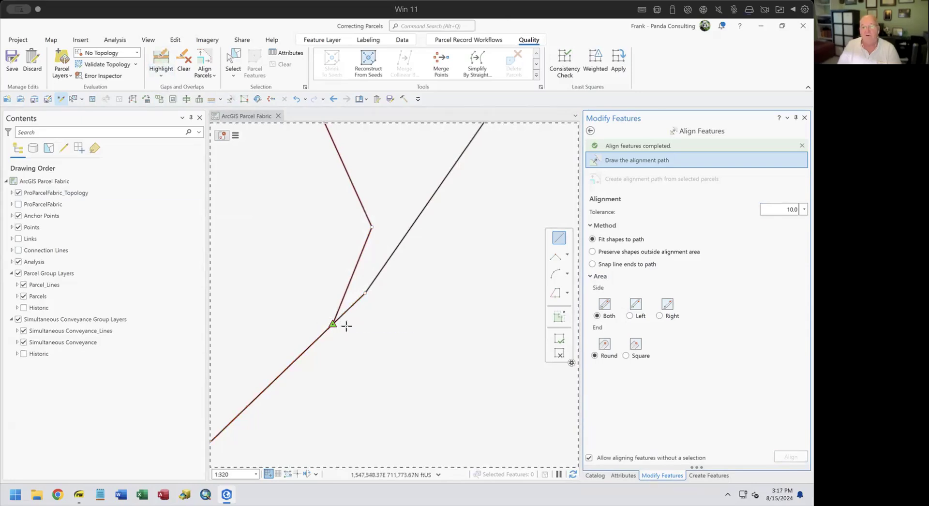
pyautogui.scroll(-5, 343, 328)
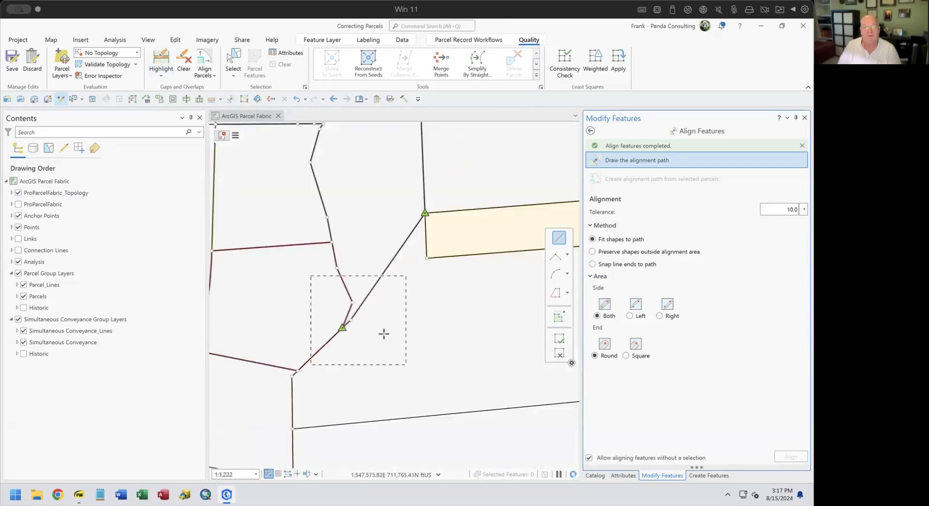
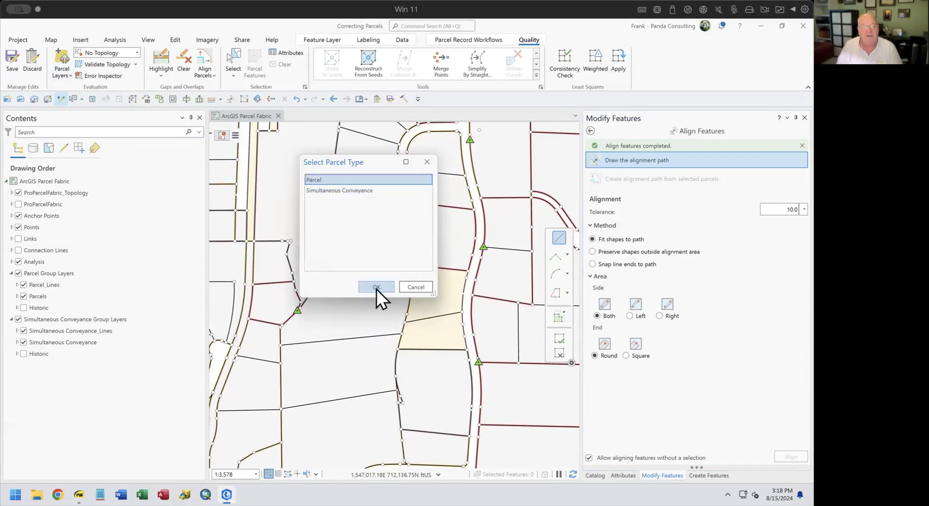
# Confirm the Parcel check type, turn on Distance Mismatch Parcel, and inspect lines labelled 0.98, 0.8, 0.9.
pyautogui.click(376, 286)
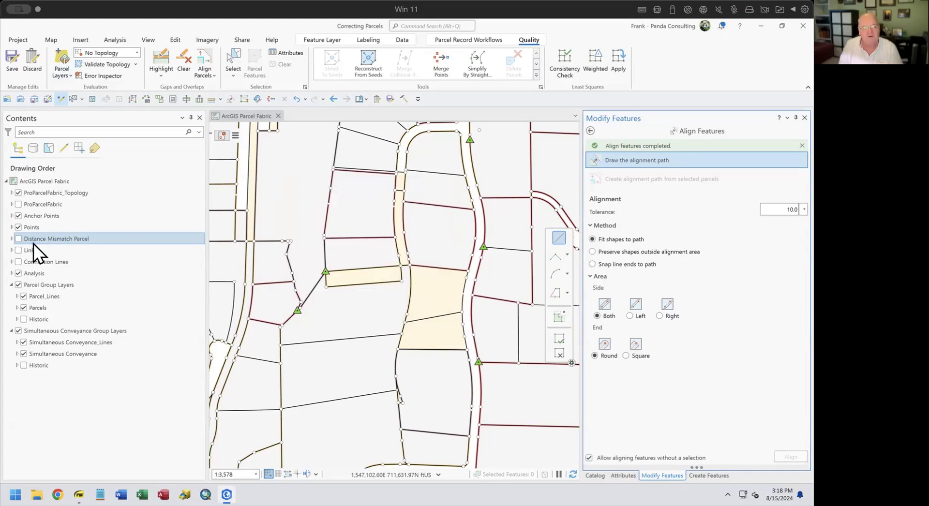
pyautogui.click(19, 239)
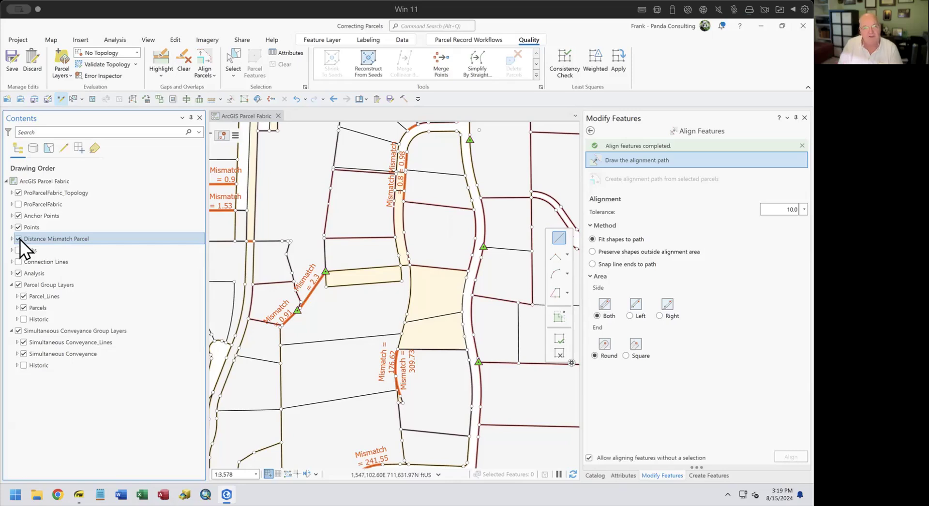
pyautogui.scroll(3, 314, 298)
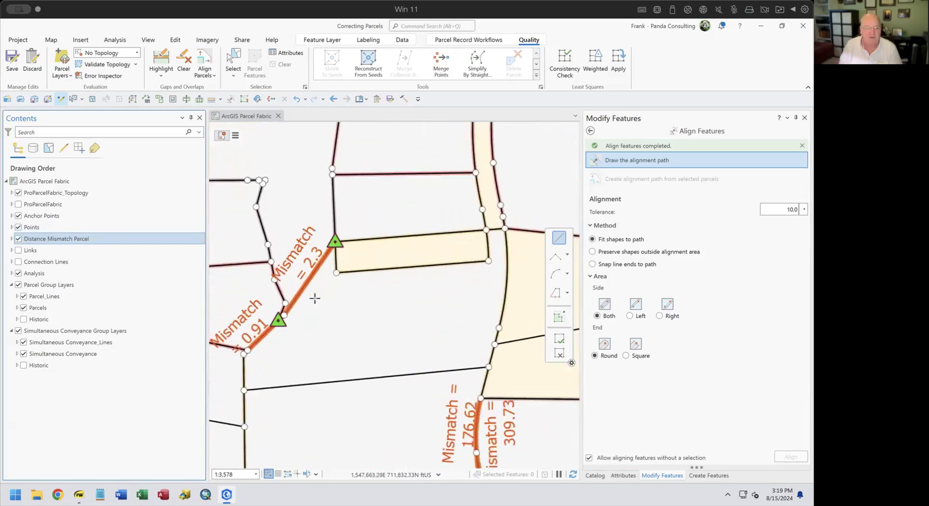
pyautogui.scroll(2, 314, 298)
pyautogui.scroll(2, 315, 342)
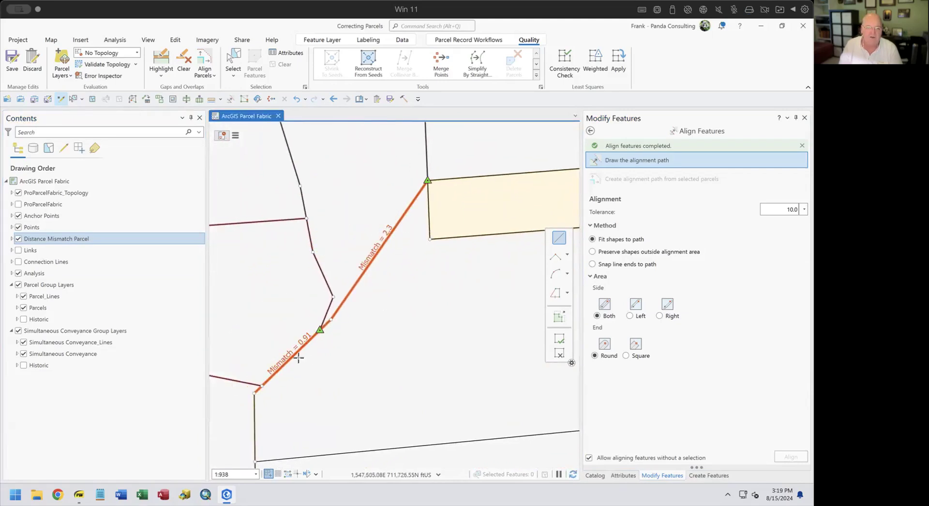
pyautogui.scroll(-3, 427, 331)
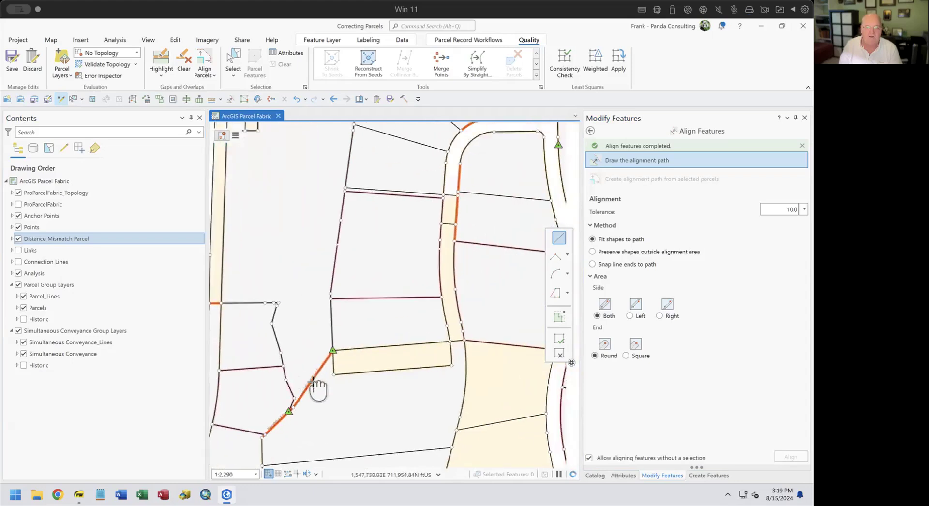
pyautogui.scroll(3, 428, 271)
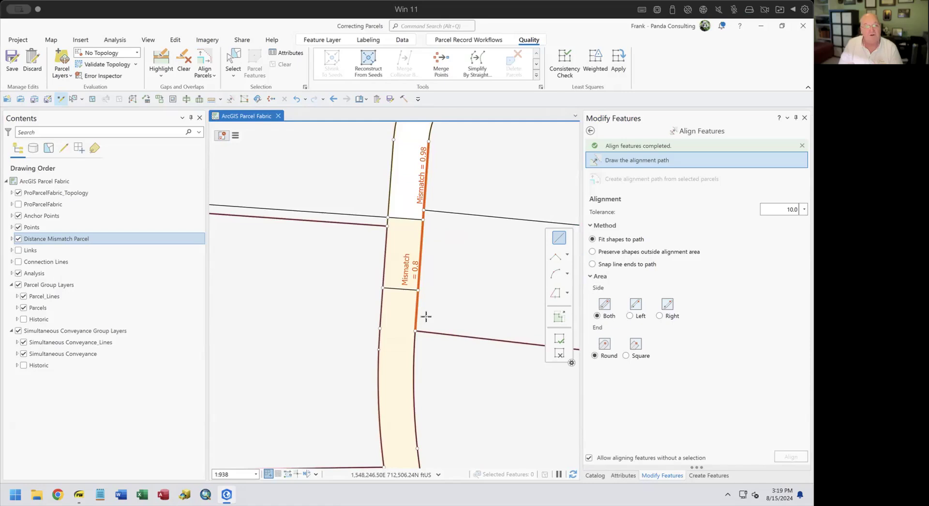
pyautogui.scroll(-3, 361, 328)
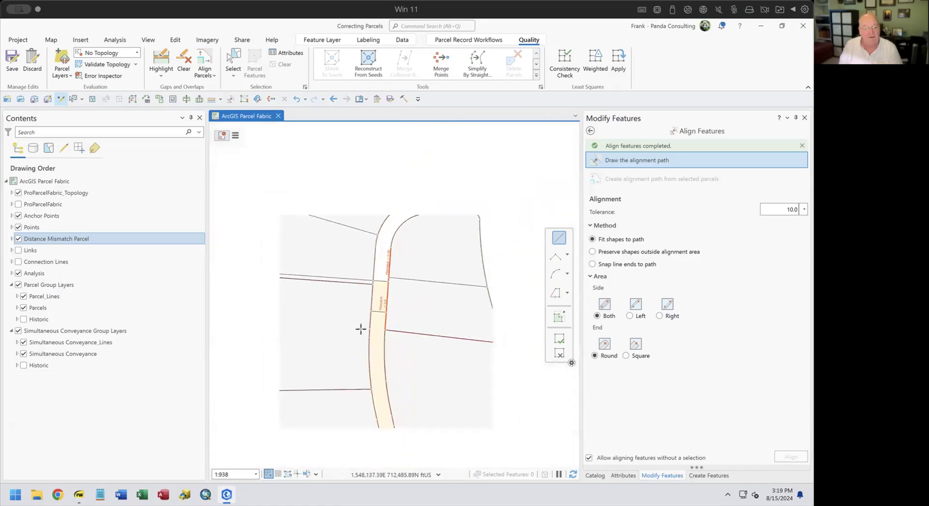
pyautogui.scroll(-2, 361, 328)
pyautogui.scroll(-2, 436, 384)
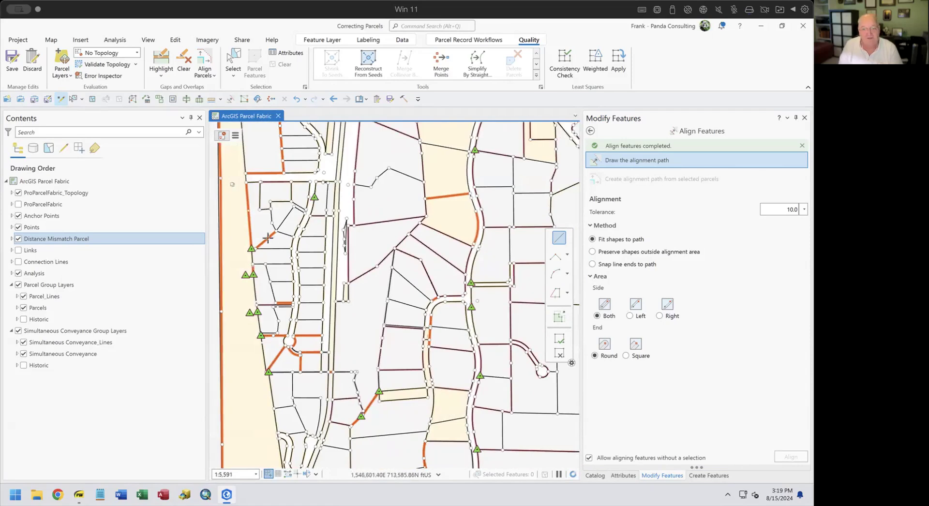
pyautogui.scroll(2, 265, 236)
pyautogui.scroll(3, 265, 236)
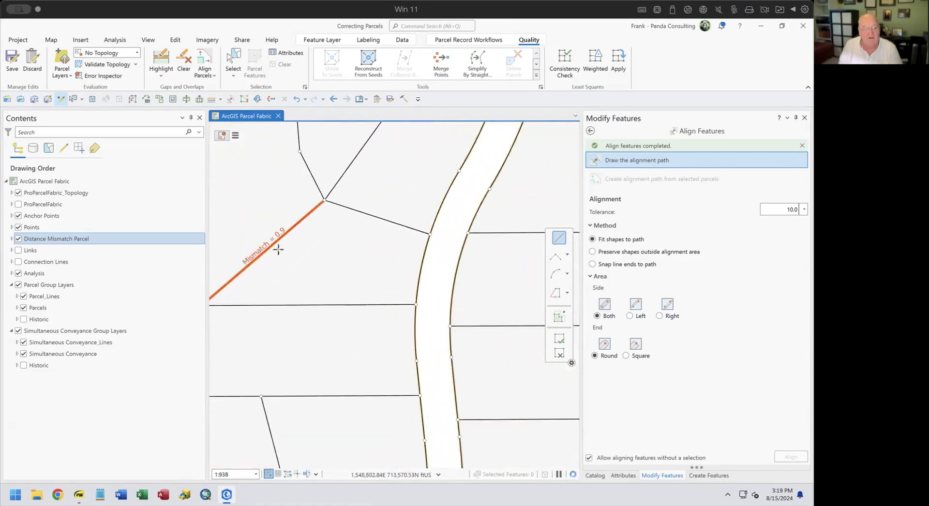
pyautogui.moveTo(278, 249); pyautogui.dragTo(355, 246)
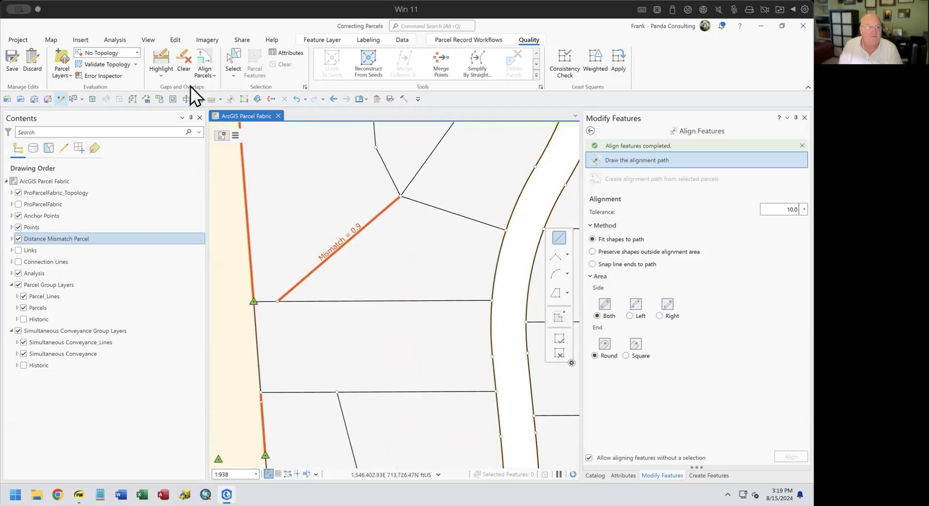
# Select the parcel by the 0.9 mismatch and compare line 276.21 ft with its 275.31 ft Shape_Length.
pyautogui.click(235, 58)
pyautogui.click(414, 252)
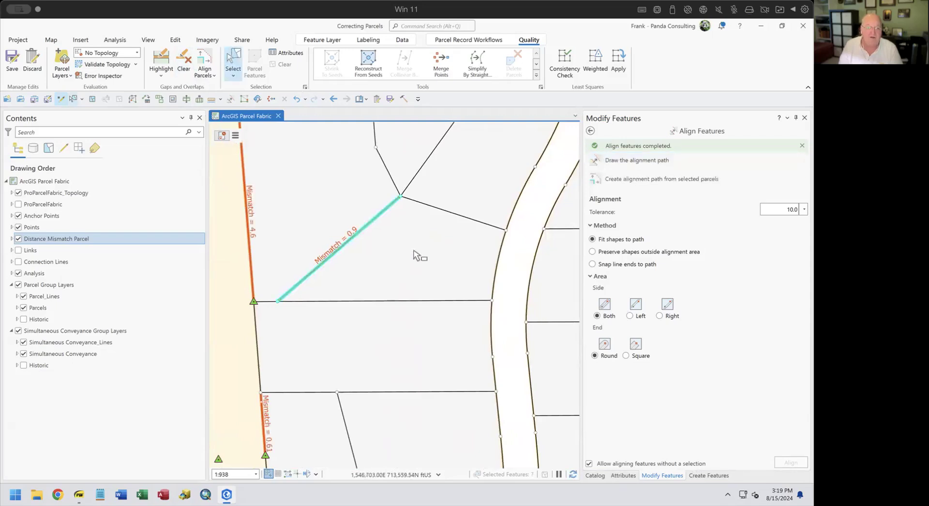
pyautogui.click(616, 476)
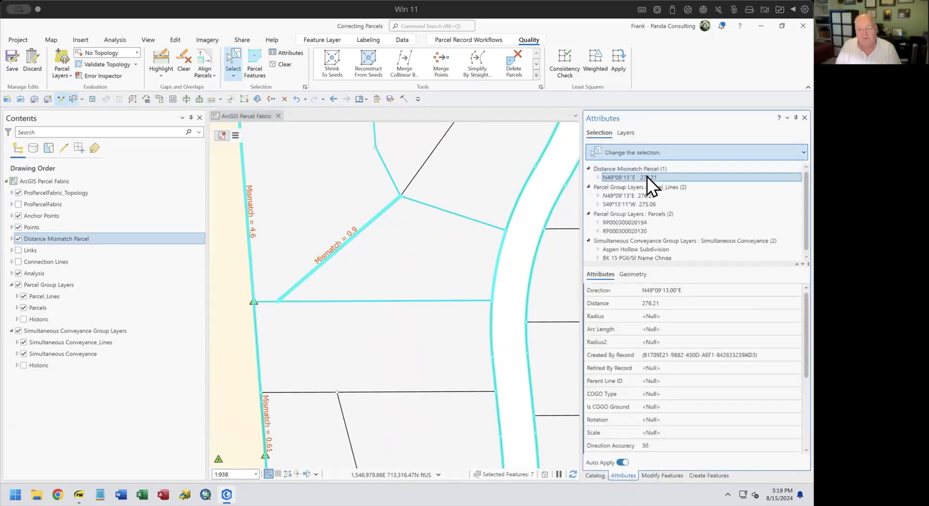
pyautogui.click(649, 195)
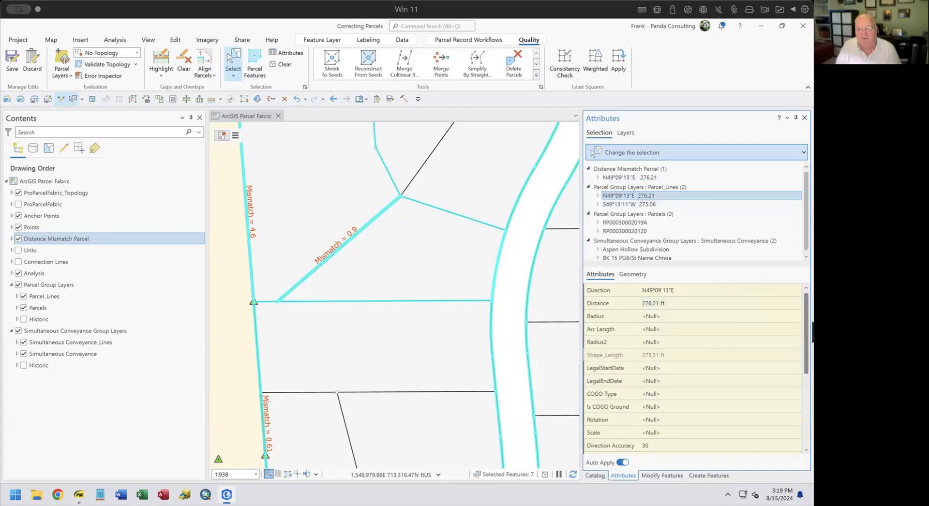
pyautogui.scroll(-1, 808, 341)
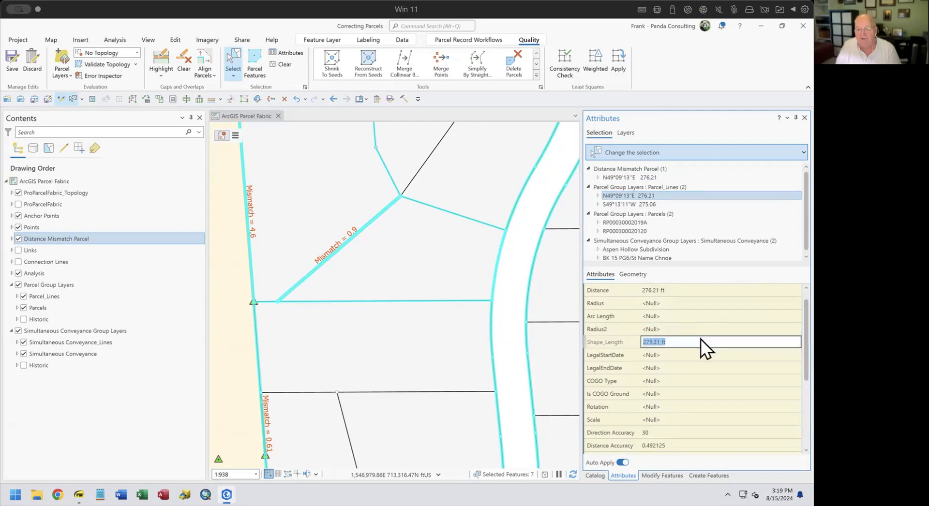
pyautogui.click(609, 344)
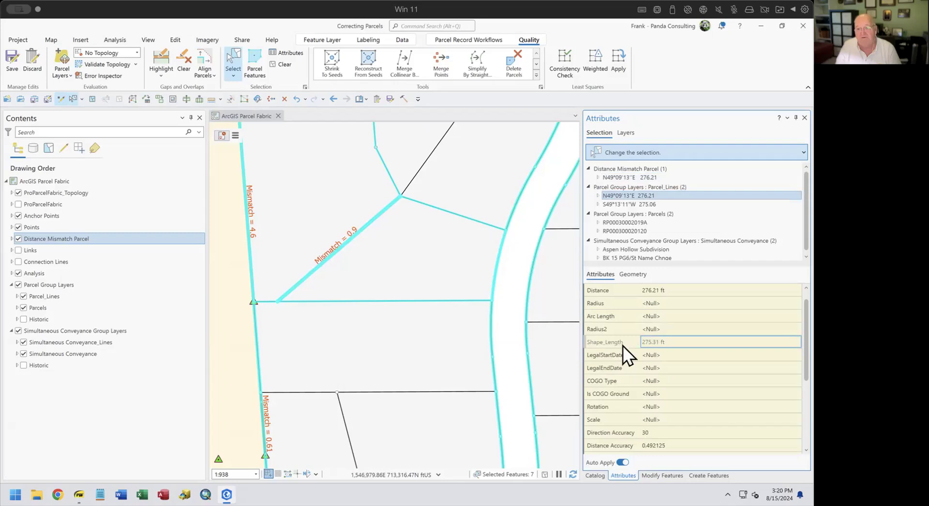
pyautogui.click(515, 255)
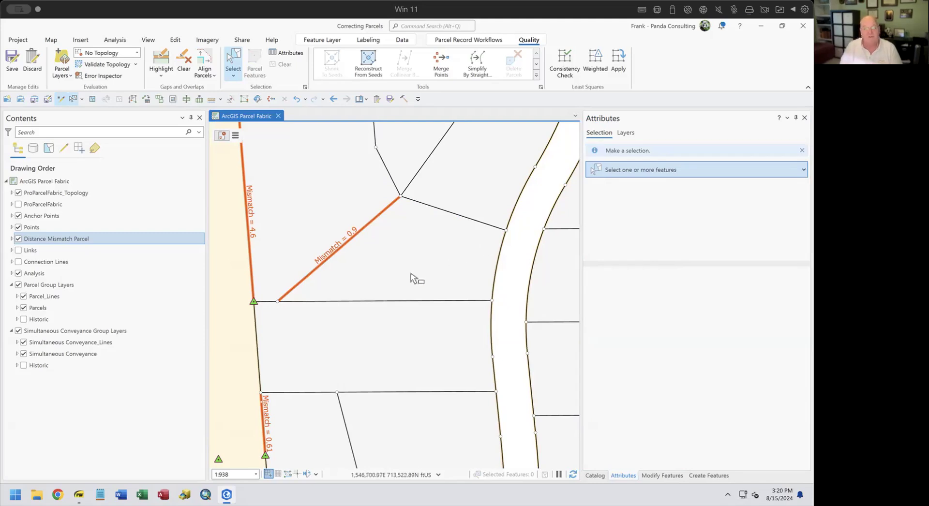
pyautogui.moveTo(415, 276); pyautogui.dragTo(481, 379)
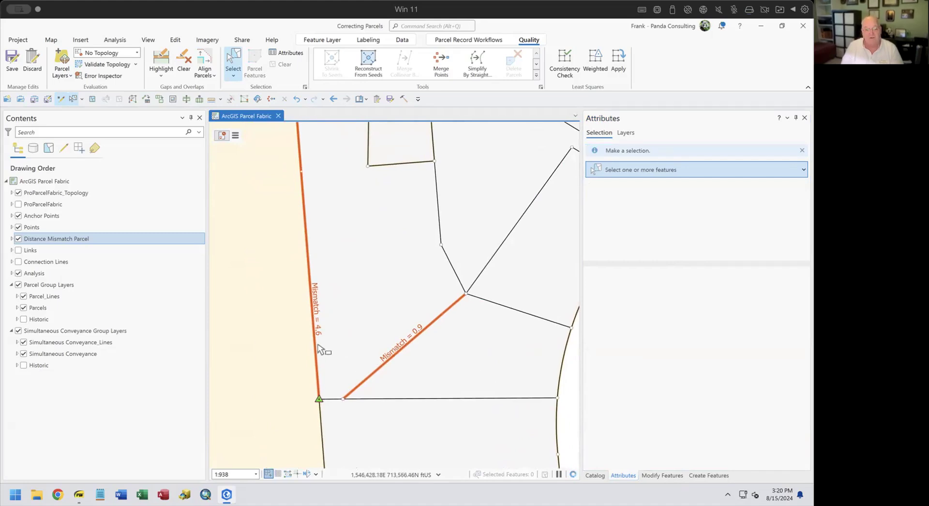
pyautogui.scroll(1, 316, 331)
pyautogui.scroll(-2, 316, 333)
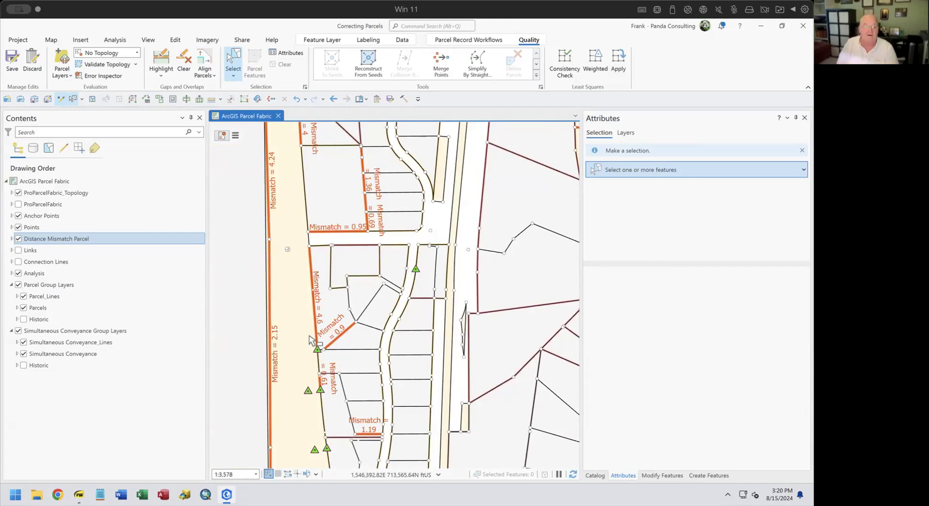
pyautogui.click(66, 76)
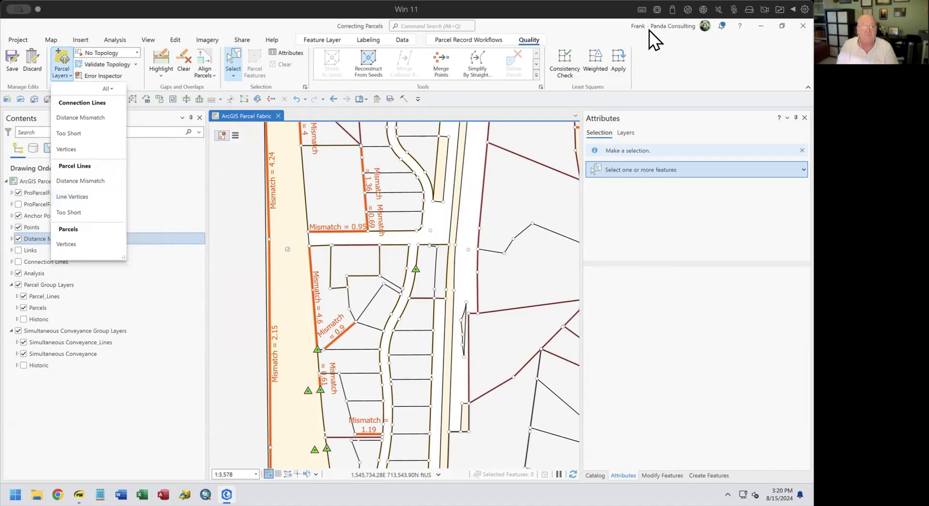
pyautogui.click(584, 26)
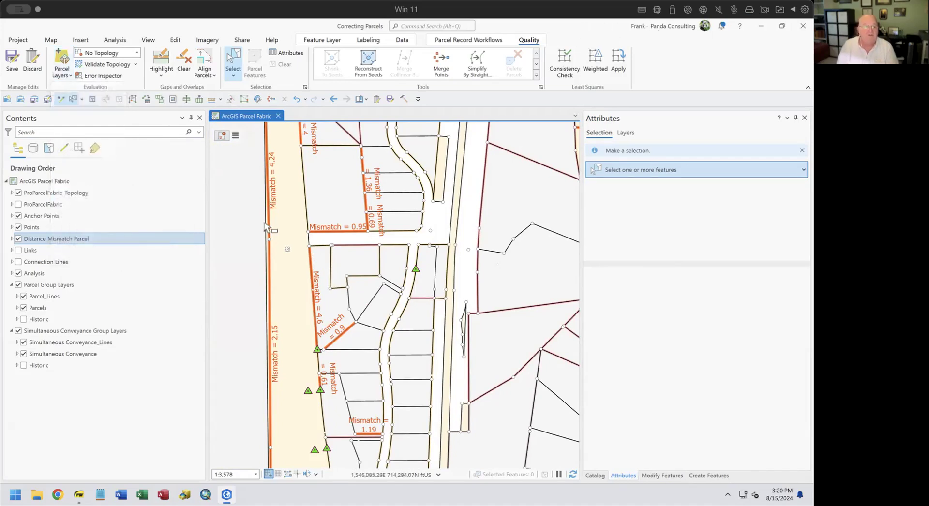
pyautogui.rightClick(62, 238)
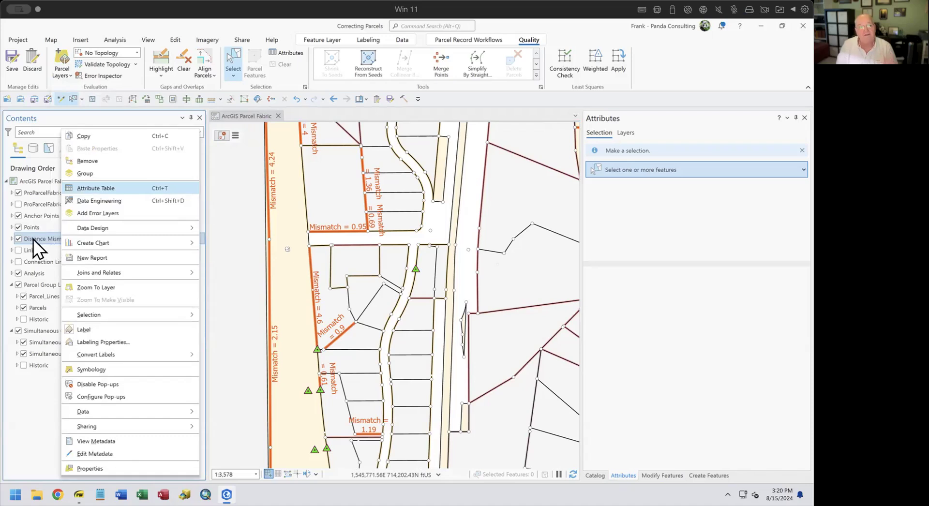
pyautogui.click(91, 187)
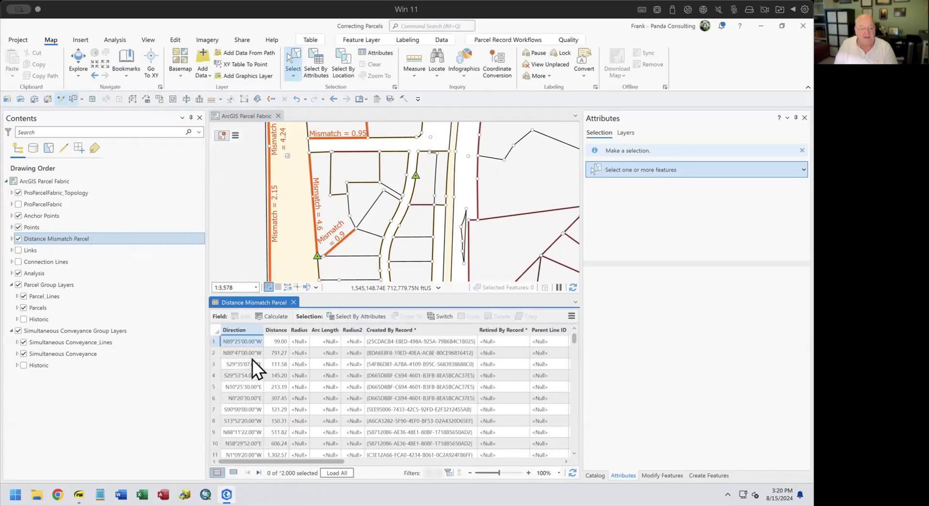
pyautogui.click(259, 472)
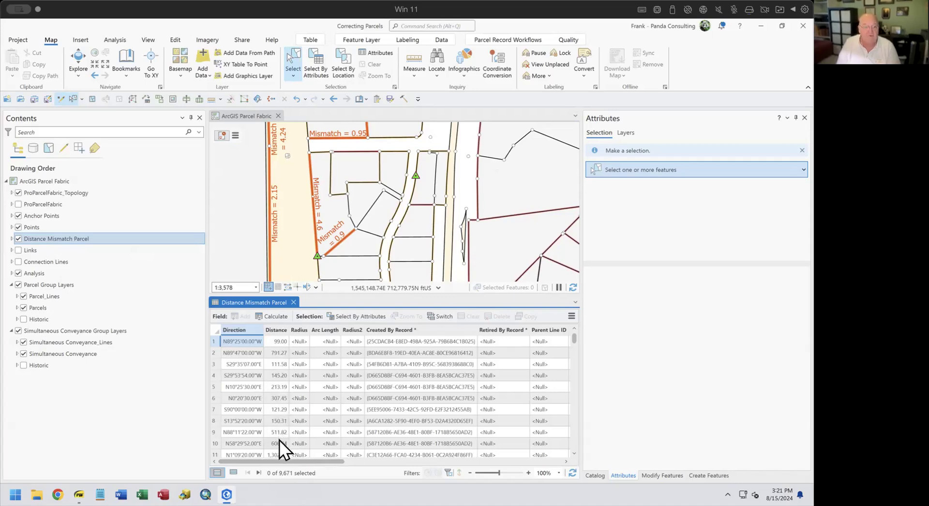
pyautogui.moveTo(283, 463); pyautogui.dragTo(237, 463)
pyautogui.click(294, 303)
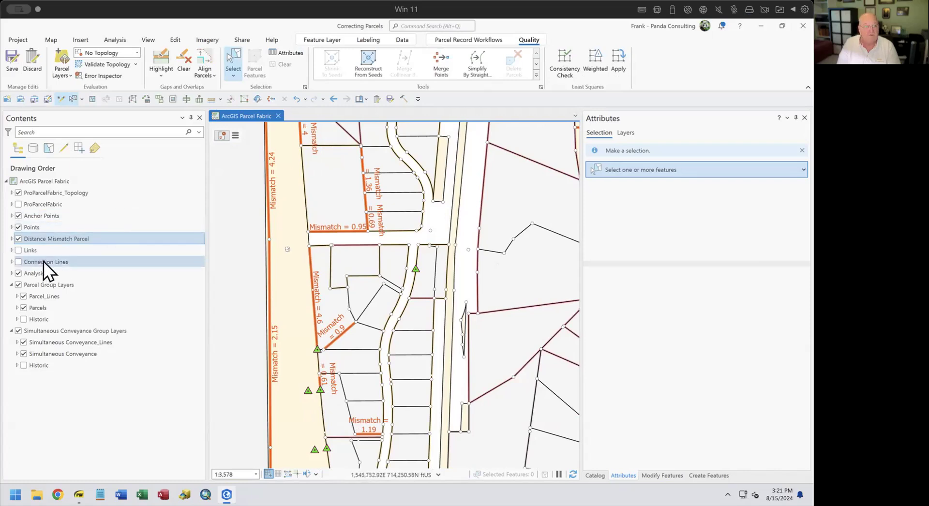
# Hide the Distance Mismatch Parcel layer and move the slide highlight from Distance Mismatch to Line Vertices.
pyautogui.click(19, 239)
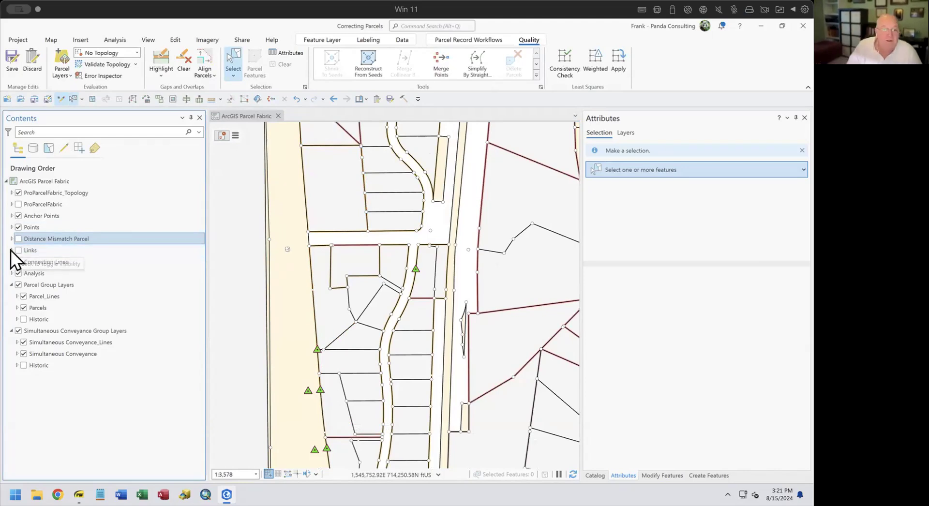
pyautogui.click(79, 494)
pyautogui.click(261, 300)
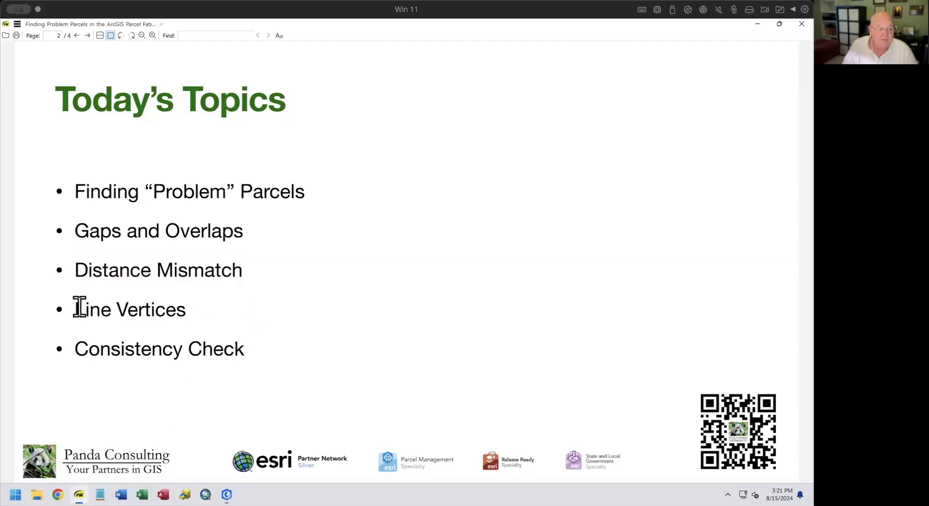
pyautogui.moveTo(77, 309); pyautogui.dragTo(196, 311)
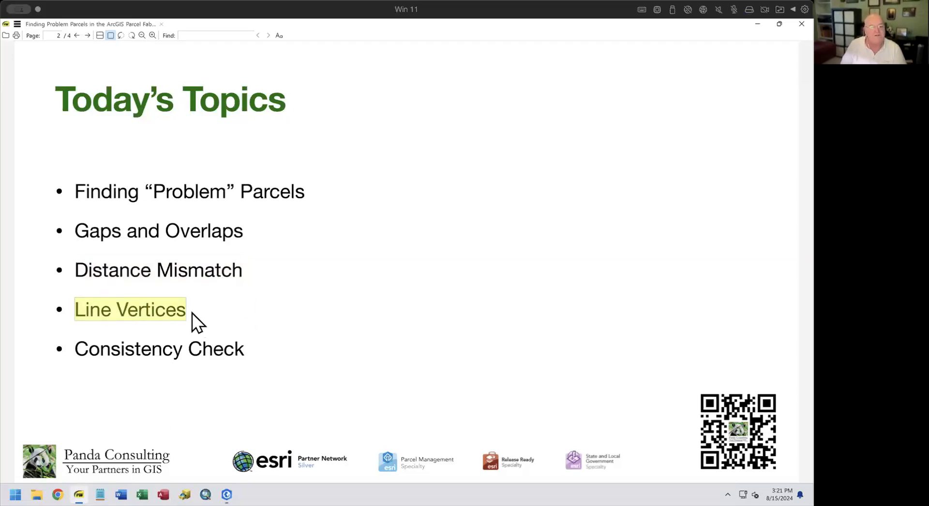
pyautogui.click(227, 494)
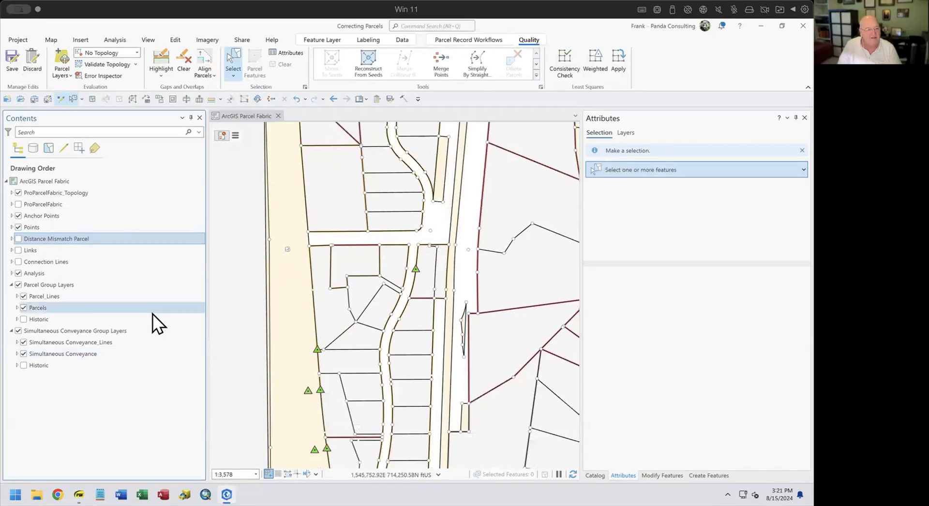
# Turn on the Too Short Parcel layer in the Analysis group and save the edits.
pyautogui.click(11, 273)
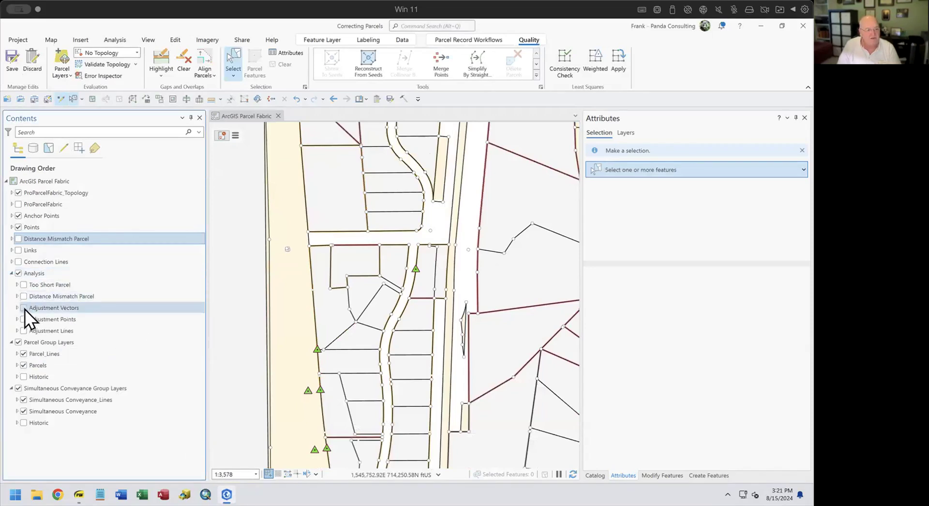
pyautogui.click(23, 285)
pyautogui.click(36, 289)
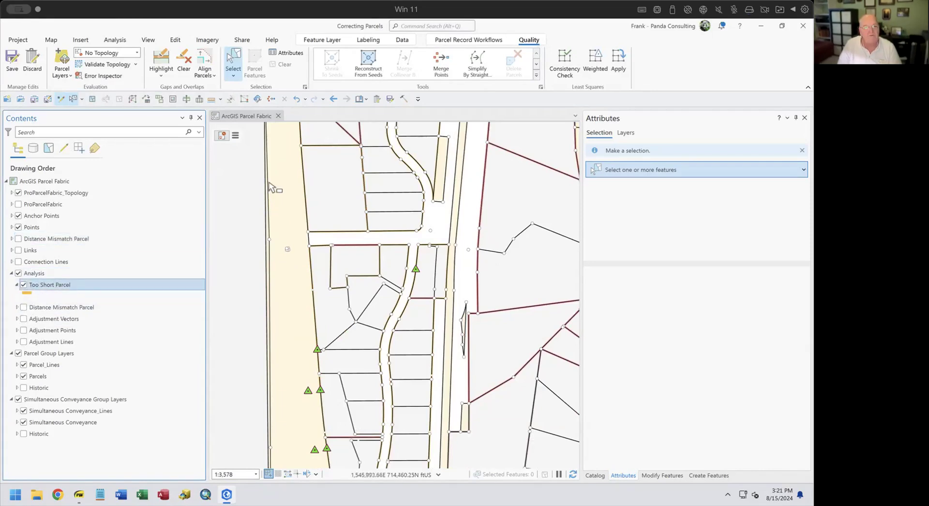
pyautogui.click(390, 102)
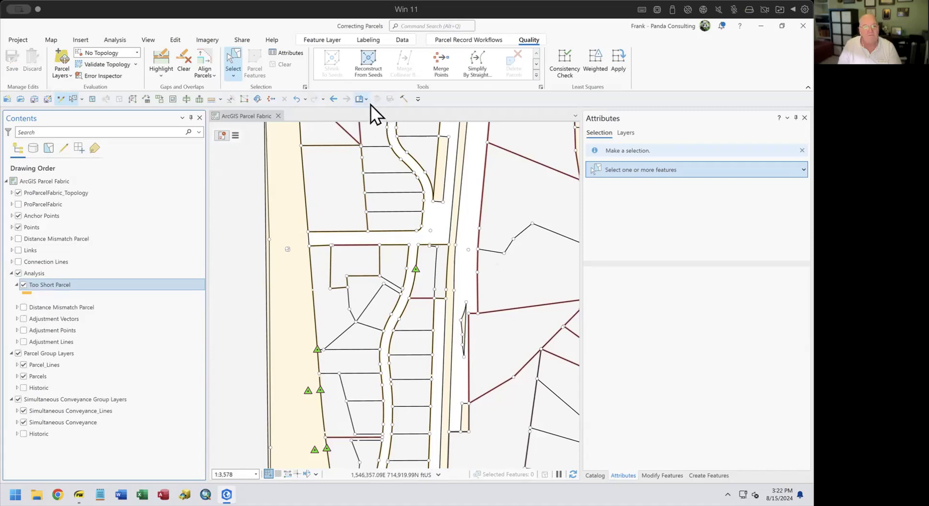
# Go to the Short Lines bookmark and zoom in on the flagged orange short line.
pyautogui.click(367, 100)
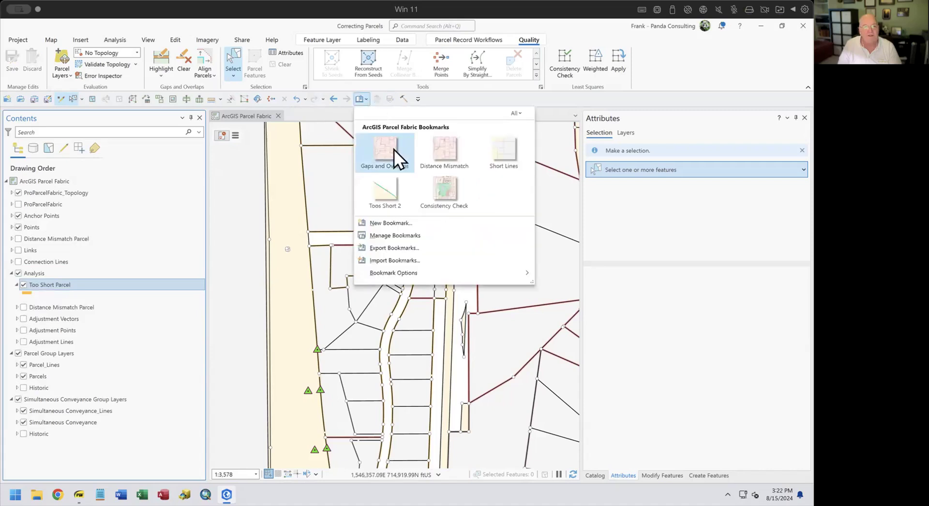
pyautogui.click(506, 151)
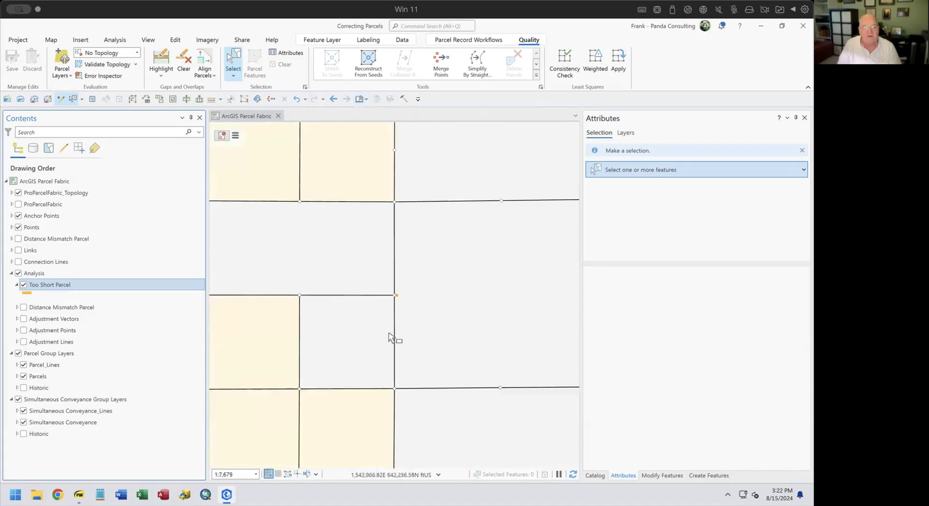
pyautogui.scroll(5, 398, 306)
pyautogui.scroll(3, 371, 264)
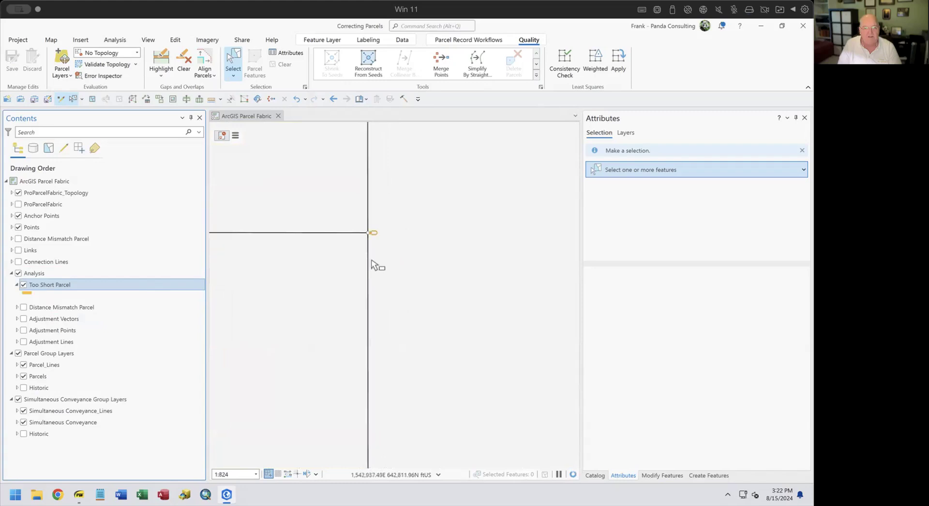
pyautogui.scroll(3, 367, 232)
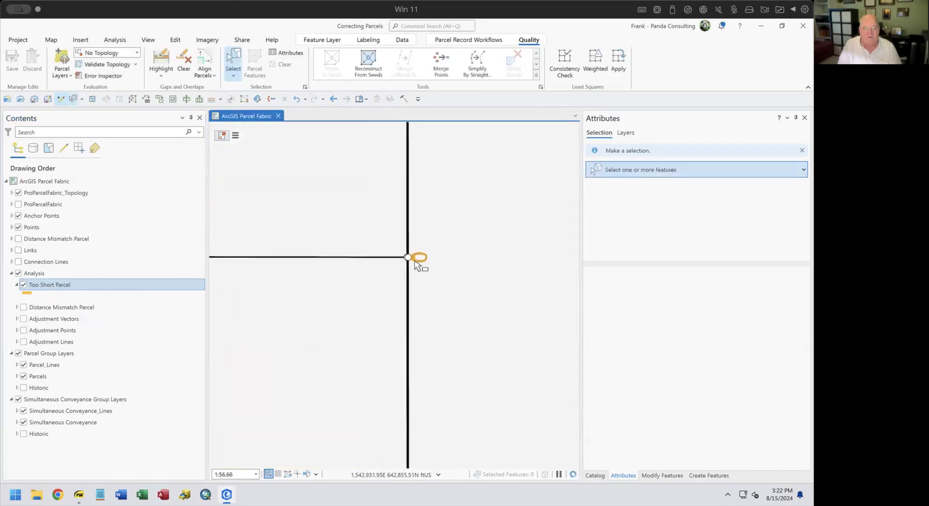
pyautogui.scroll(4, 417, 265)
pyautogui.scroll(3, 395, 261)
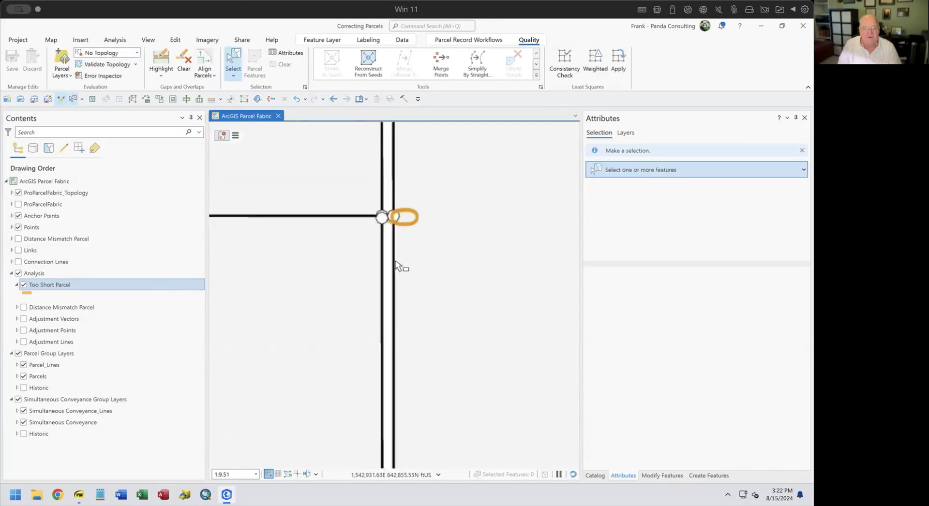
pyautogui.moveTo(390, 264); pyautogui.dragTo(442, 310)
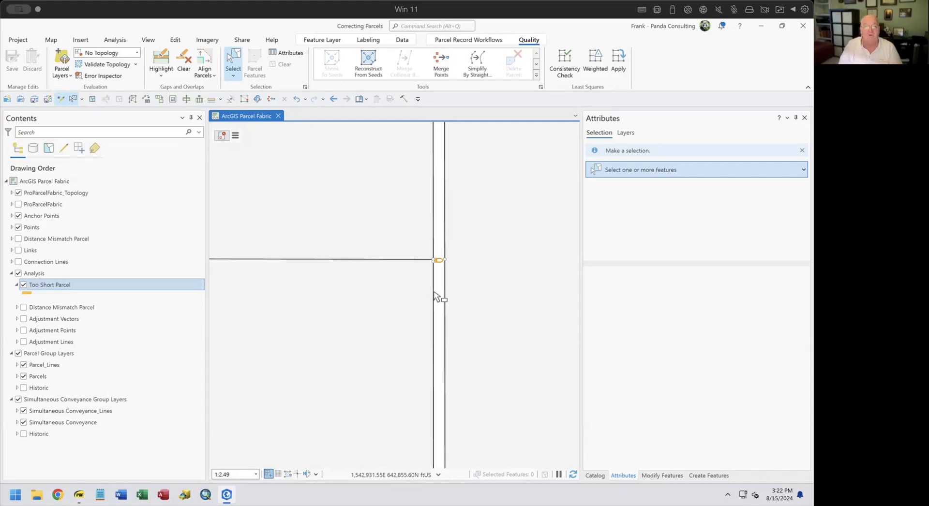
# Merge the three stacked junction points into one, preserving point 1, then clear the selection.
pyautogui.click(443, 58)
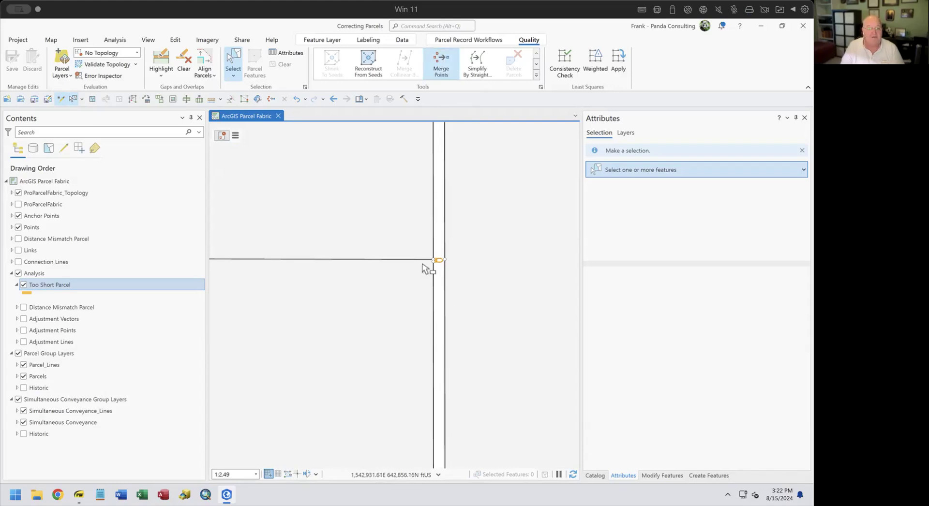
pyautogui.moveTo(383, 228); pyautogui.dragTo(485, 296)
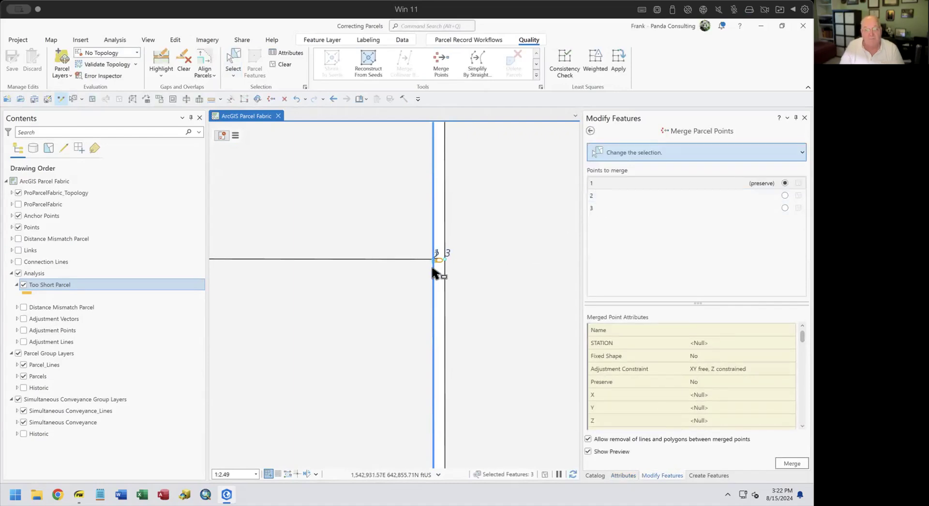
pyautogui.click(597, 184)
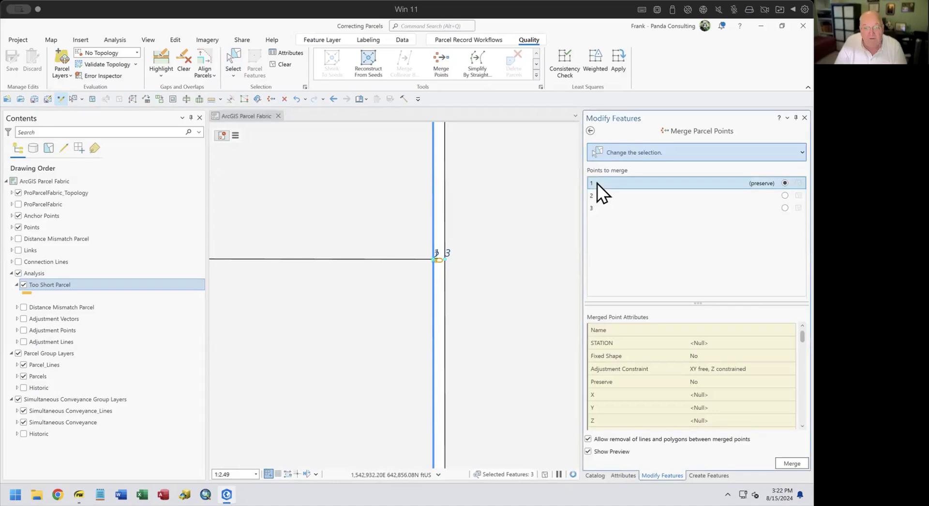
pyautogui.click(596, 193)
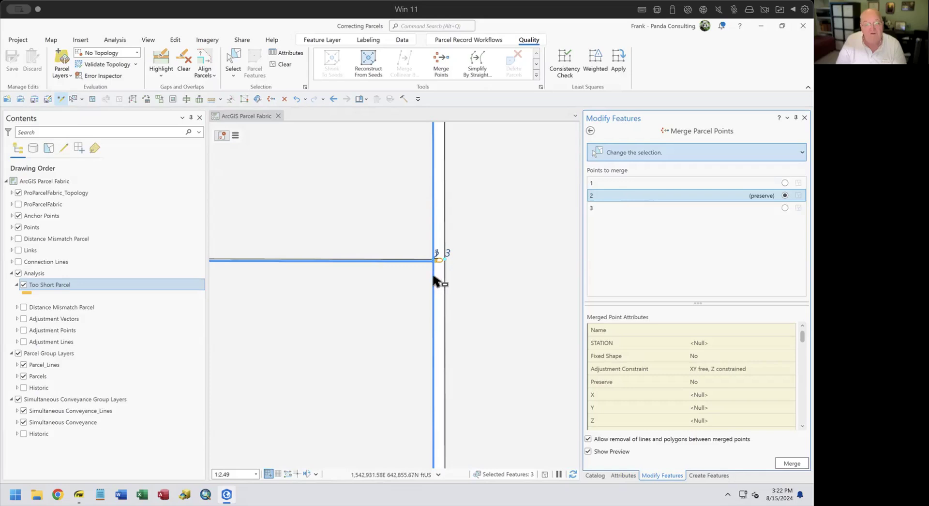
pyautogui.click(600, 207)
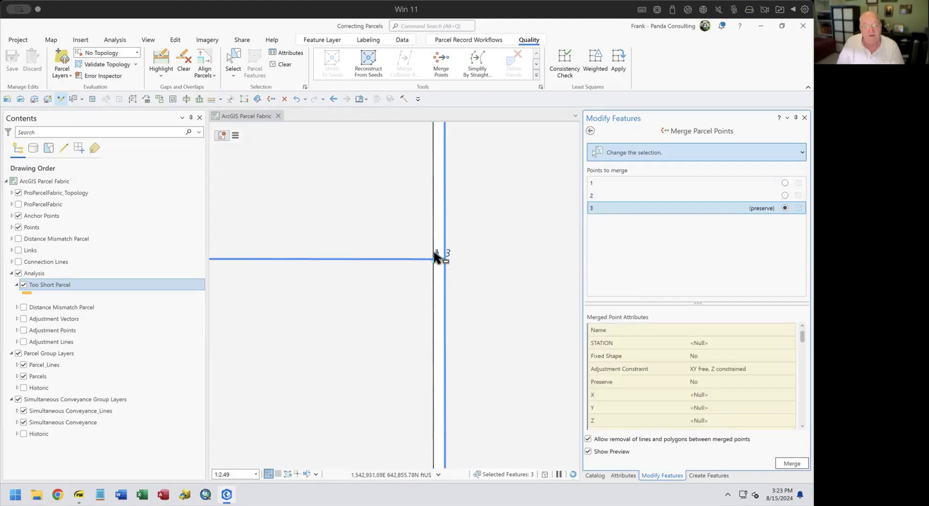
pyautogui.click(600, 182)
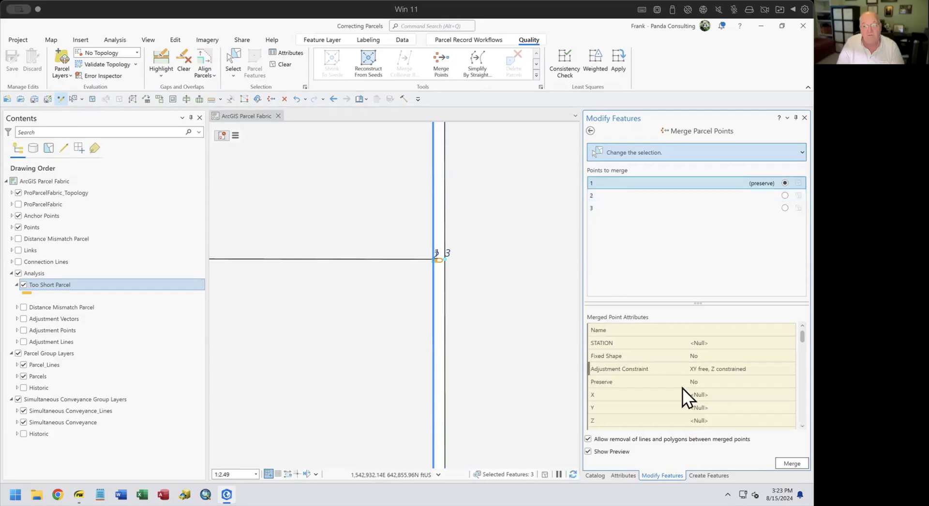
pyautogui.click(791, 463)
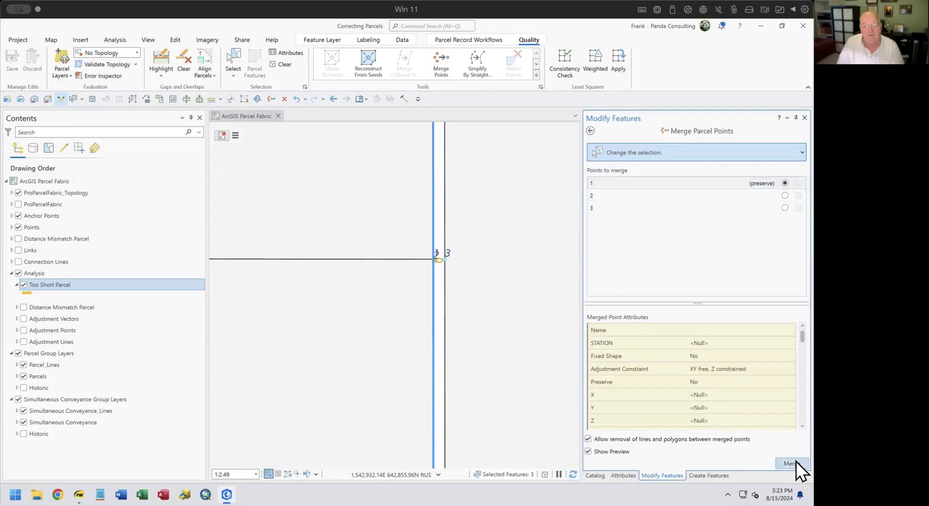
pyautogui.click(280, 66)
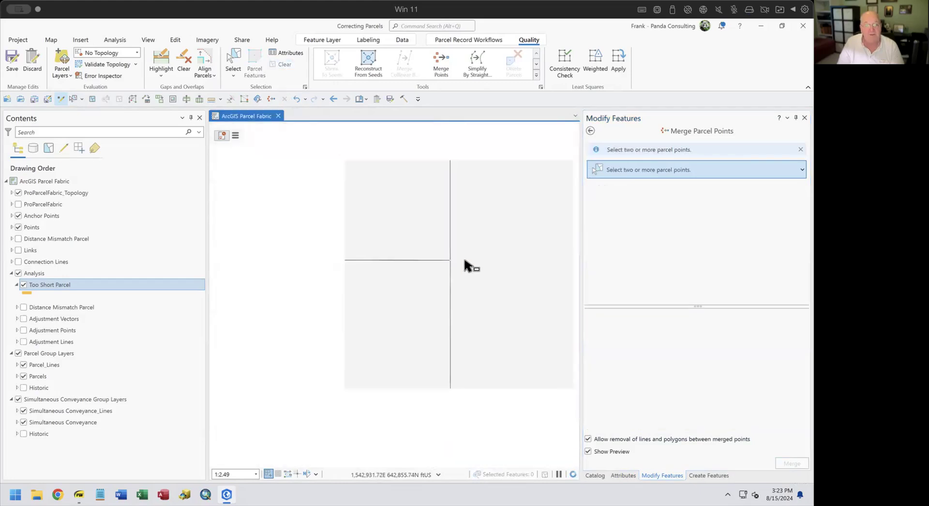
pyautogui.scroll(3, 456, 265)
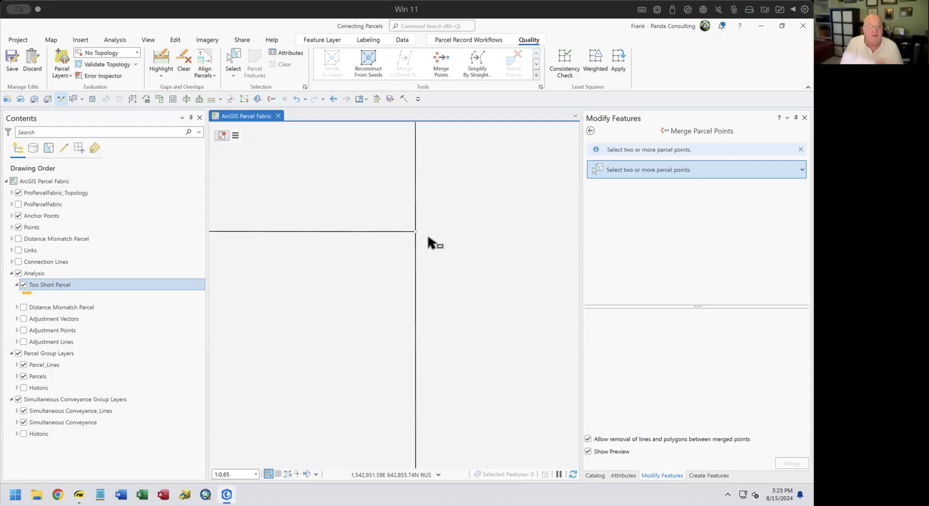
pyautogui.scroll(-3, 394, 263)
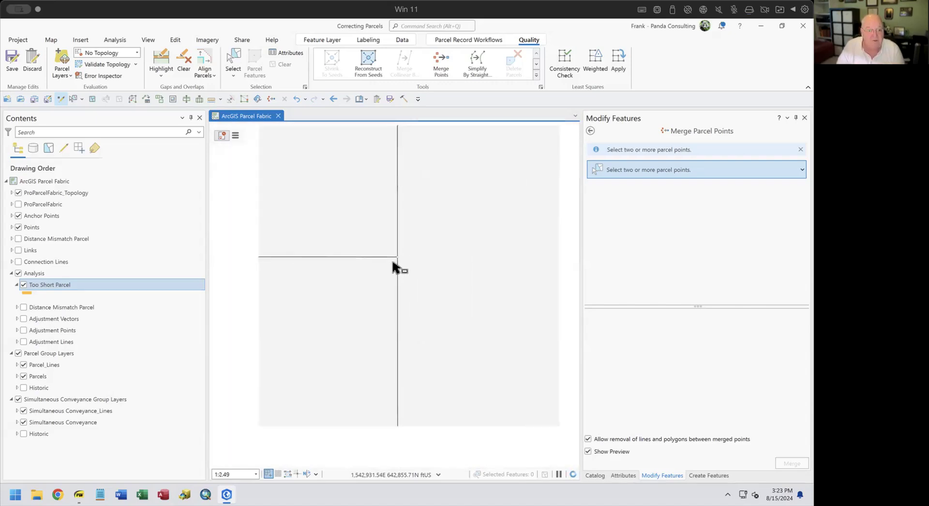
pyautogui.scroll(-8, 326, 258)
# Merge the curve-end point into the road-junction corner point, preserving point 1, then clear the selection.
pyautogui.moveTo(327, 261); pyautogui.dragTo(428, 311)
pyautogui.scroll(-8, 428, 315)
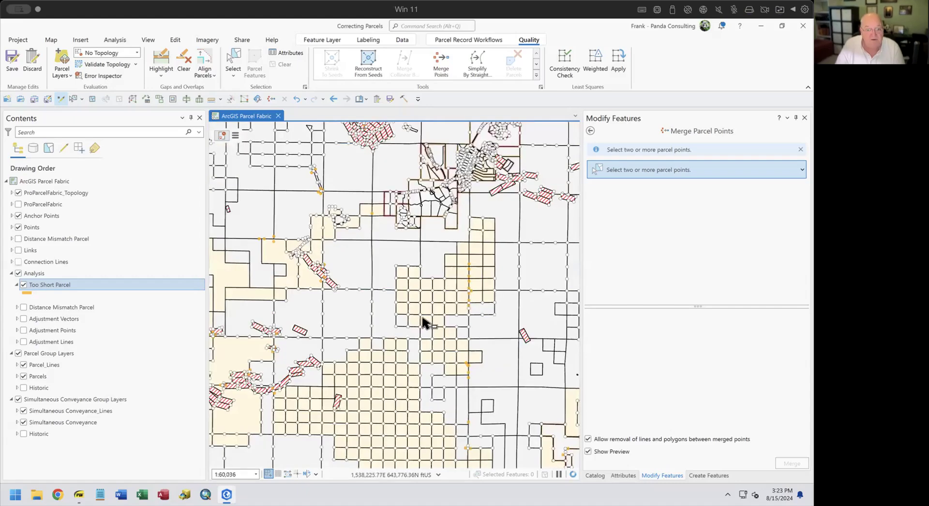
pyautogui.scroll(5, 412, 236)
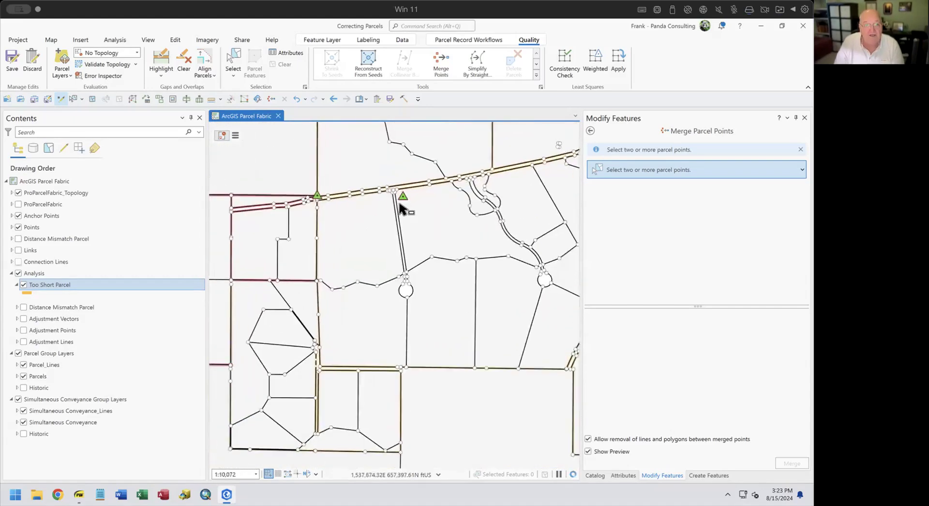
pyautogui.scroll(1, 398, 204)
pyautogui.moveTo(393, 211); pyautogui.dragTo(440, 300)
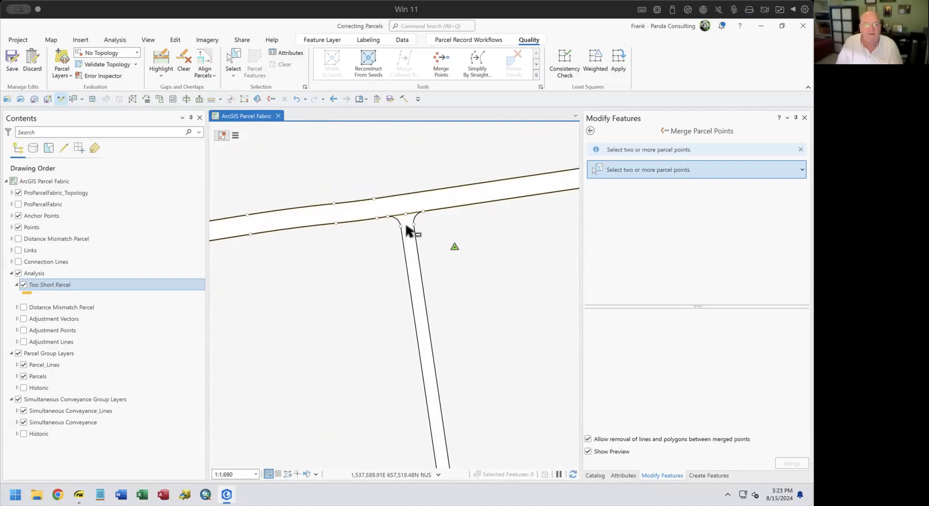
pyautogui.click(441, 61)
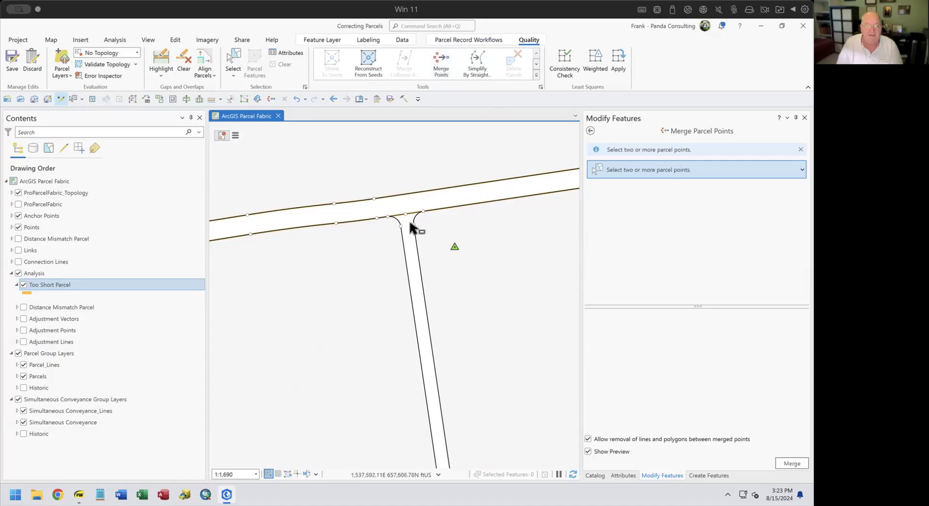
pyautogui.moveTo(410, 224); pyautogui.dragTo(476, 268)
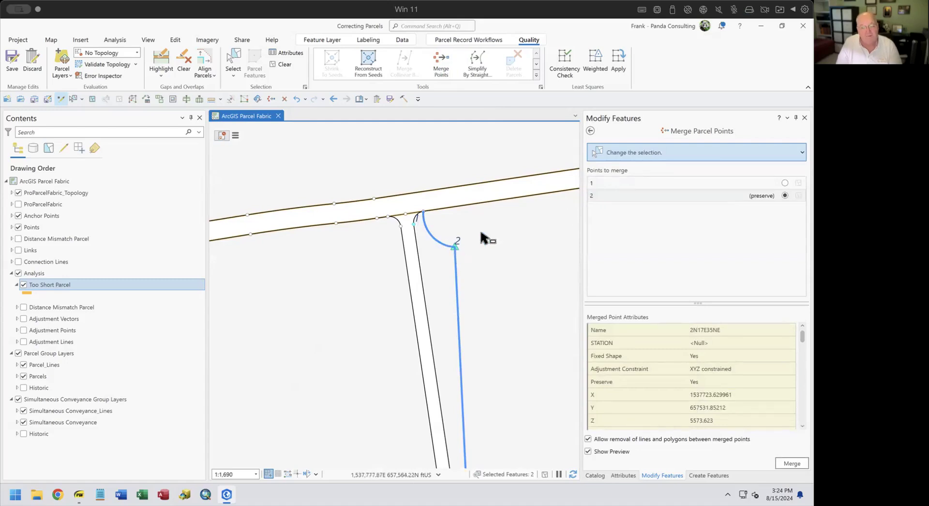
pyautogui.click(629, 182)
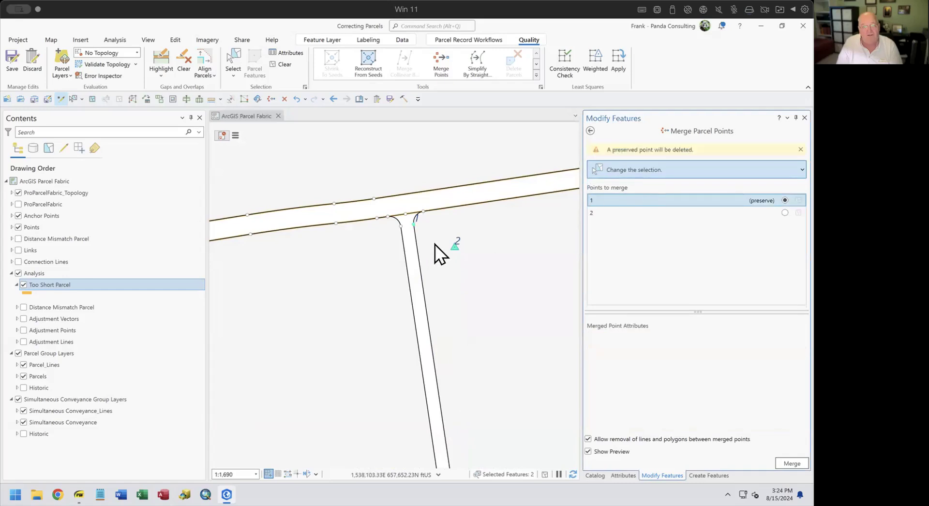
pyautogui.click(798, 465)
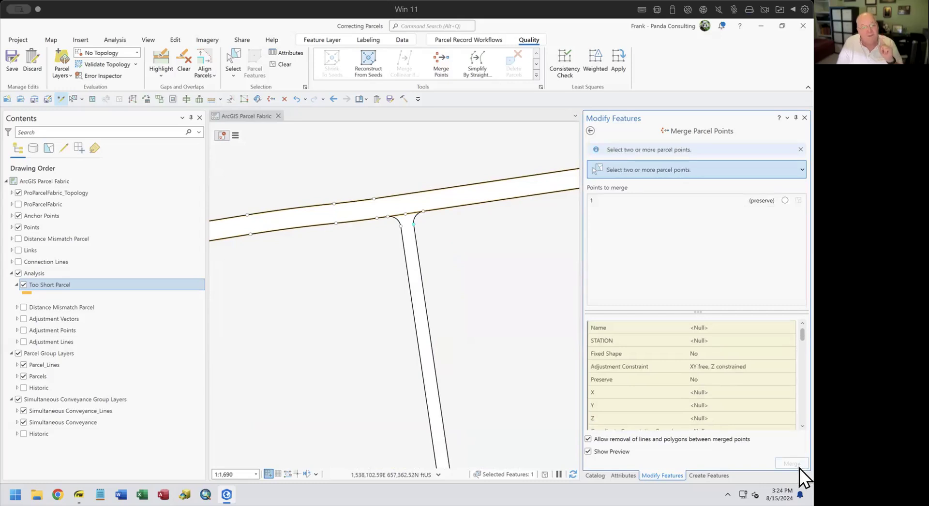
pyautogui.click(282, 65)
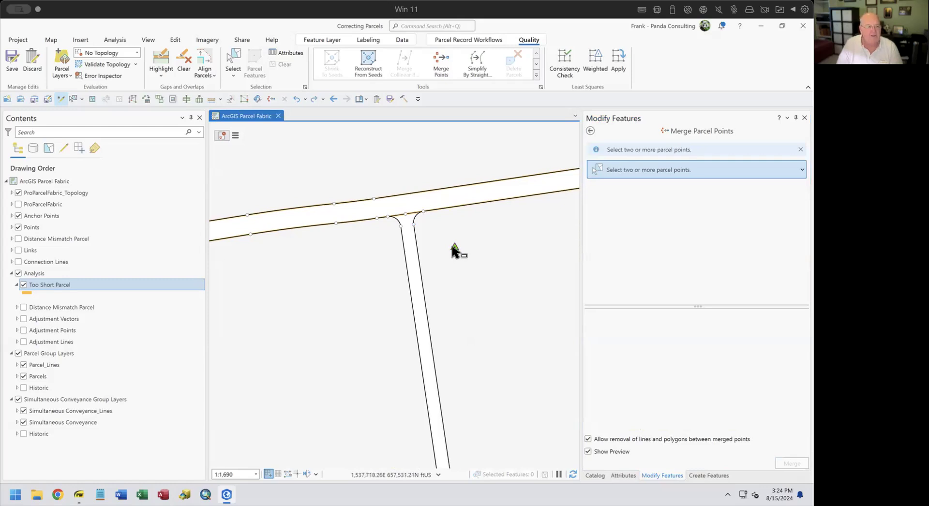
pyautogui.click(17, 285)
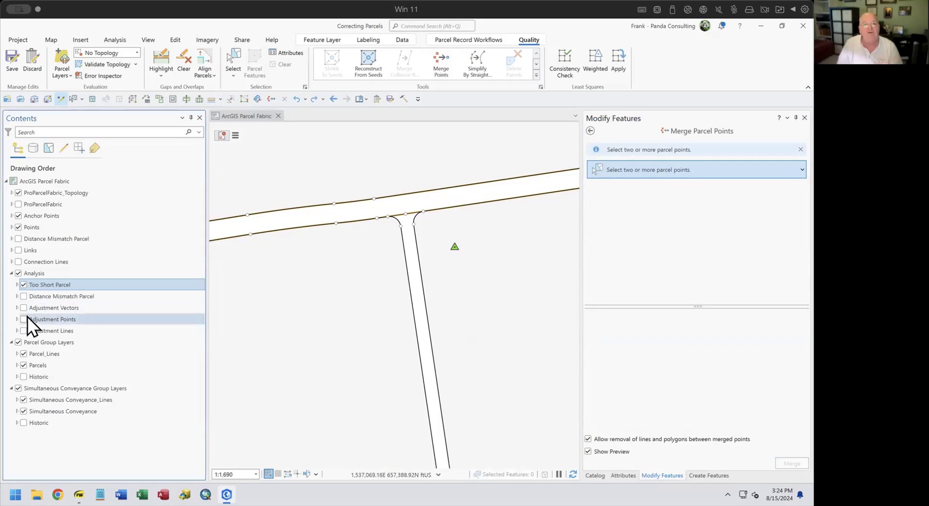
pyautogui.rightClick(48, 286)
pyautogui.click(85, 361)
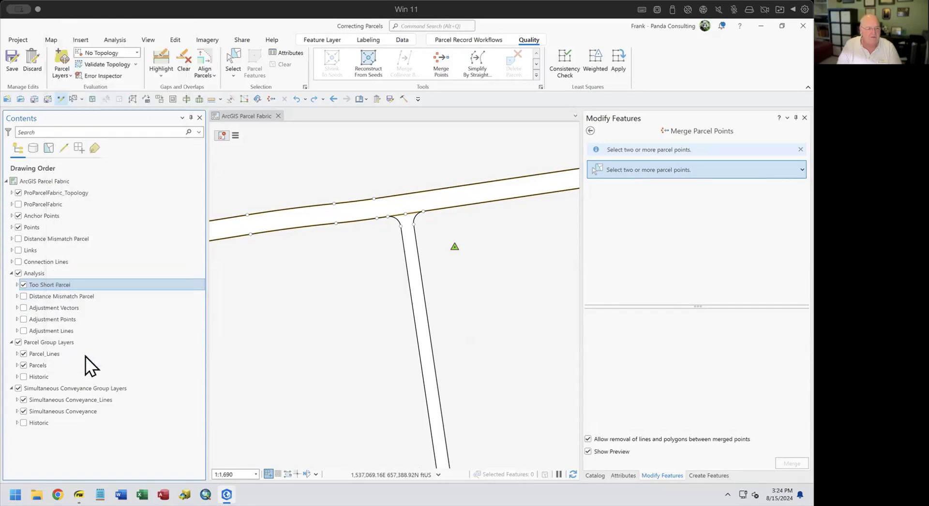
pyautogui.click(333, 255)
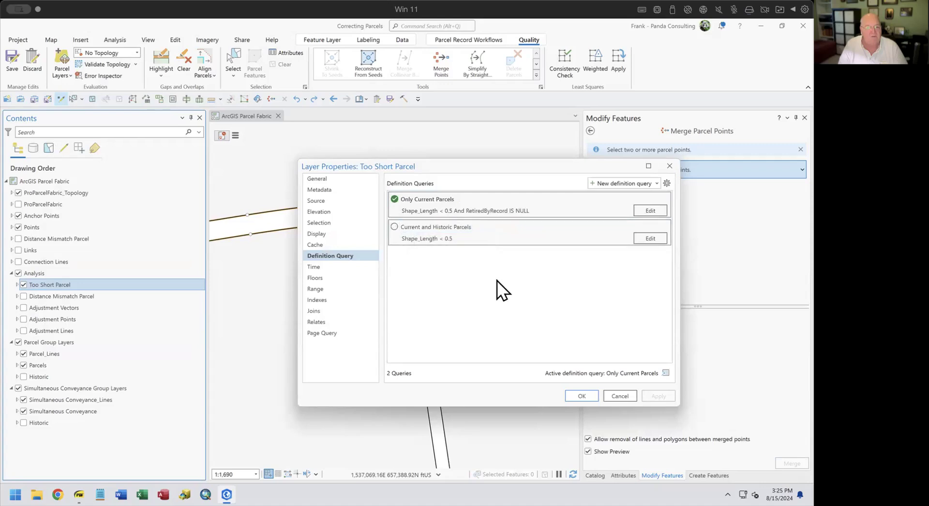
pyautogui.click(621, 396)
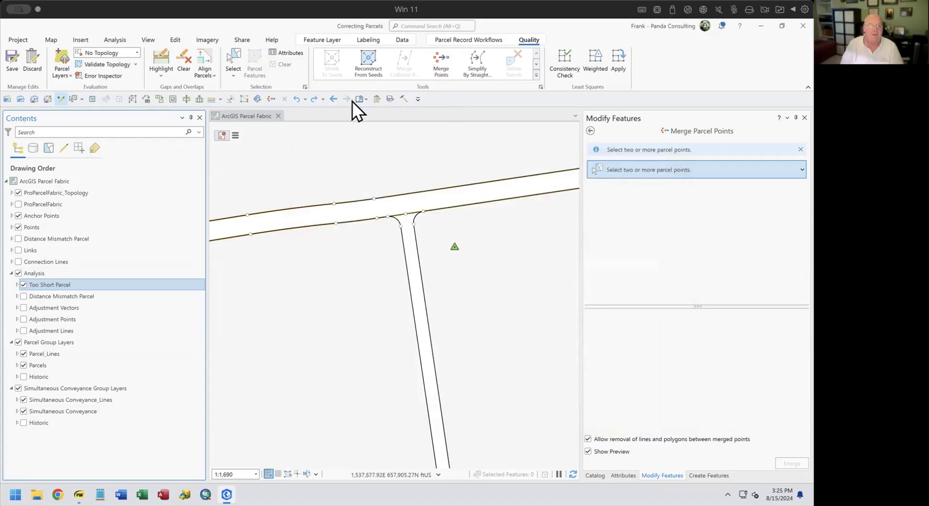
# Jump to the Toos Short 2 bookmark and centre the view on the 0.06 segment.
pyautogui.click(366, 100)
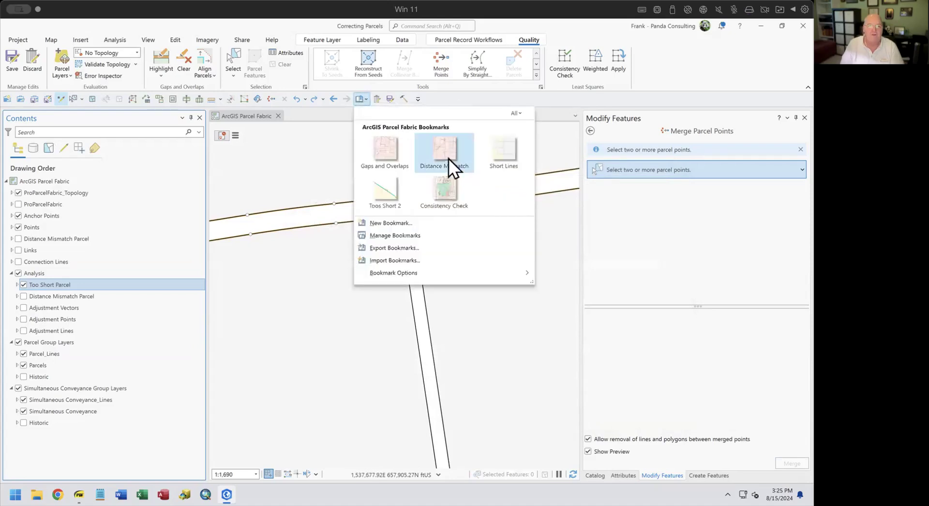
pyautogui.click(394, 190)
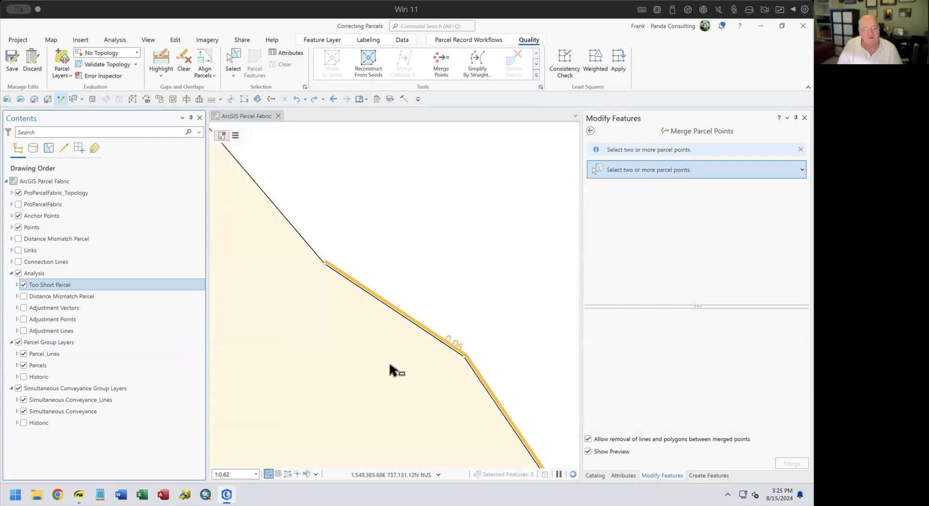
pyautogui.scroll(-3, 388, 370)
pyautogui.moveTo(381, 368); pyautogui.dragTo(336, 325)
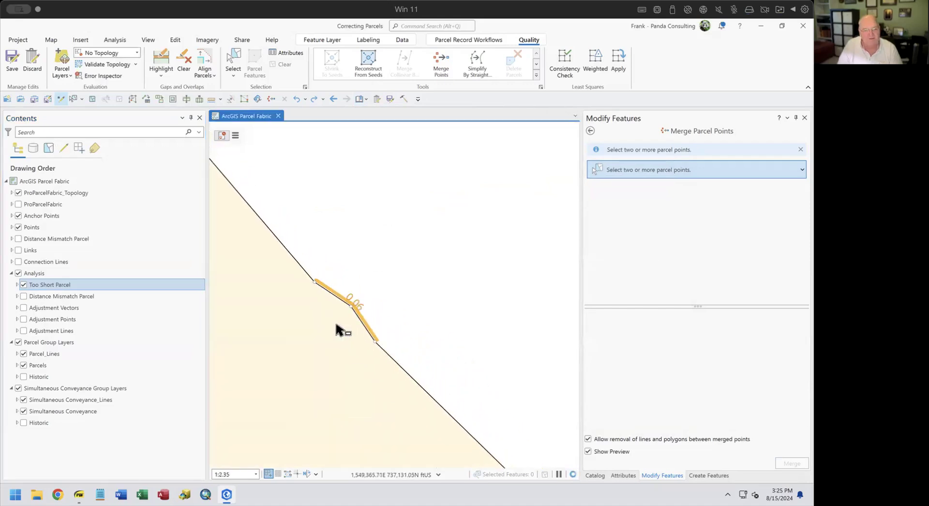
pyautogui.scroll(-2, 337, 329)
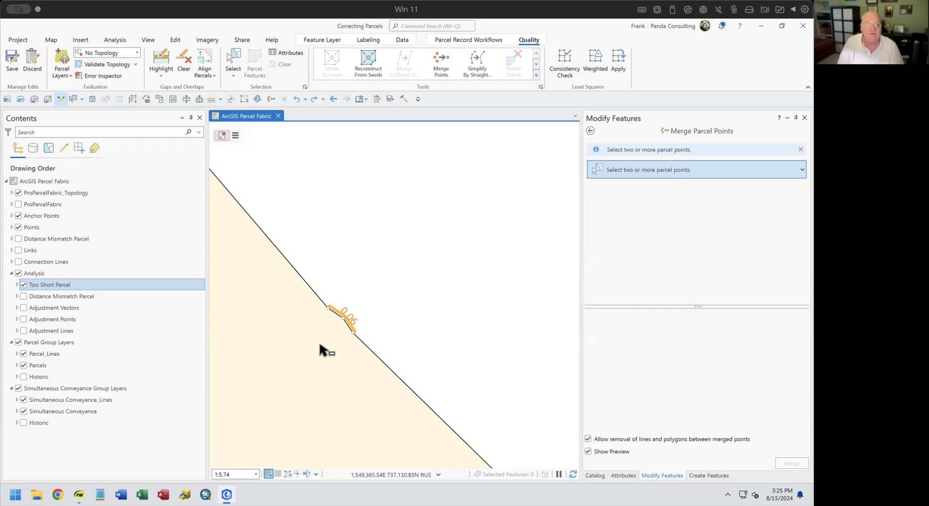
pyautogui.scroll(-3, 321, 350)
pyautogui.scroll(3, 321, 350)
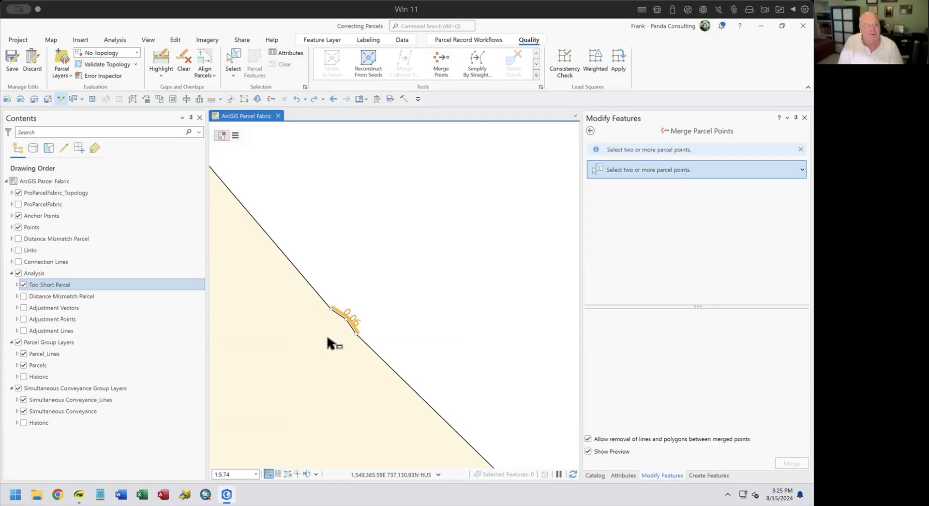
# Merge the three points around the 0.06 segment into one, preserving point 1, then clear the selection.
pyautogui.click(438, 61)
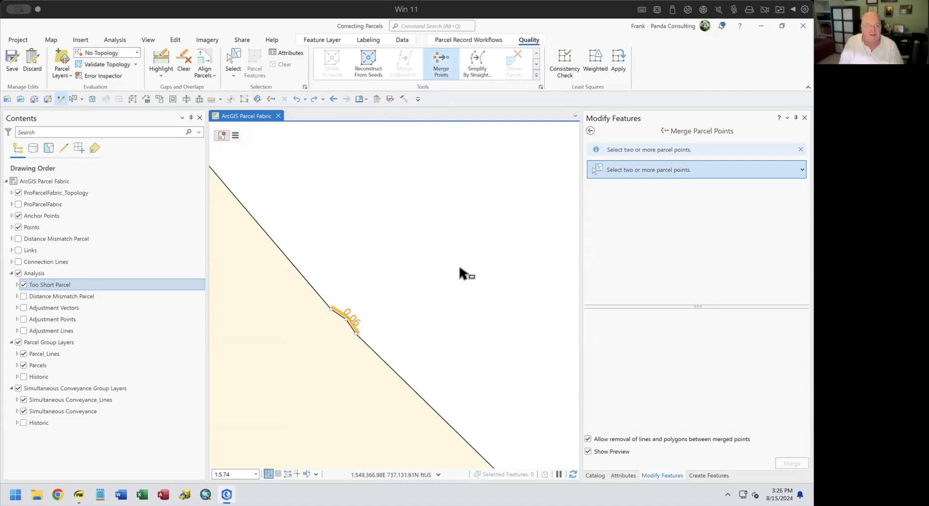
pyautogui.moveTo(311, 293); pyautogui.dragTo(399, 380)
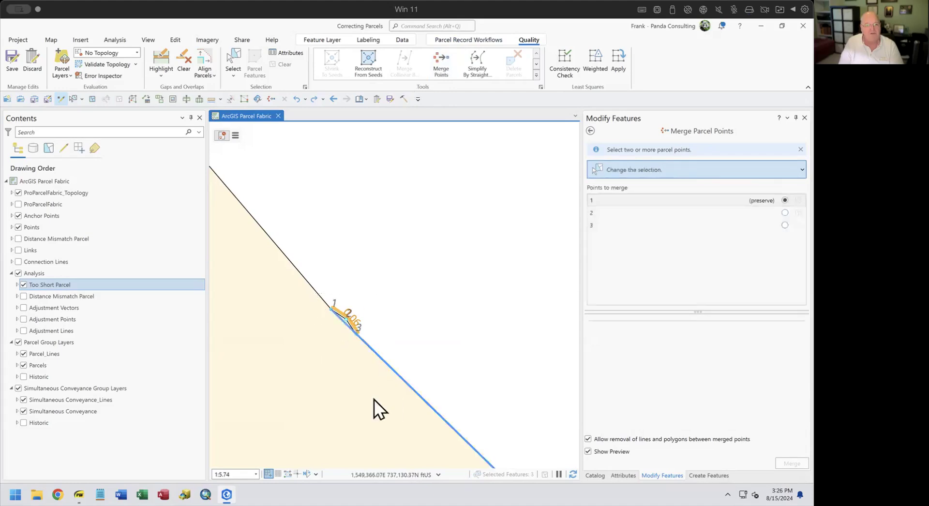
pyautogui.click(594, 212)
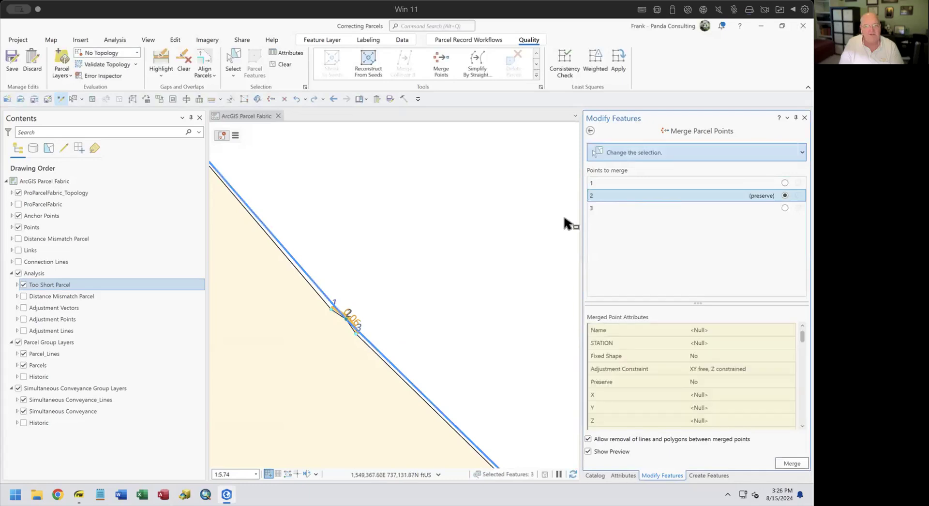
pyautogui.click(591, 208)
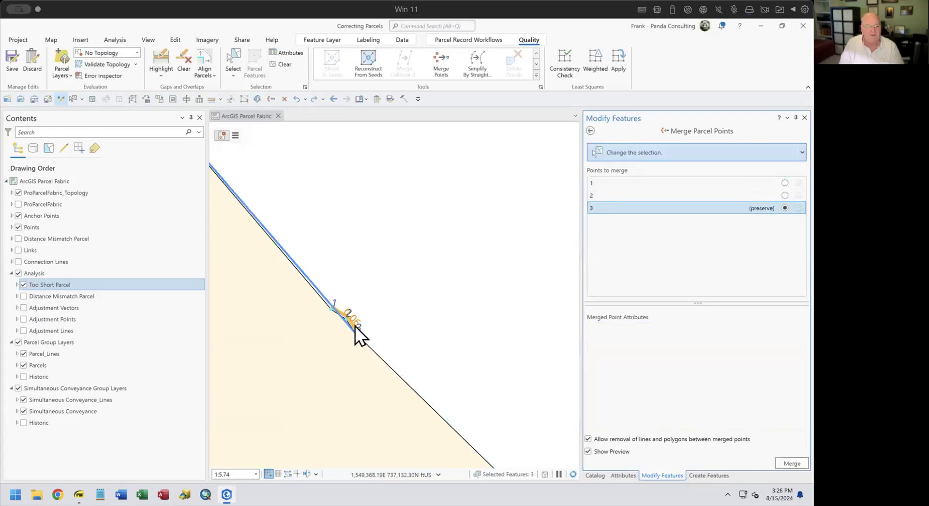
pyautogui.click(593, 183)
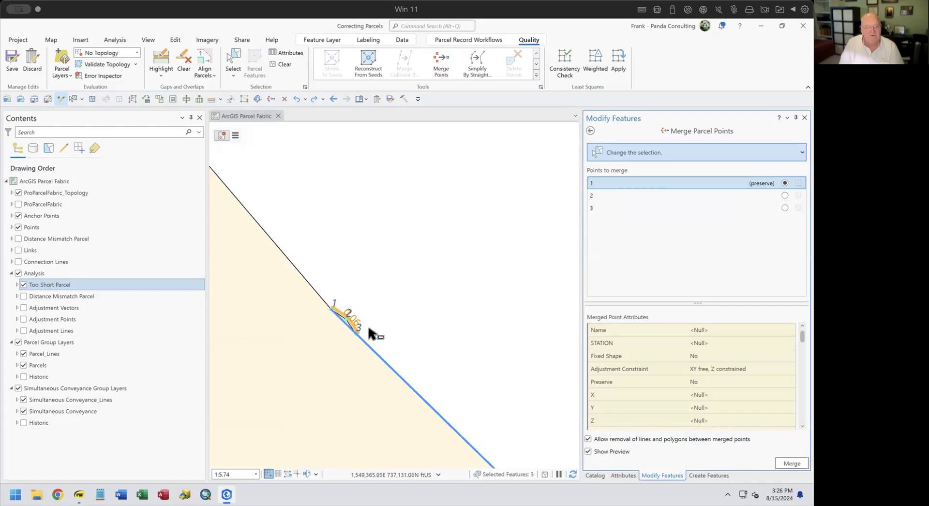
pyautogui.click(792, 463)
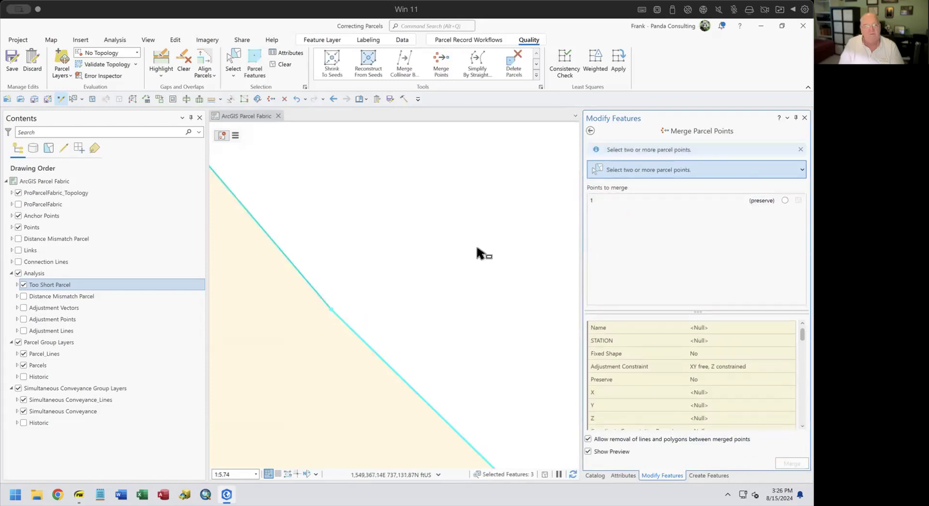
pyautogui.click(283, 63)
pyautogui.scroll(-5, 425, 242)
pyautogui.scroll(-4, 425, 243)
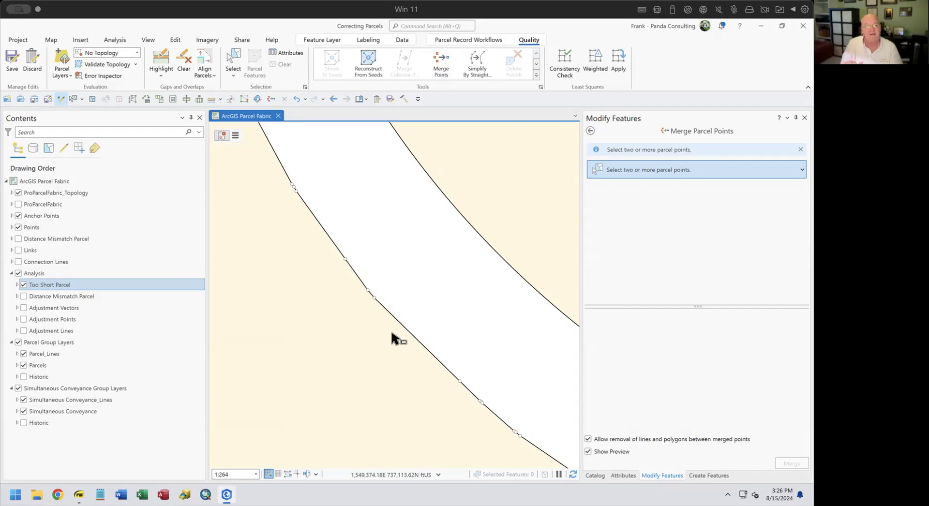
pyautogui.scroll(-2, 397, 334)
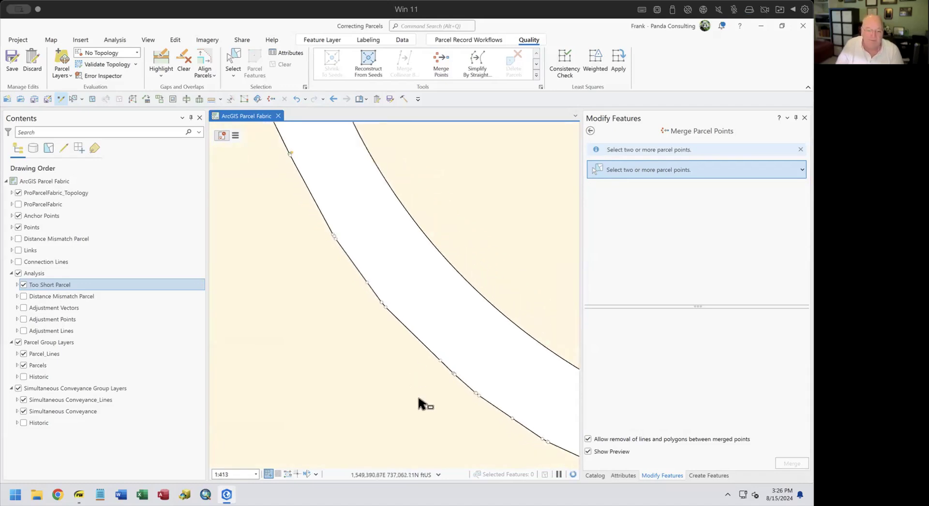
# Move the slide highlight from Line Vertices to the Consistency Check topic.
pyautogui.click(79, 495)
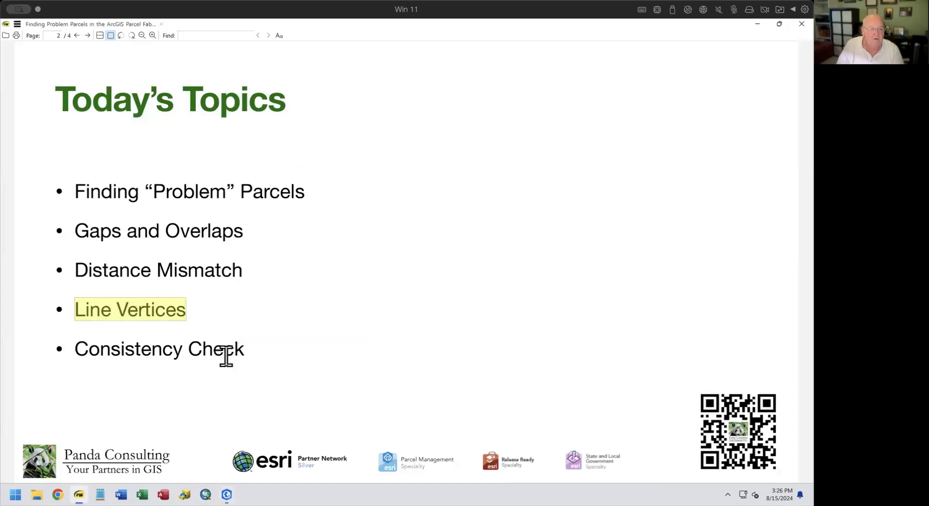
pyautogui.click(256, 345)
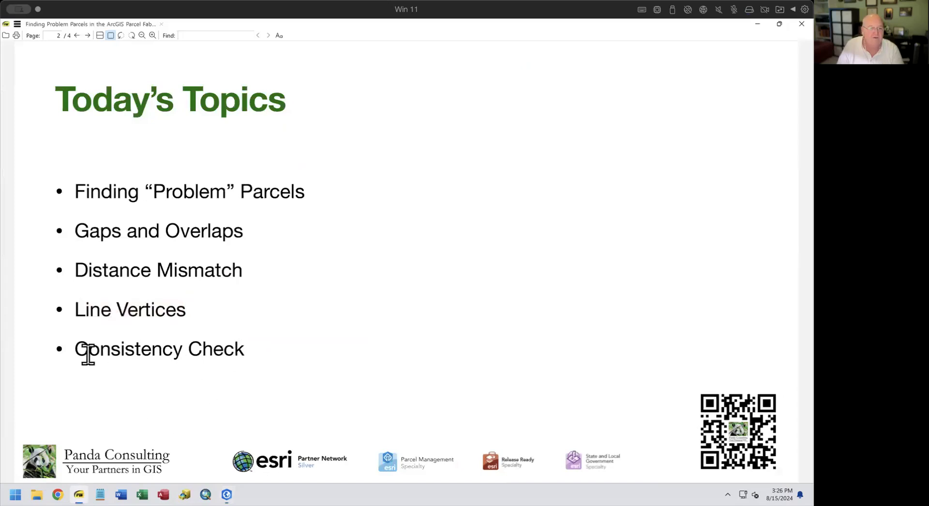
pyautogui.moveTo(74, 349); pyautogui.dragTo(245, 349)
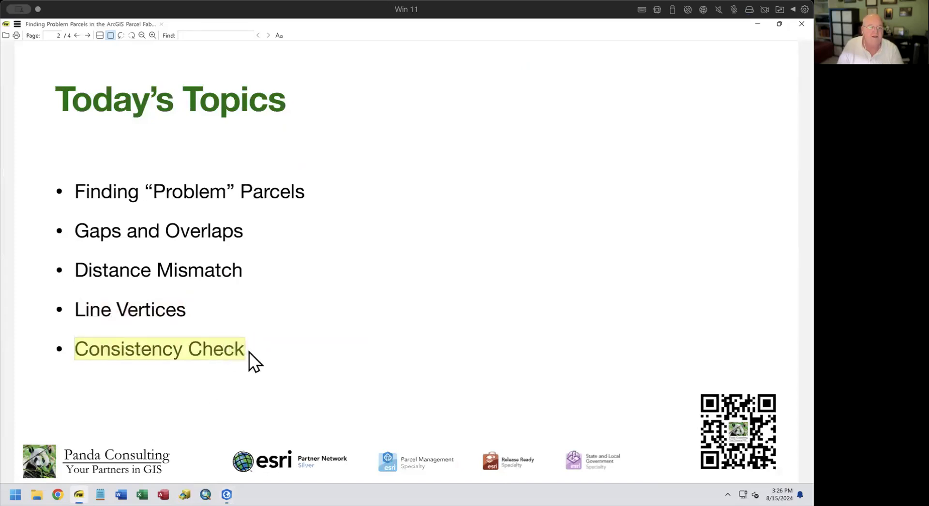
pyautogui.click(227, 494)
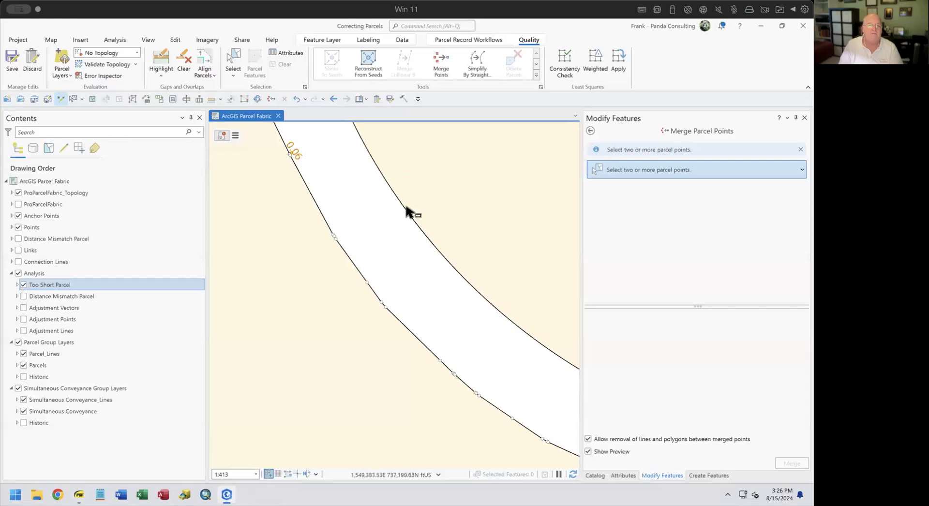
# Zoom to a bookmark, select all features in active record 168511, and list their 503 attributes.
pyautogui.click(365, 101)
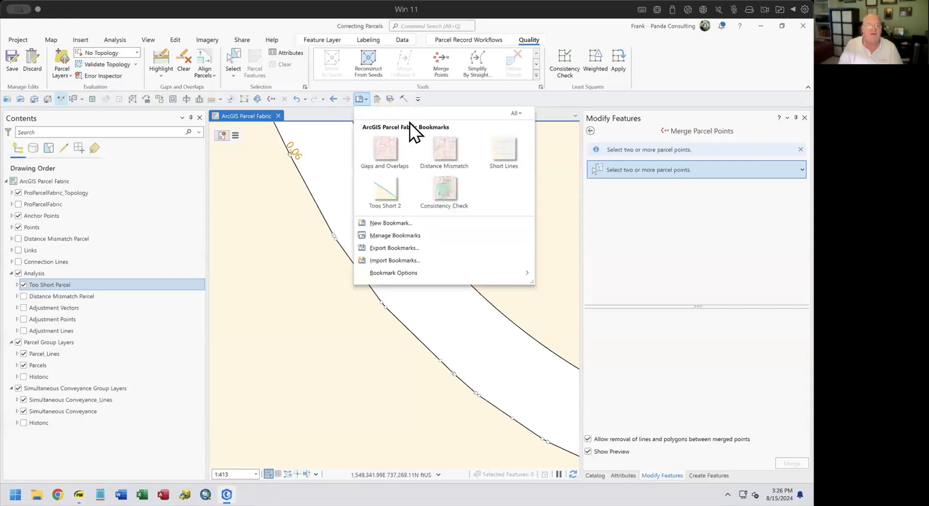
pyautogui.click(440, 194)
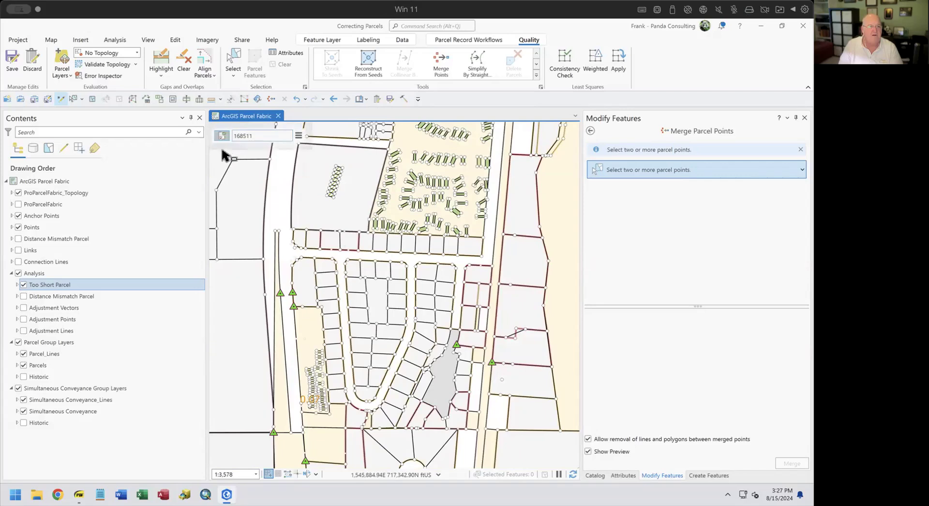
pyautogui.click(298, 136)
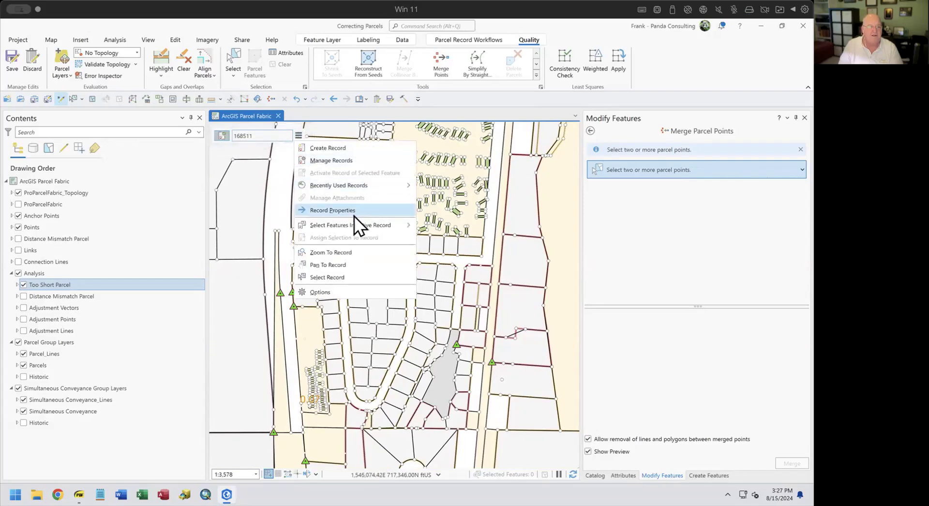
pyautogui.moveTo(350, 228)
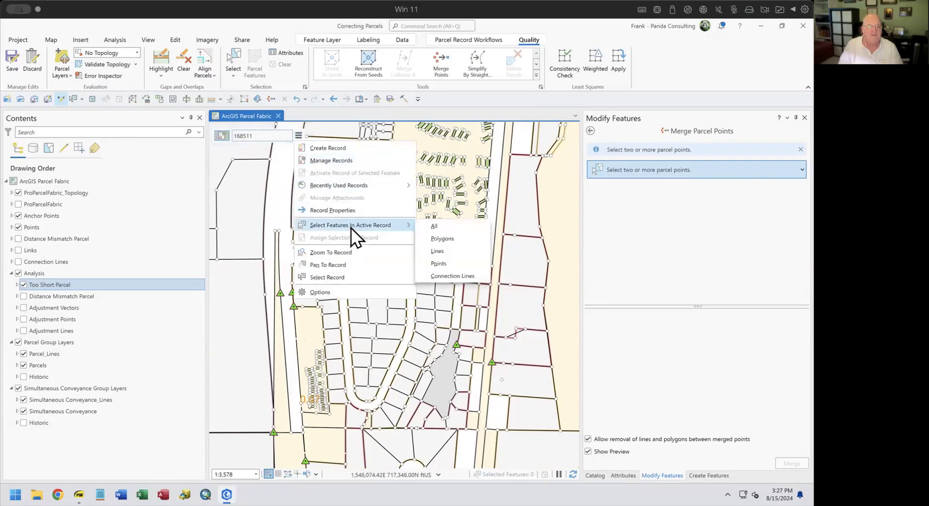
pyautogui.click(460, 228)
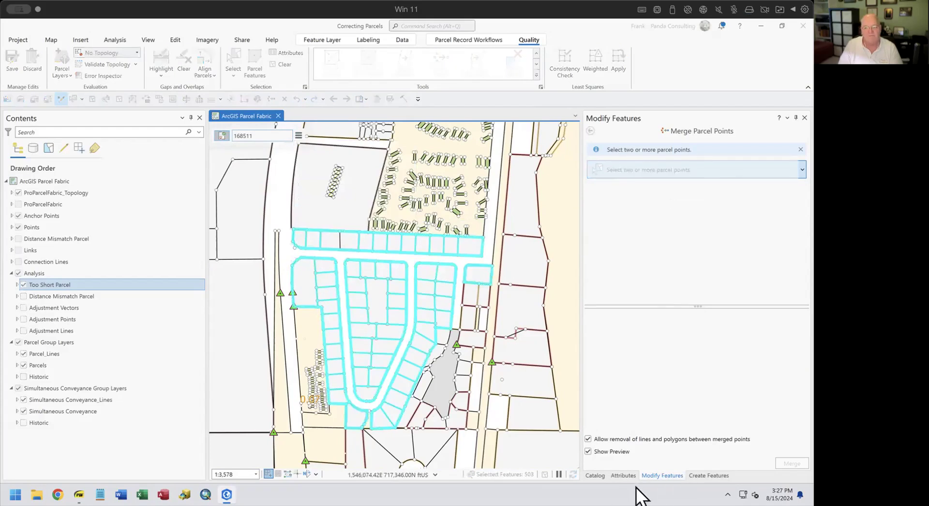
pyautogui.click(624, 475)
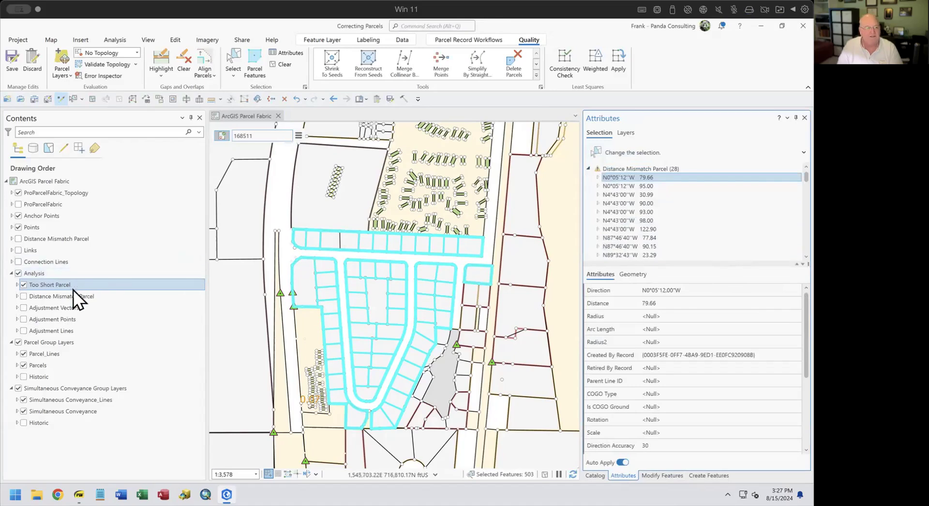
# Turn off the Analysis layers, show Connection Lines, and drop Distance Mismatch Parcel features from the selection.
pyautogui.click(23, 285)
pyautogui.click(19, 274)
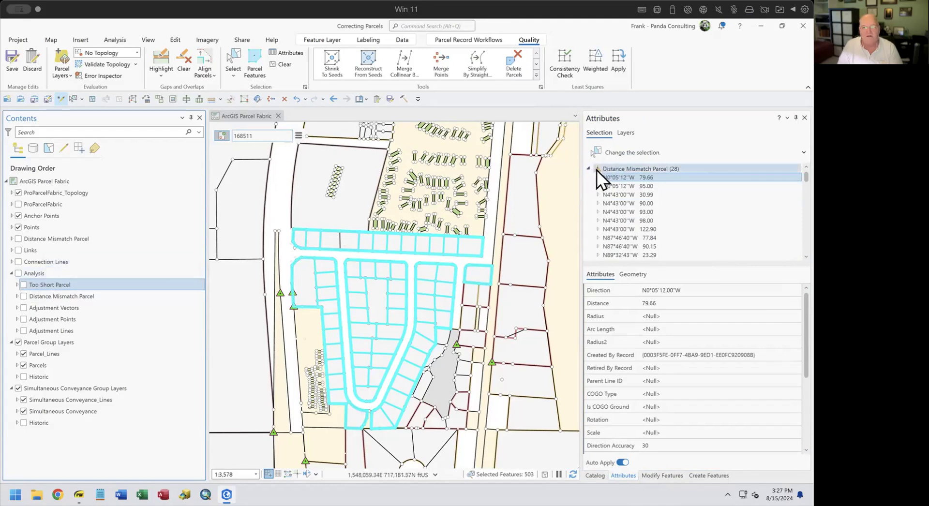
pyautogui.rightClick(626, 171)
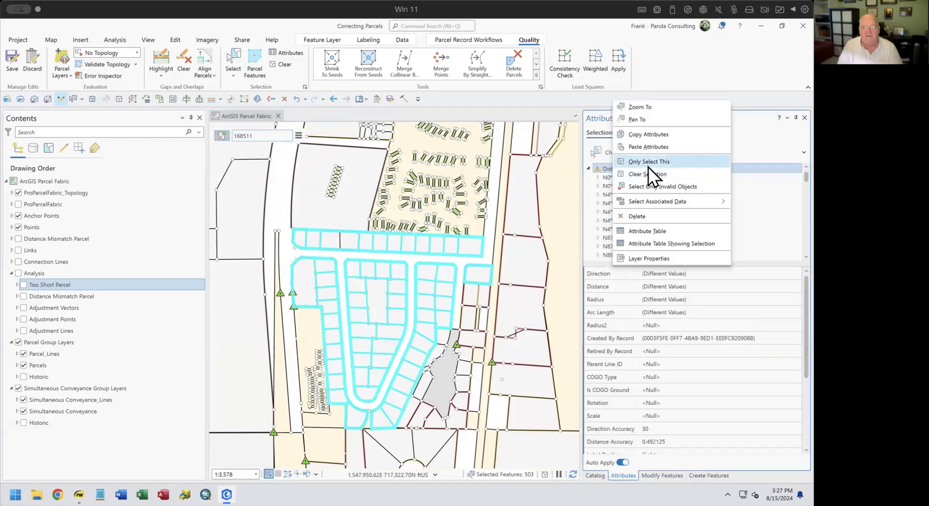
pyautogui.click(649, 172)
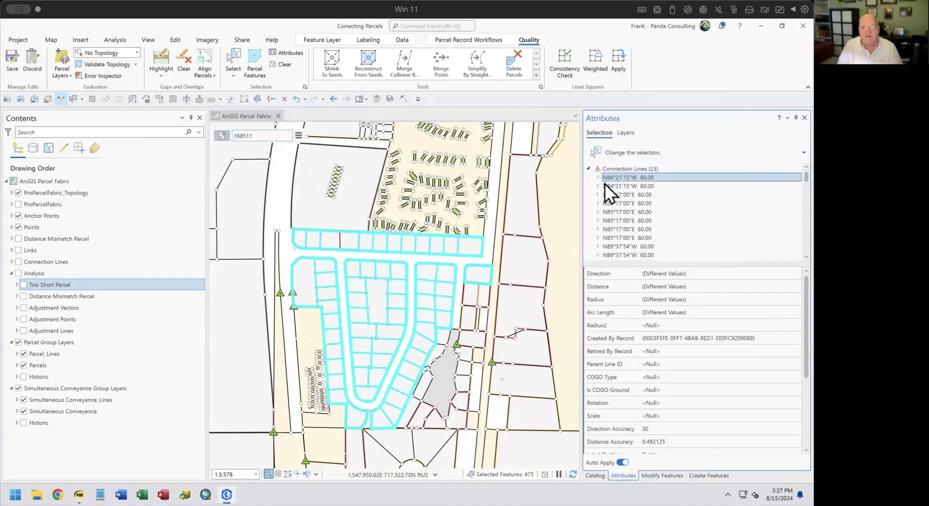
pyautogui.click(18, 263)
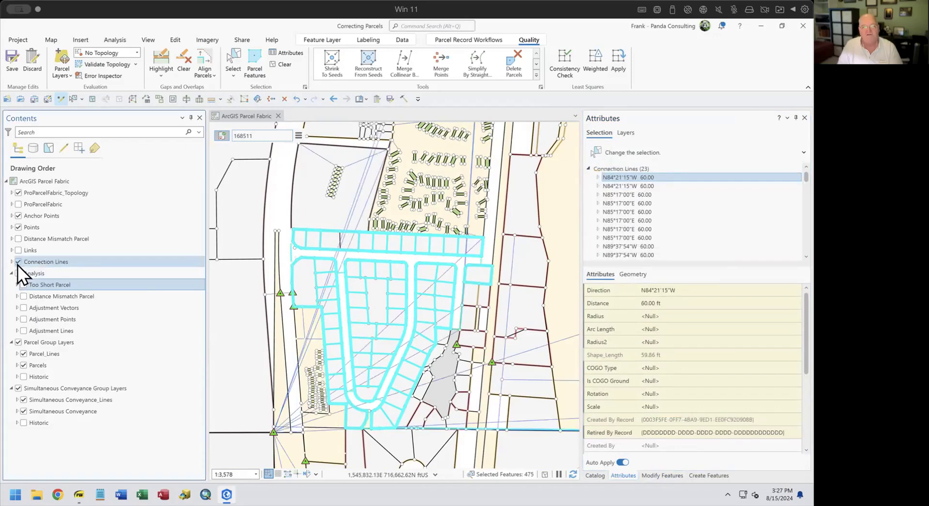
pyautogui.click(588, 168)
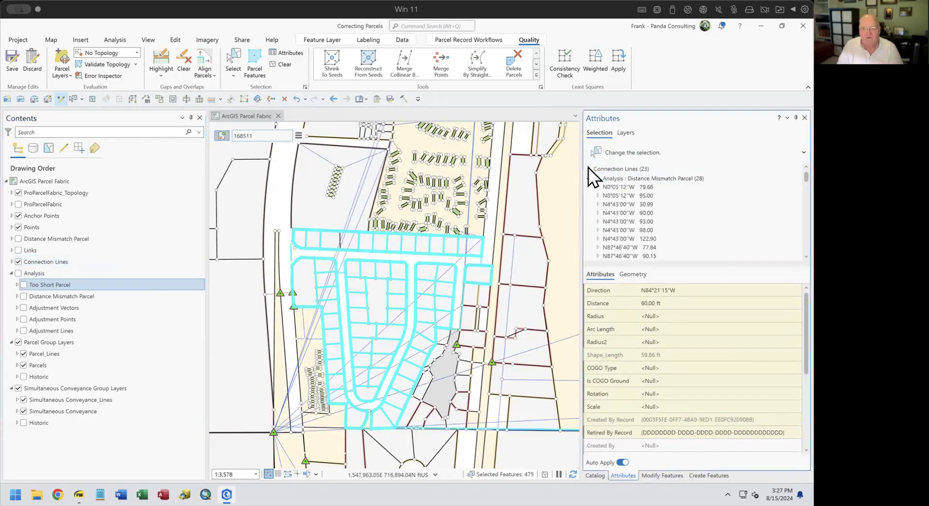
pyautogui.moveTo(610, 178)
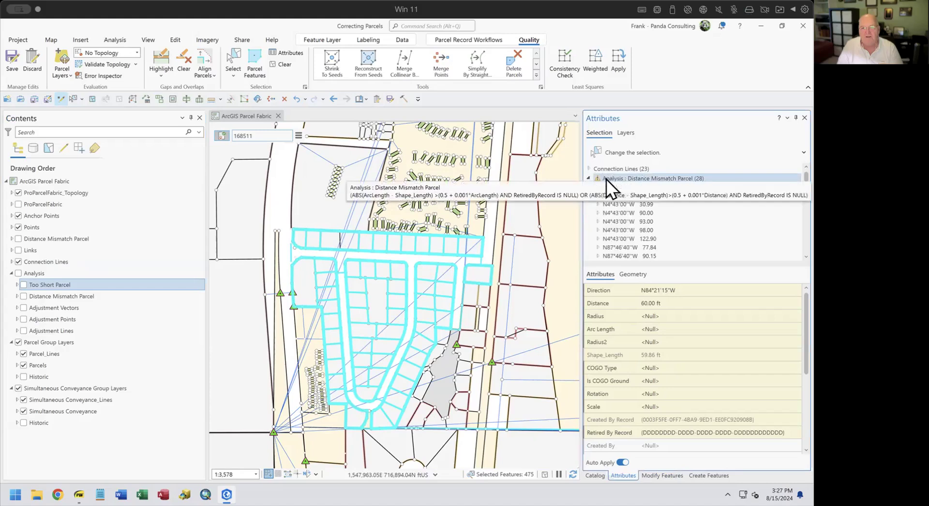
pyautogui.rightClick(605, 179)
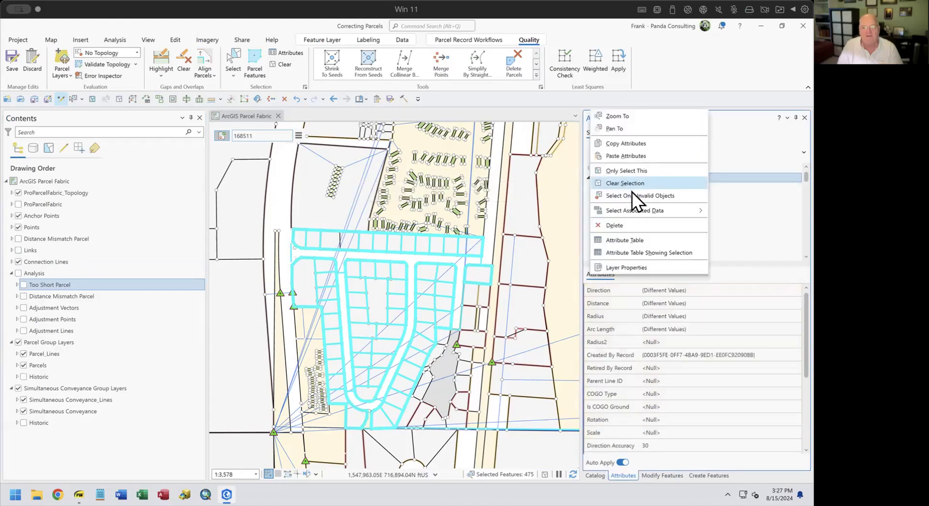
pyautogui.click(633, 183)
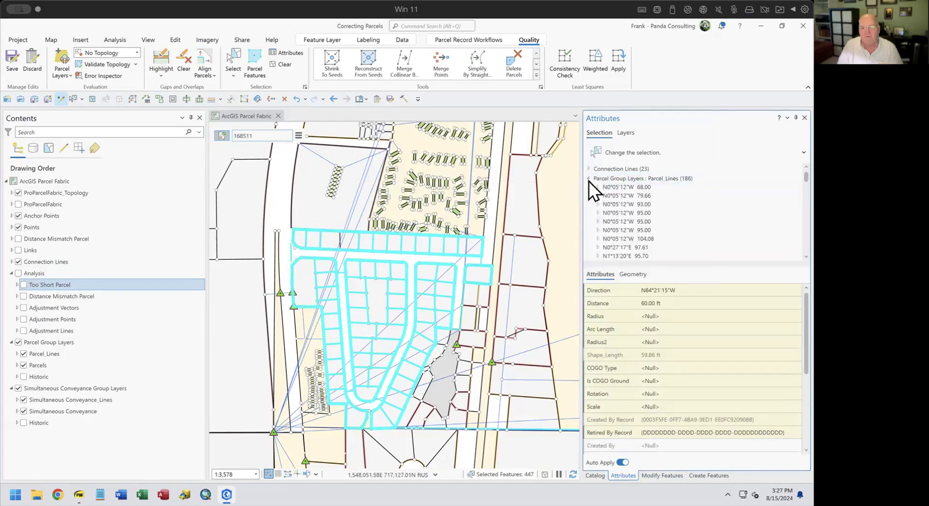
# Show the Historic parcels and collapse the selection groups, leaving 447 selected features.
pyautogui.click(588, 179)
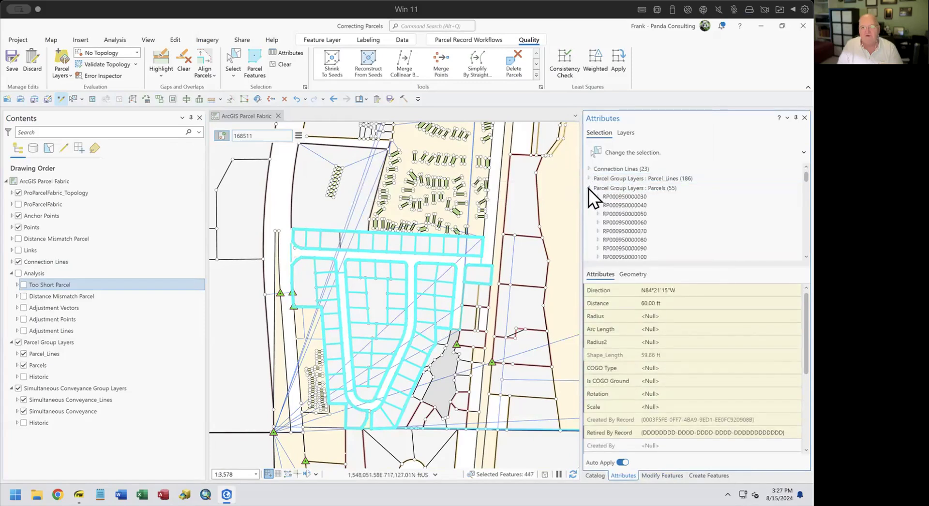
pyautogui.click(589, 189)
pyautogui.click(589, 197)
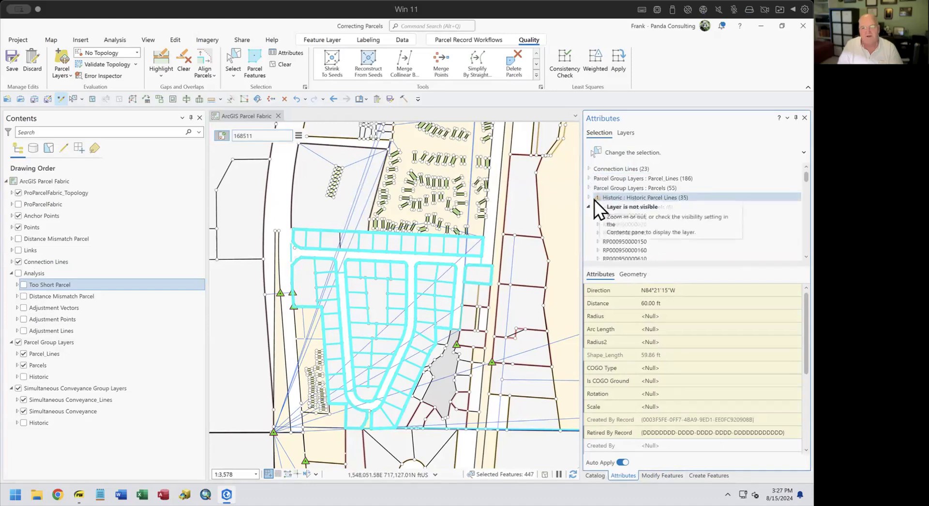
pyautogui.click(23, 376)
pyautogui.click(589, 207)
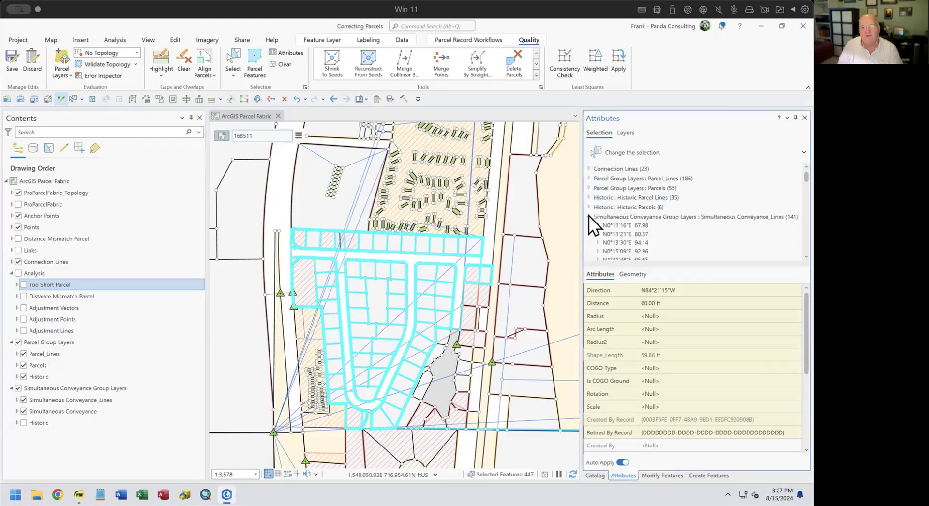
pyautogui.click(588, 217)
pyautogui.click(588, 226)
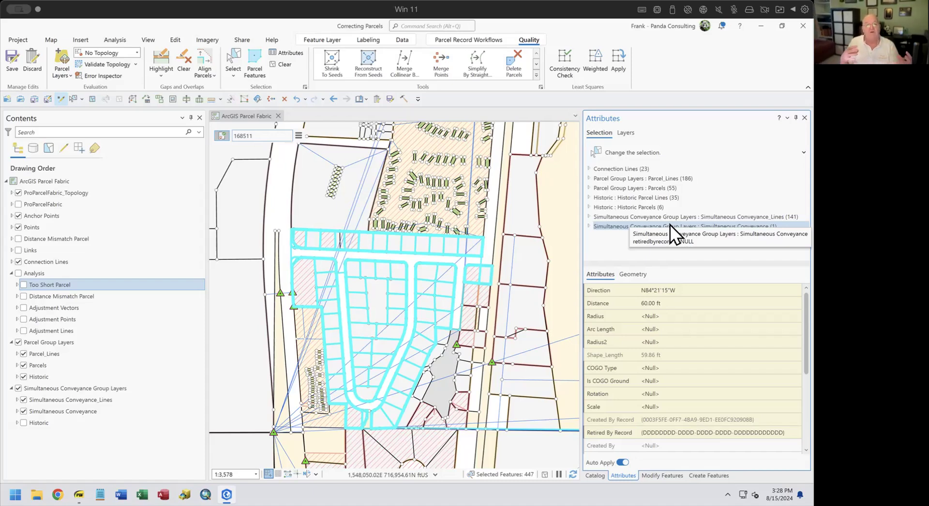
# Save pending edits and set the consistency check convergence tolerance to 15 International Feet.
pyautogui.click(563, 64)
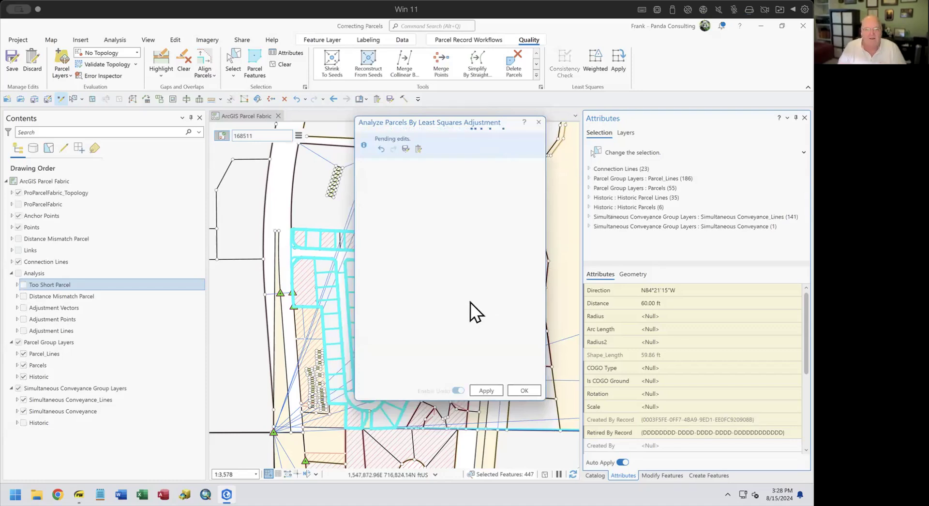
pyautogui.click(405, 148)
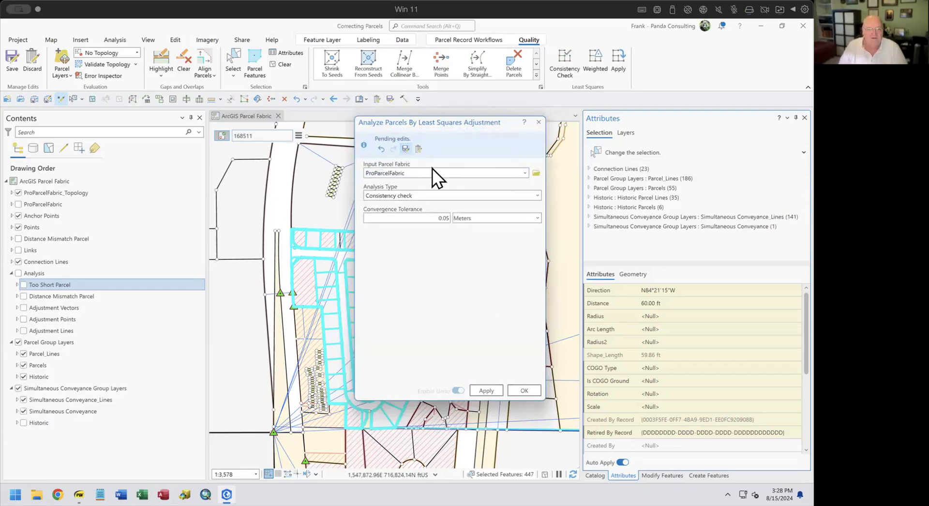
pyautogui.click(428, 216)
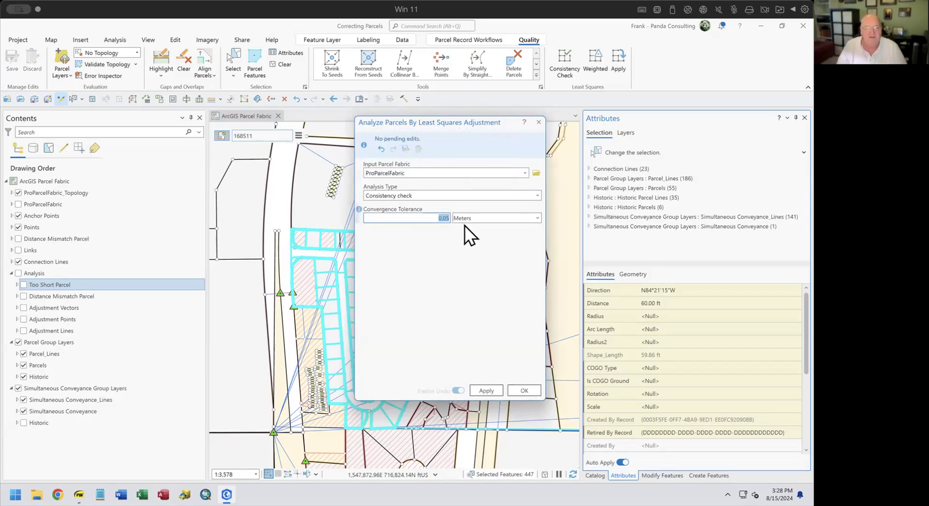
pyautogui.click(536, 219)
pyautogui.click(405, 266)
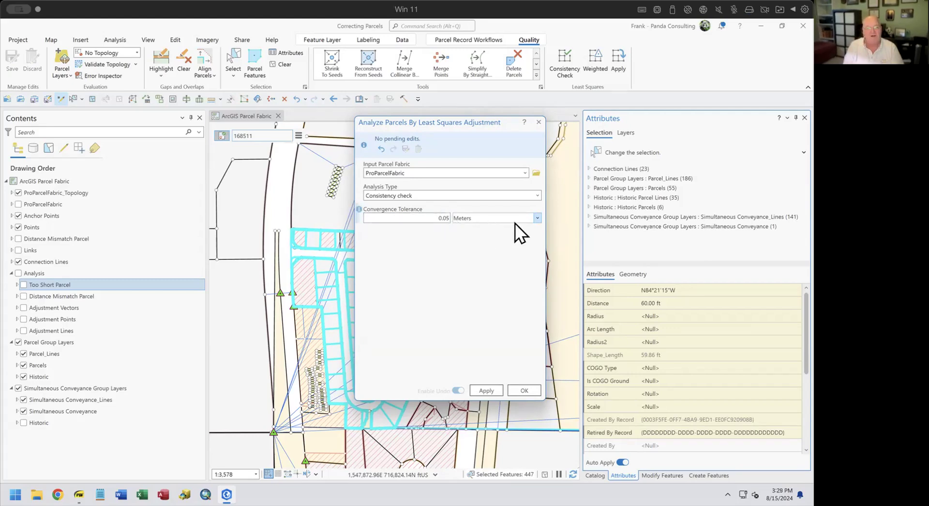
pyautogui.click(538, 219)
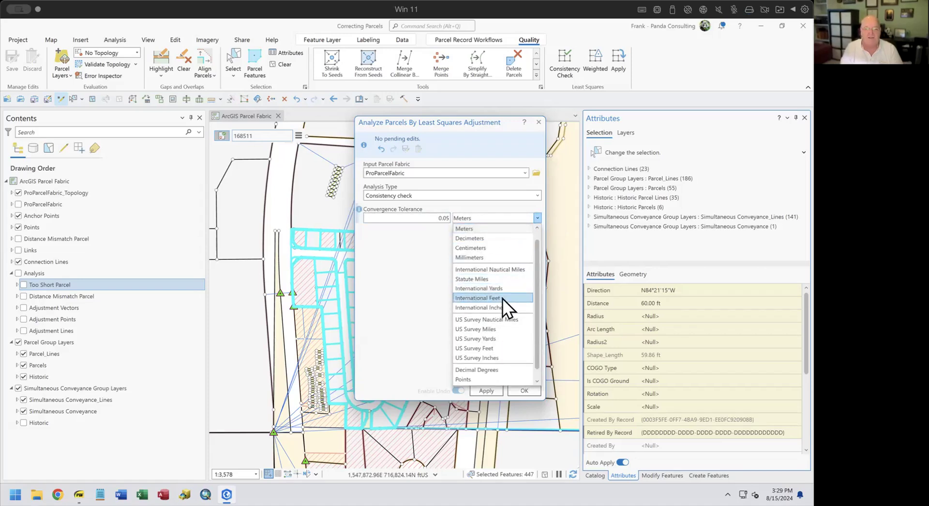
pyautogui.click(502, 298)
pyautogui.doubleClick(440, 218)
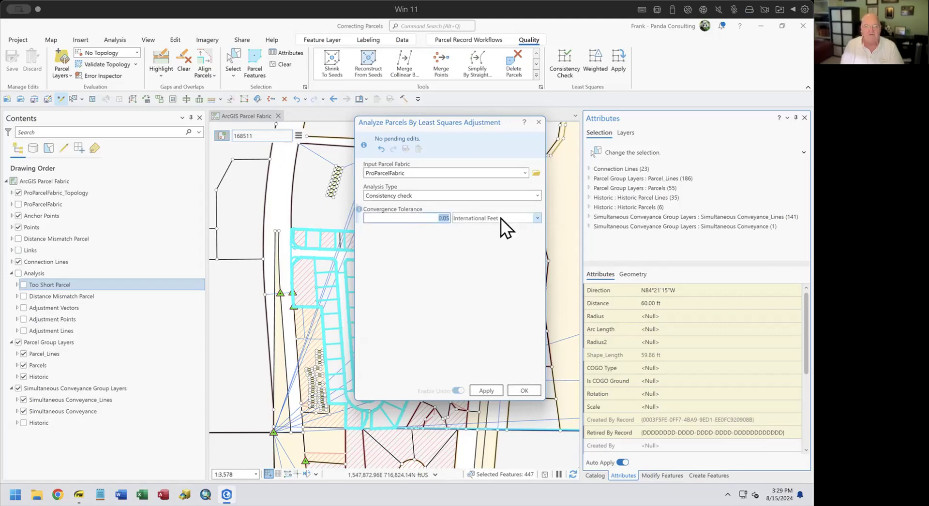
pyautogui.write('15')
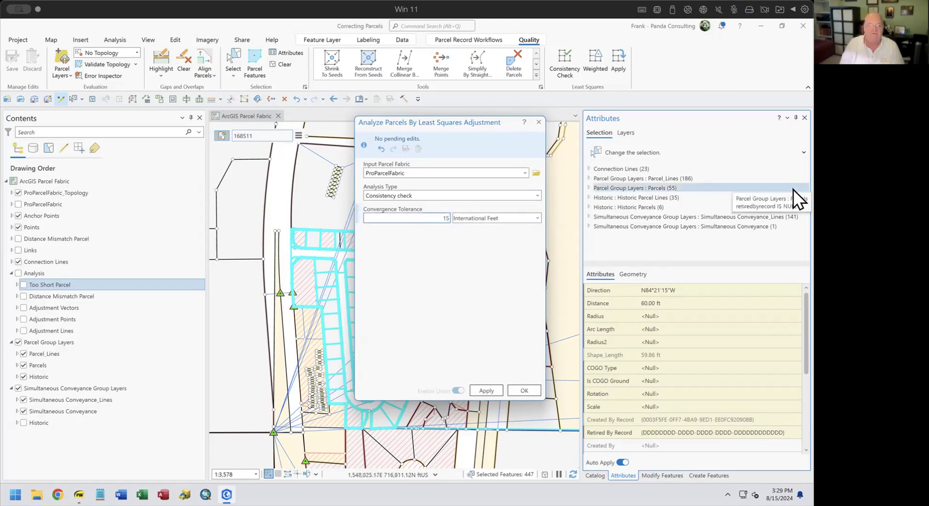
# Run the consistency check, review the converged result (standard error 18.799), and close the summary.
pyautogui.click(484, 389)
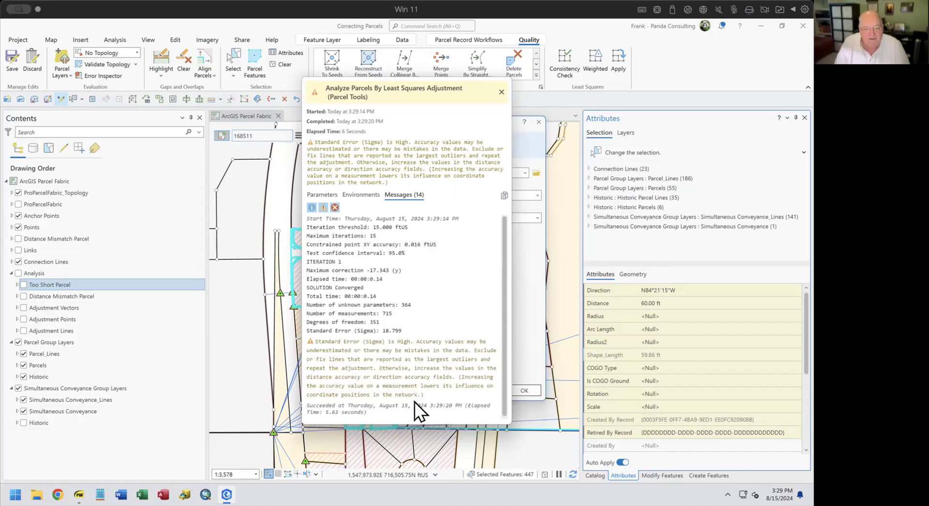
pyautogui.scroll(-1, 457, 394)
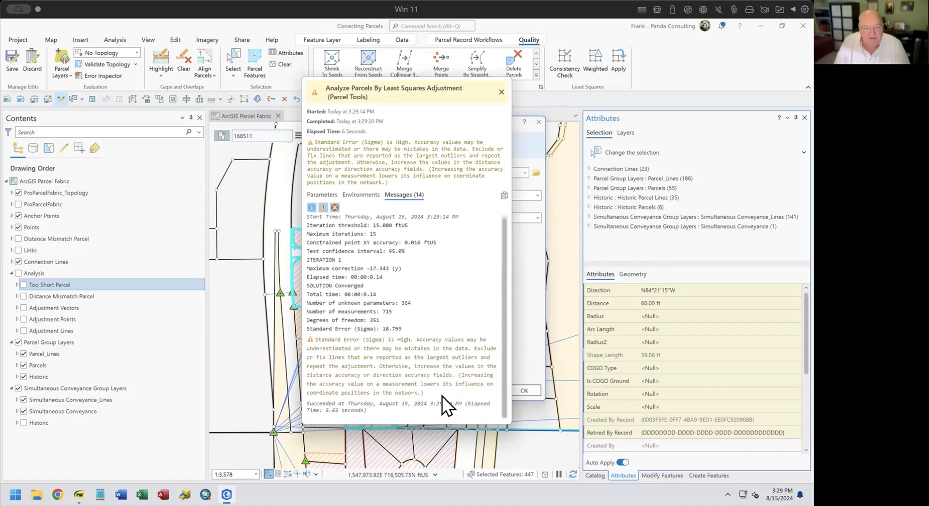
pyautogui.click(501, 92)
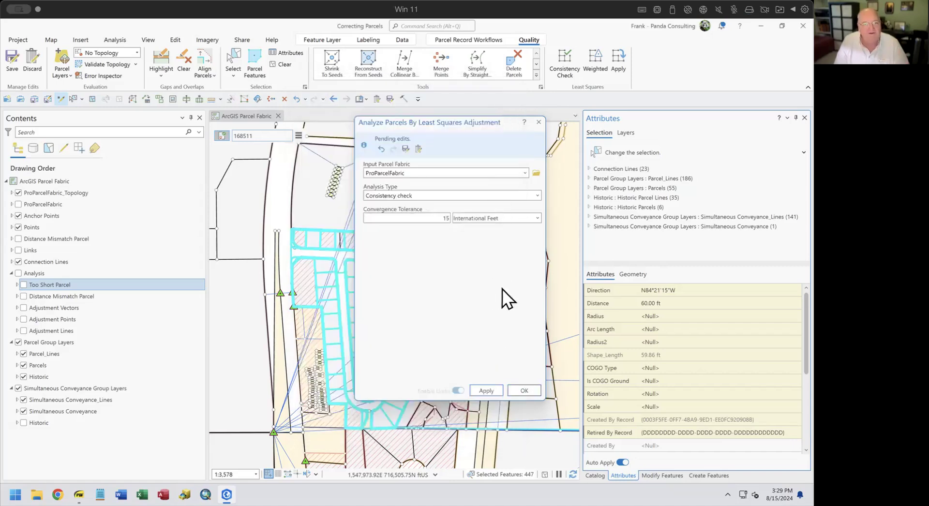
# Close the adjustment tool and turn on the Analysis group with its Adjustment Vectors layer.
pyautogui.click(538, 122)
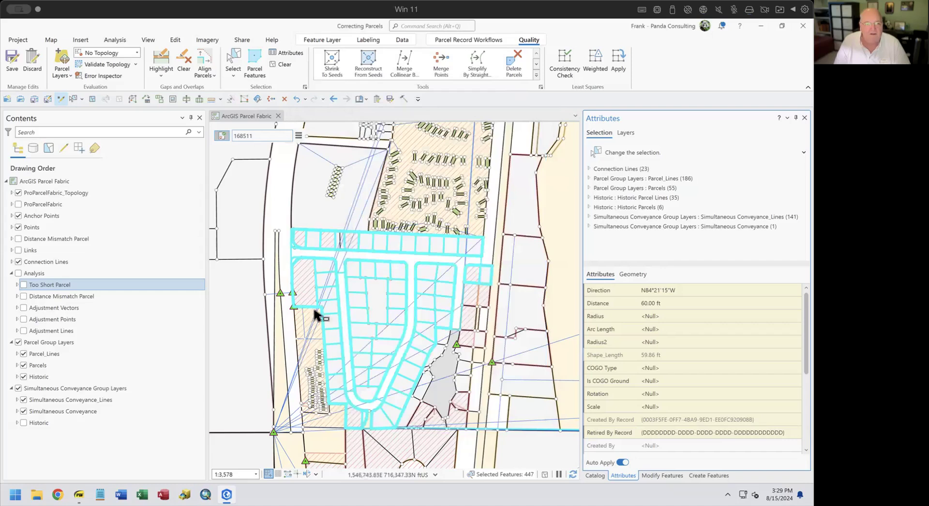
pyautogui.click(37, 282)
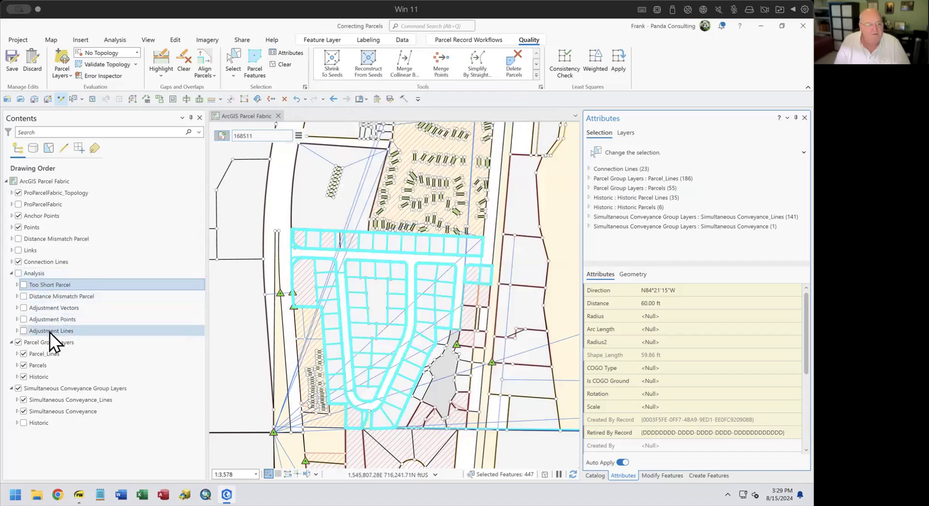
pyautogui.click(19, 274)
pyautogui.click(24, 310)
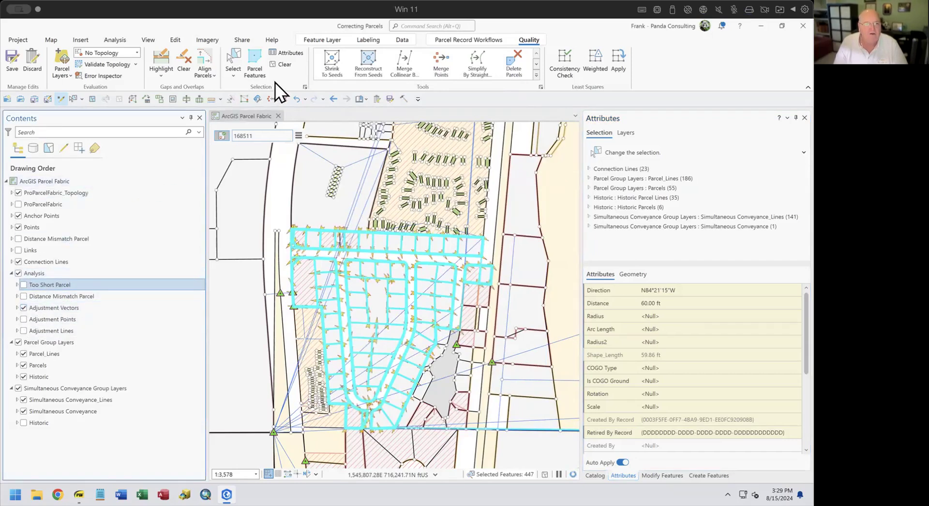
# Clear the parcel selection so the adjustment vectors show across the parcels.
pyautogui.click(280, 65)
pyautogui.scroll(3, 394, 261)
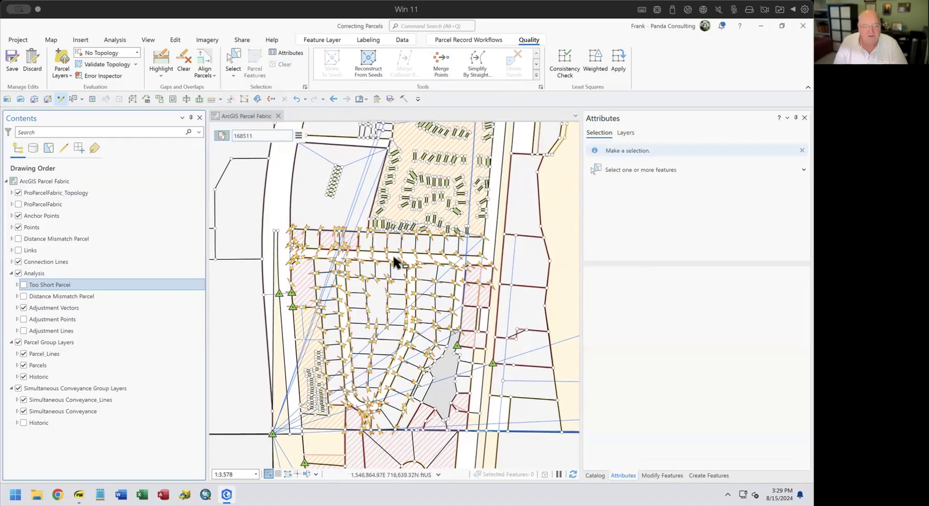
pyautogui.scroll(3, 395, 261)
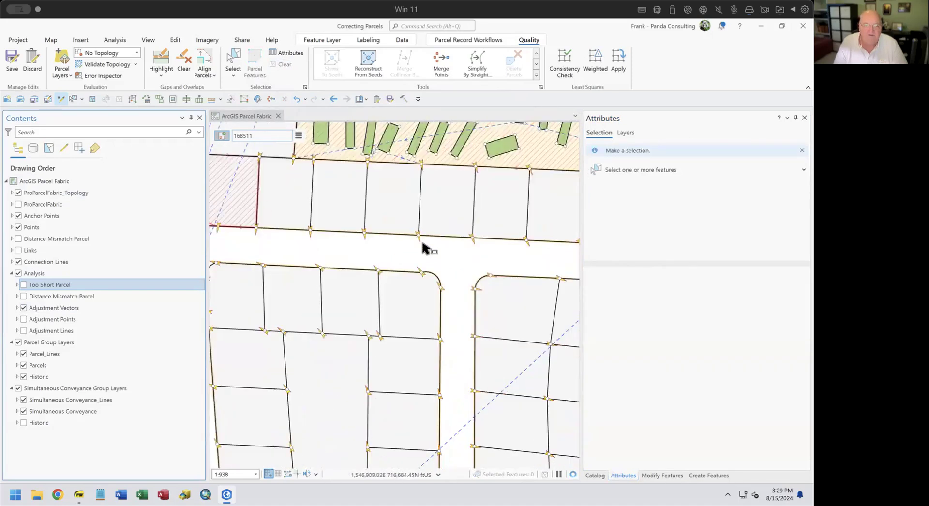
pyautogui.scroll(-2, 424, 249)
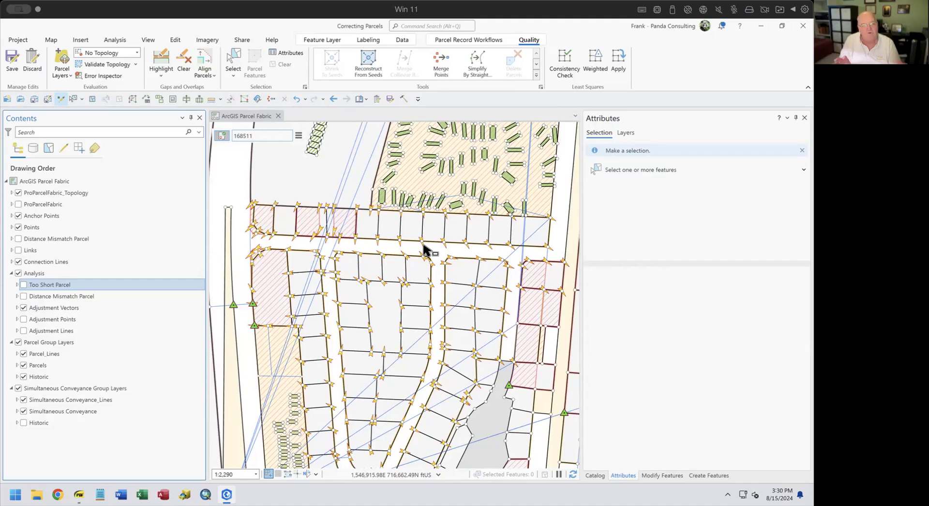
pyautogui.click(24, 333)
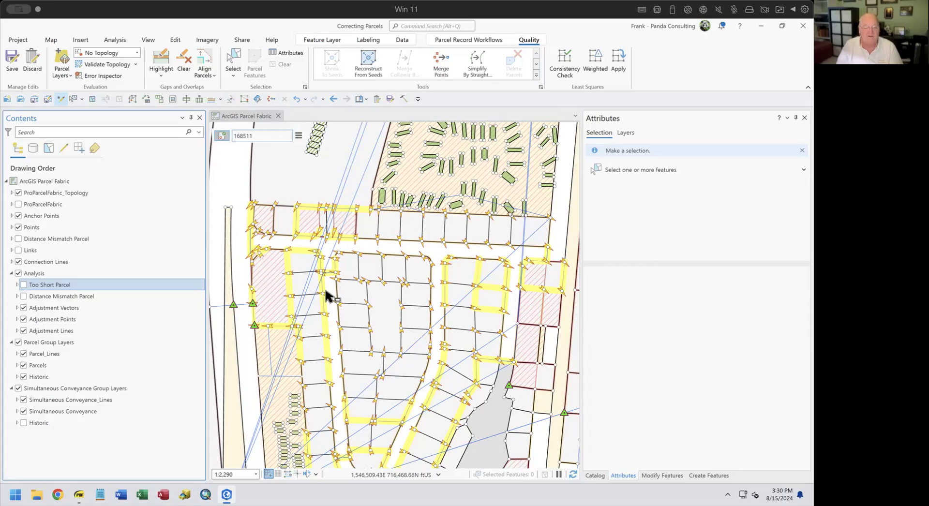
pyautogui.scroll(10, 442, 359)
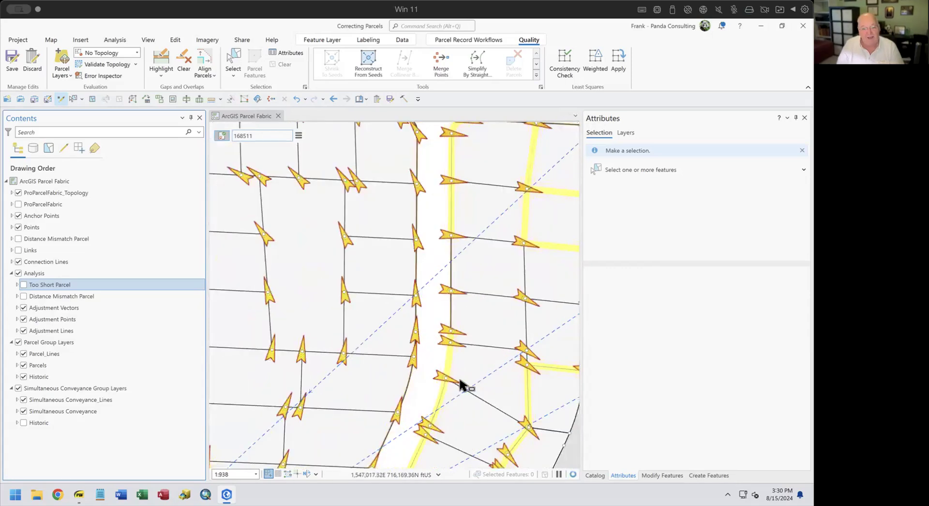
pyautogui.scroll(5, 421, 256)
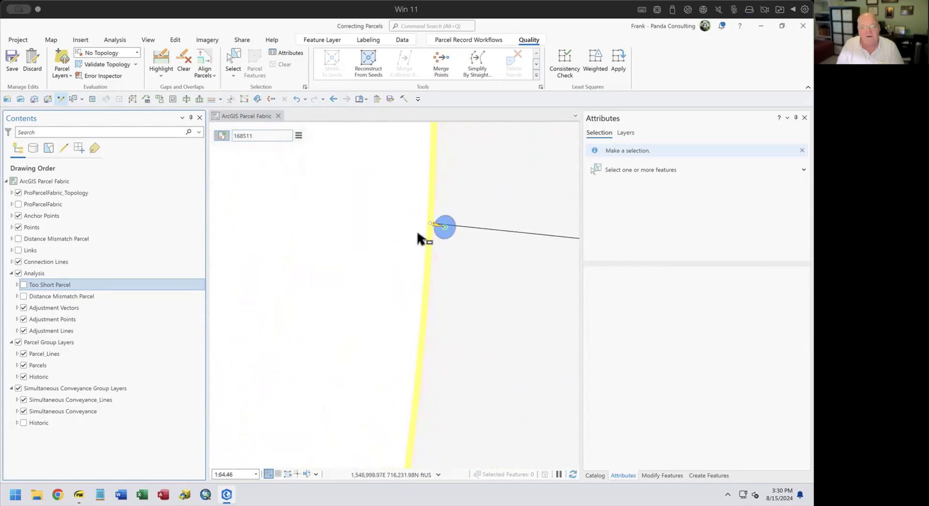
pyautogui.scroll(-2, 428, 251)
pyautogui.scroll(-1, 428, 251)
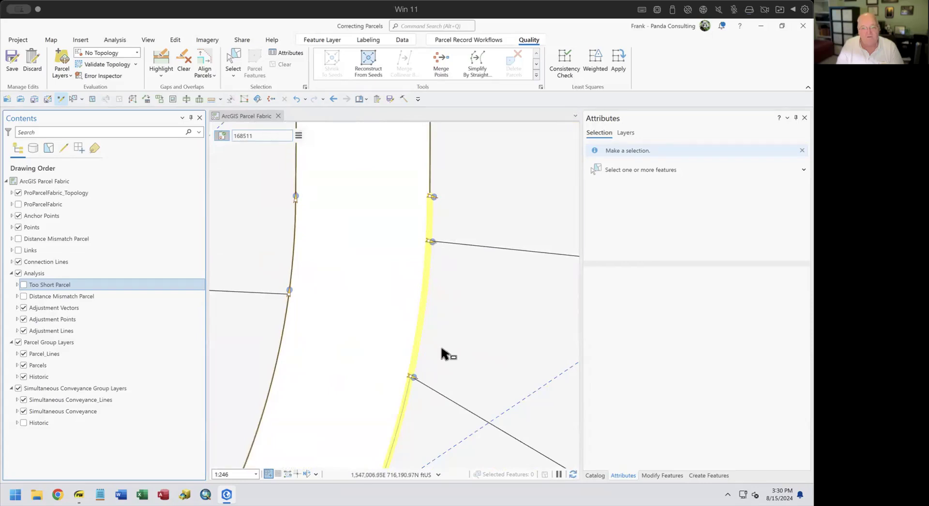
pyautogui.scroll(-2, 421, 380)
pyautogui.moveTo(455, 392); pyautogui.dragTo(346, 307)
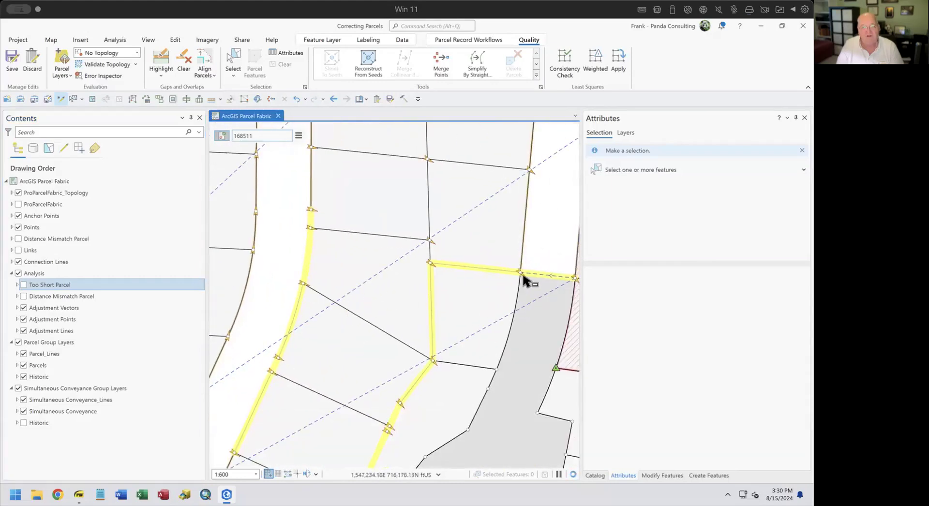
pyautogui.scroll(2, 526, 276)
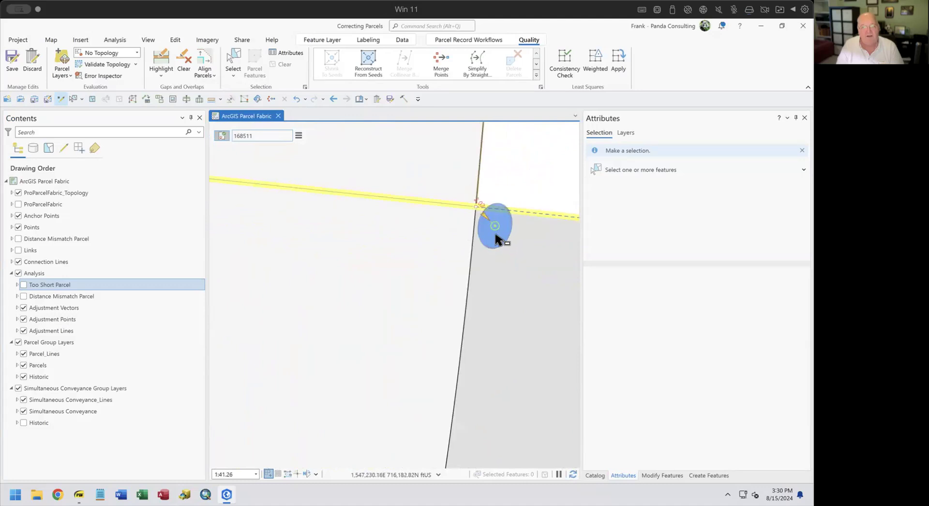
pyautogui.scroll(-2, 505, 244)
pyautogui.scroll(-3, 505, 244)
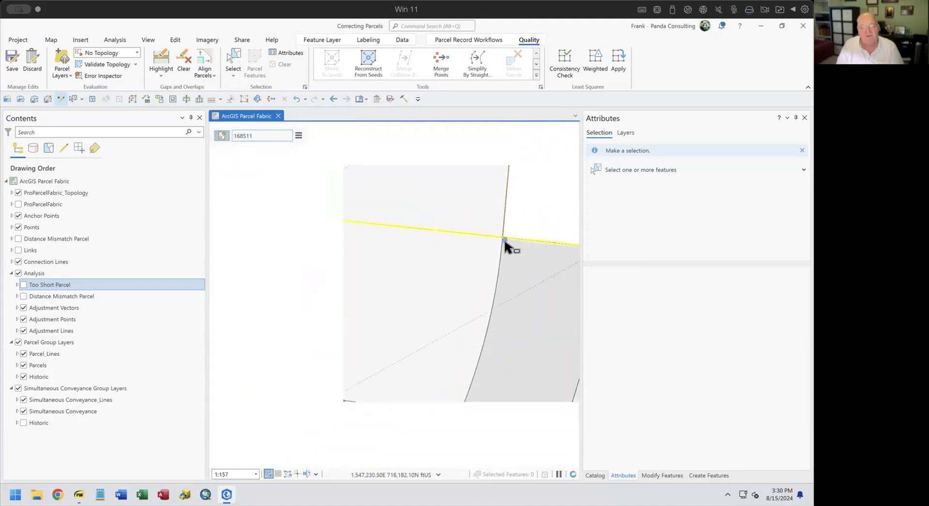
pyautogui.scroll(-2, 513, 294)
pyautogui.moveTo(484, 293); pyautogui.dragTo(401, 255)
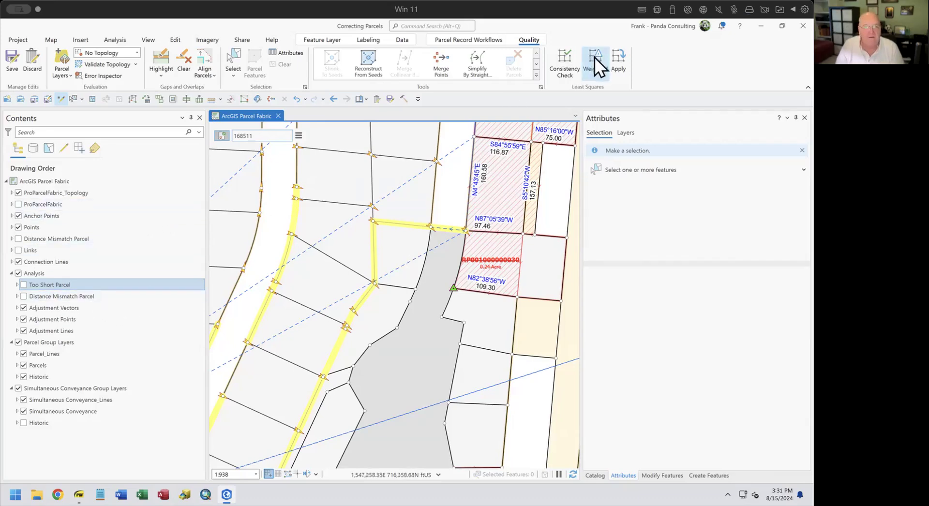
# Apply the least-squares adjustment with movement tolerance 15 International Feet, then close the results and tool.
pyautogui.click(616, 60)
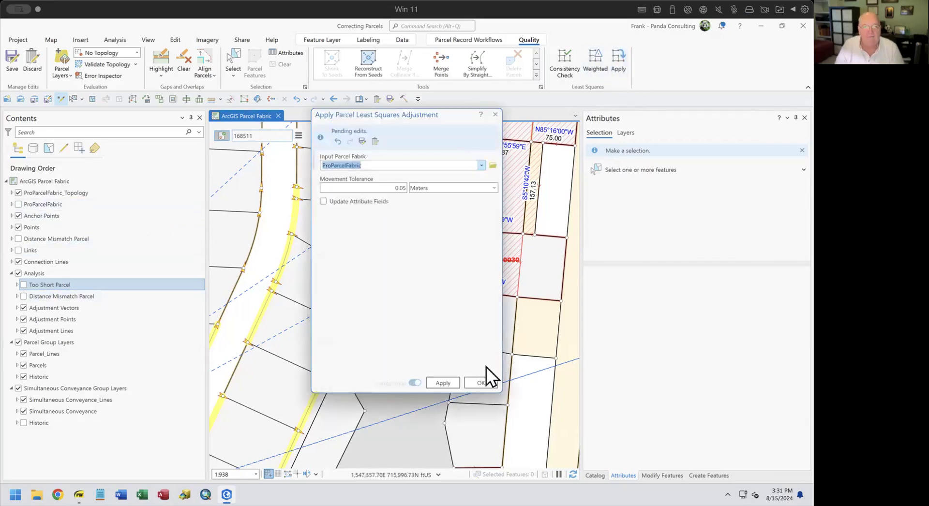
pyautogui.doubleClick(393, 187)
pyautogui.write('15')
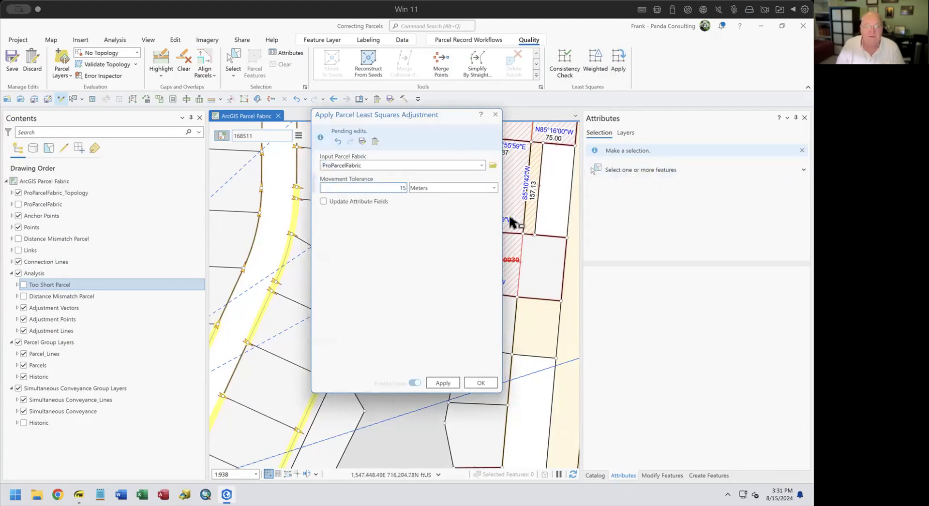
pyautogui.click(493, 187)
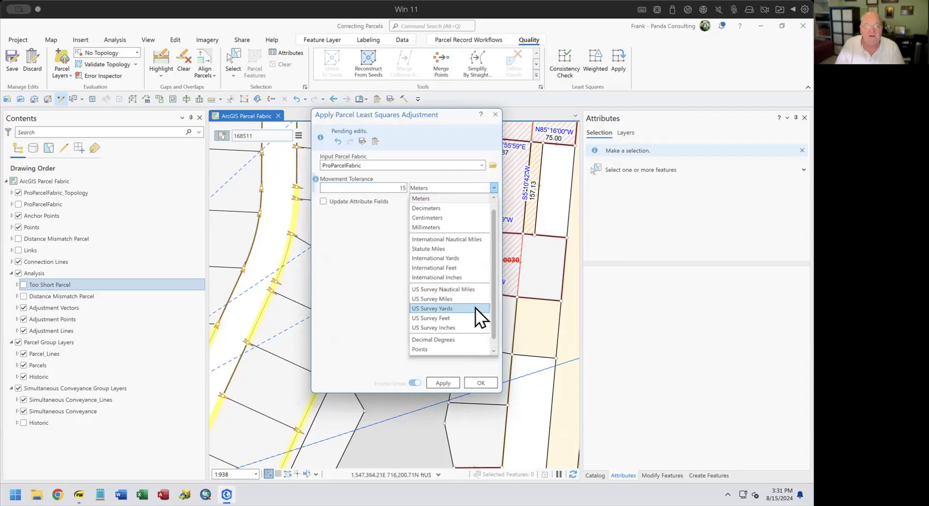
pyautogui.click(455, 267)
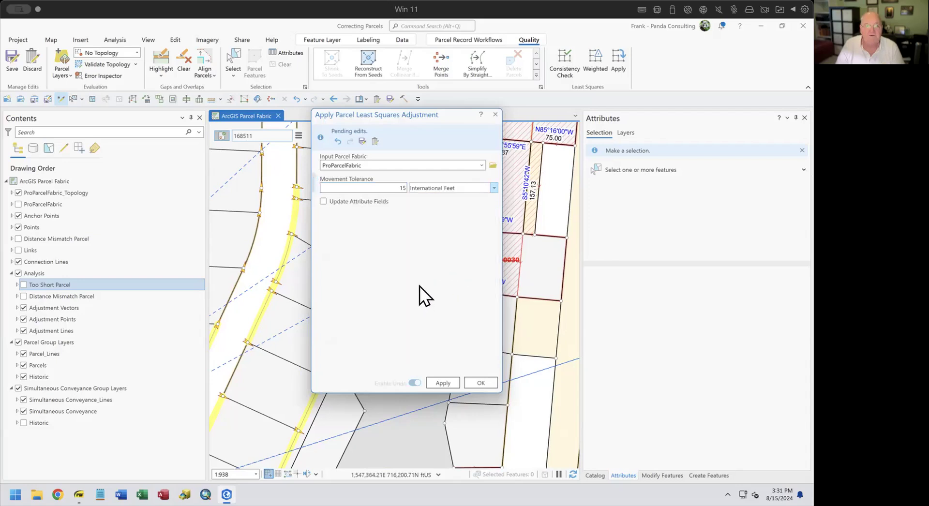
pyautogui.click(438, 380)
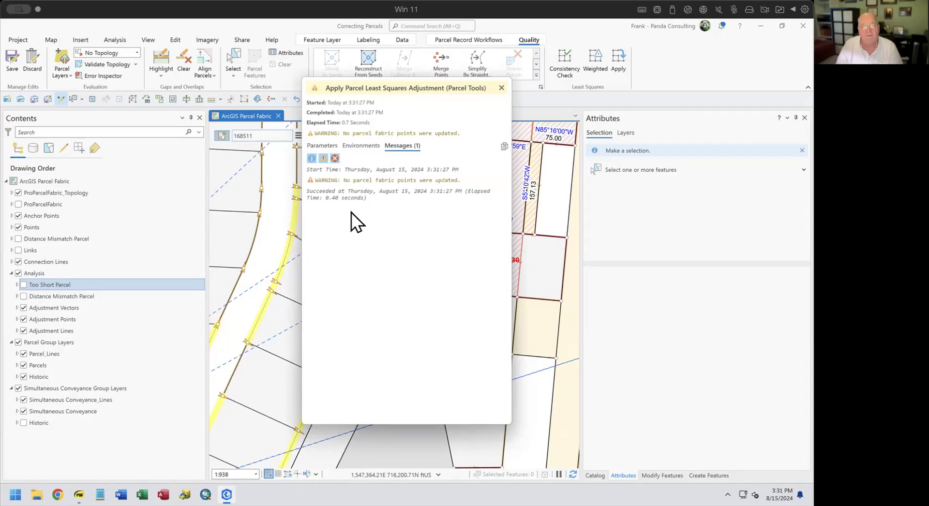
pyautogui.click(501, 87)
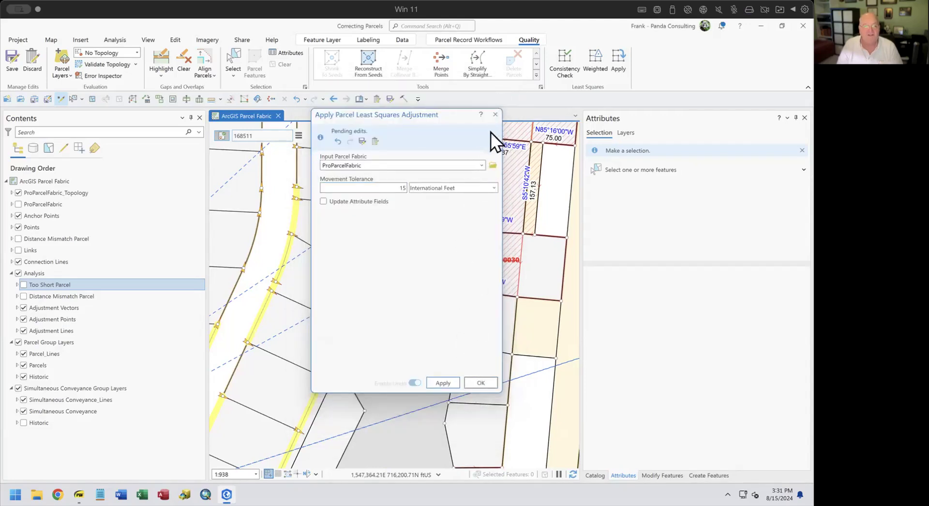
pyautogui.click(495, 114)
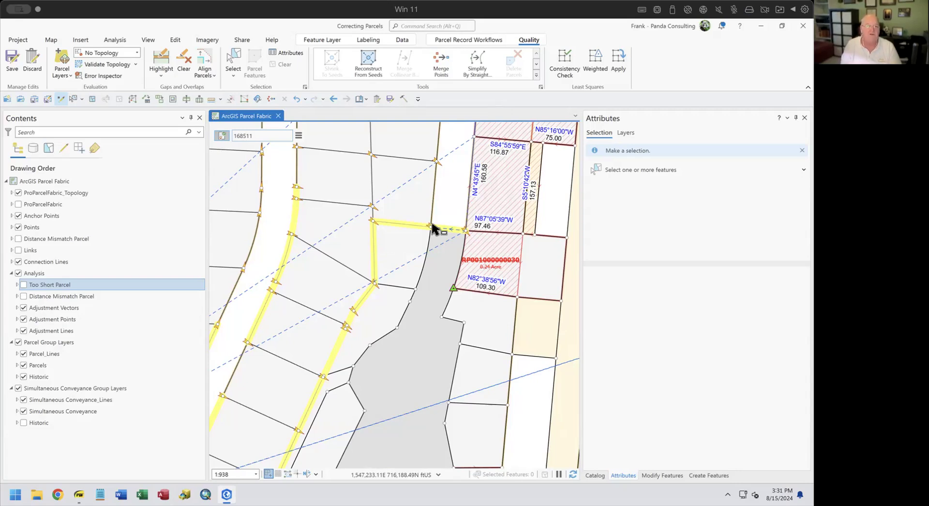
# Select features around the adjusted line and inspect the distance and N84°21'15"W direction corrections.
pyautogui.click(230, 65)
pyautogui.click(395, 219)
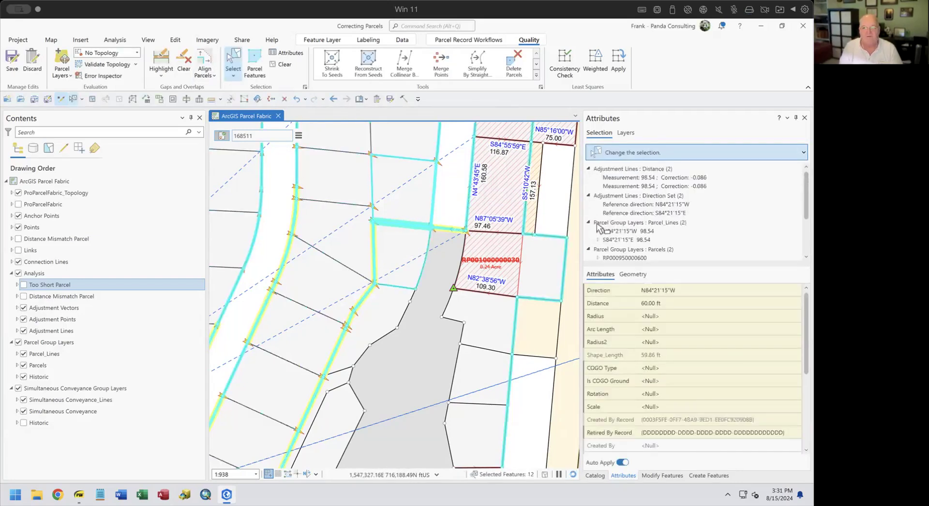
pyautogui.click(712, 179)
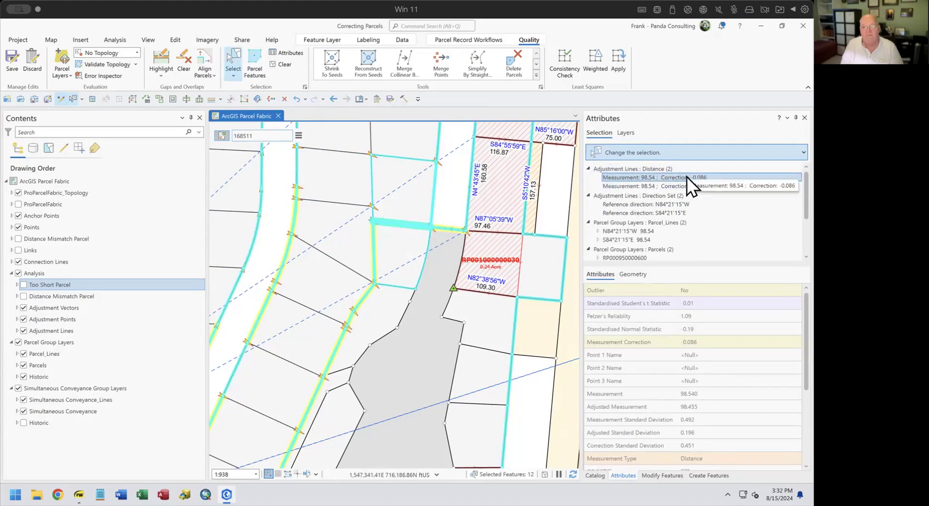
pyautogui.click(662, 204)
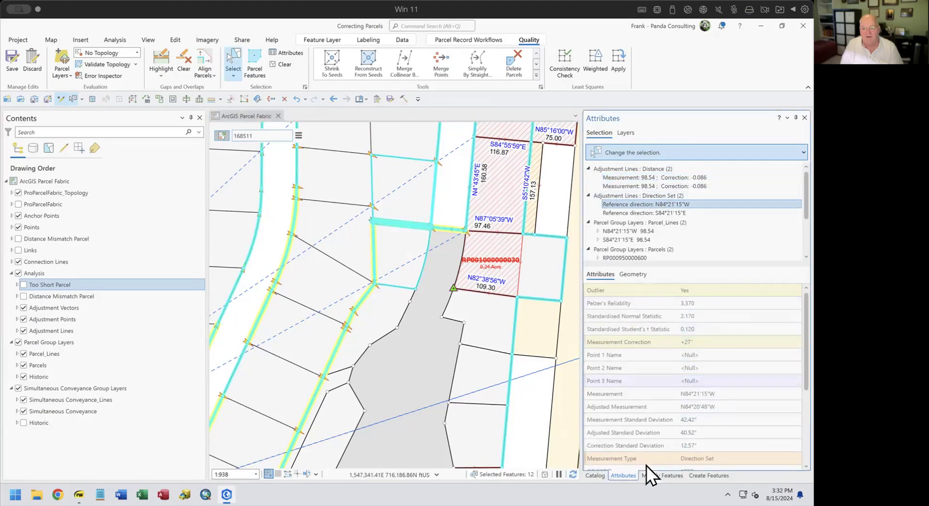
# Compare the N84°21'15"W and S84°21'15"E 98.54 parcel lines, clear the selection, return to slides.
pyautogui.scroll(-2, 739, 367)
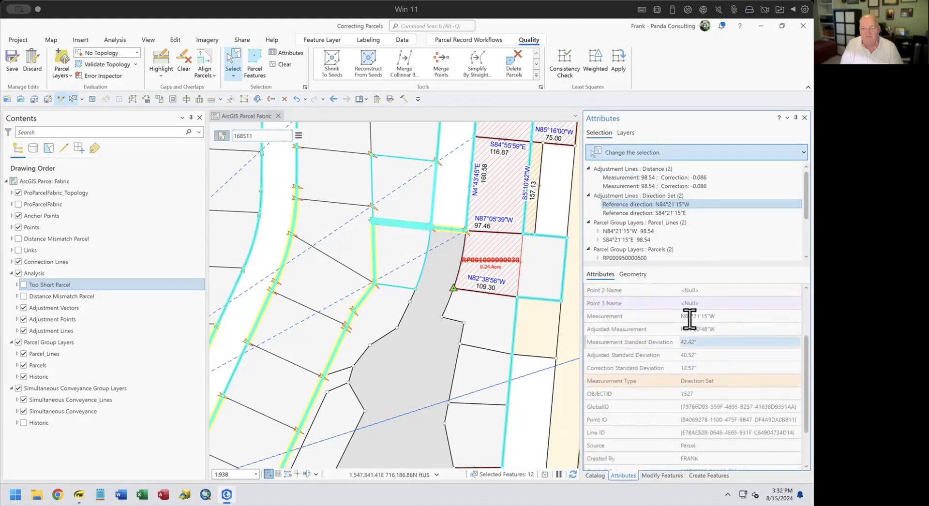
pyautogui.click(635, 232)
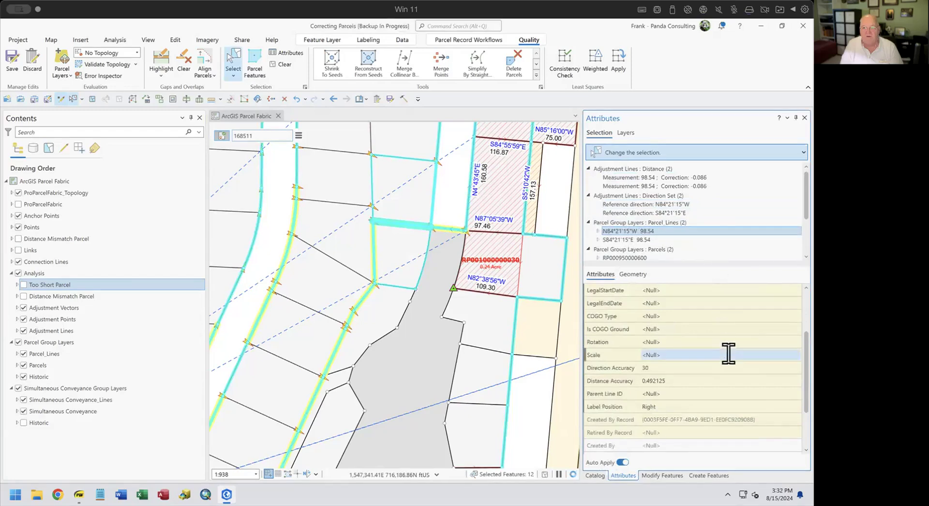
pyautogui.scroll(1, 728, 353)
pyautogui.scroll(-1, 712, 382)
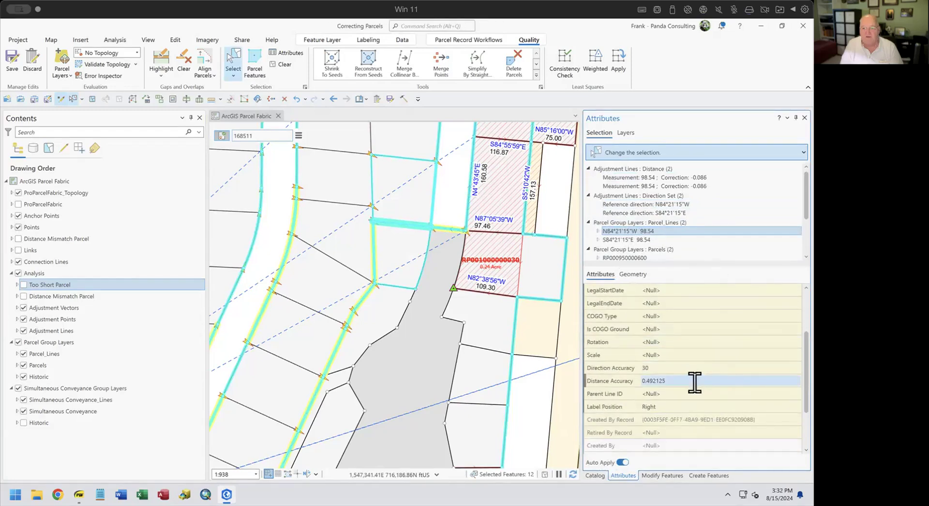
pyautogui.scroll(-1, 693, 394)
pyautogui.scroll(1, 691, 395)
pyautogui.scroll(2, 693, 395)
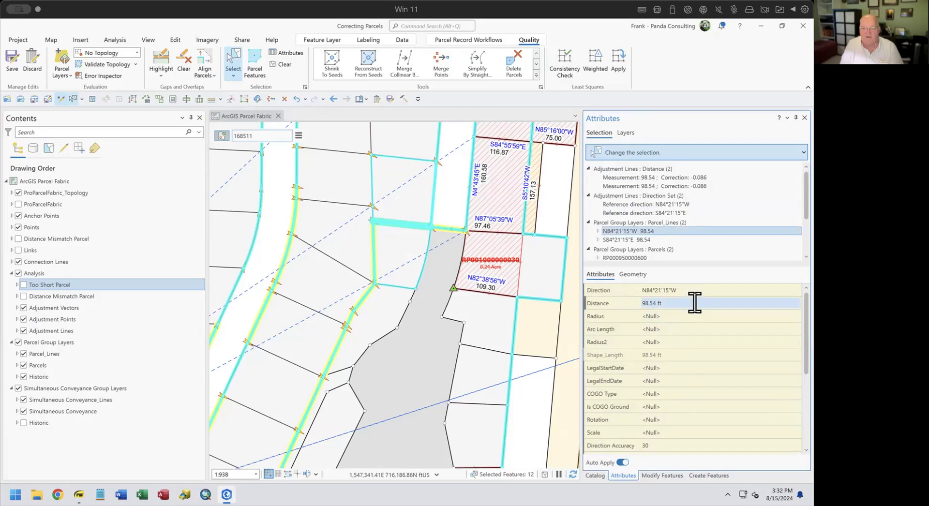
pyautogui.click(638, 240)
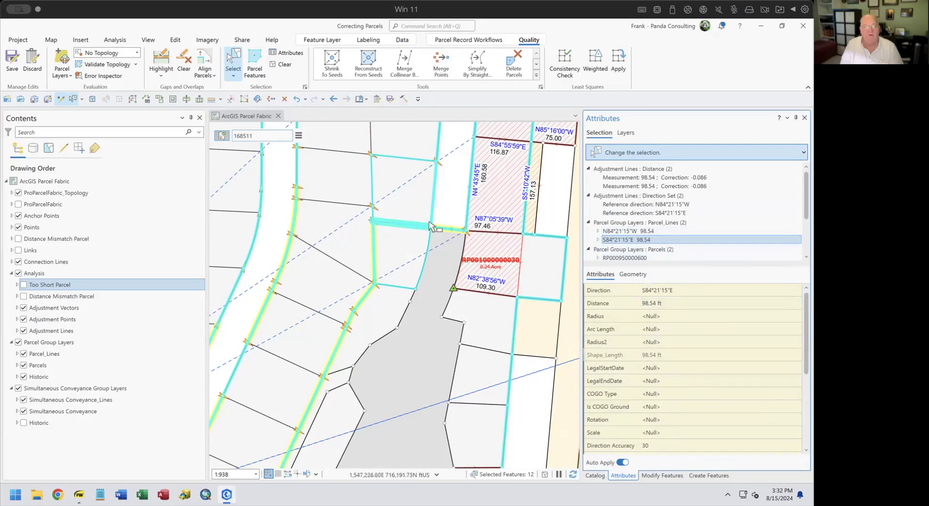
pyautogui.click(454, 181)
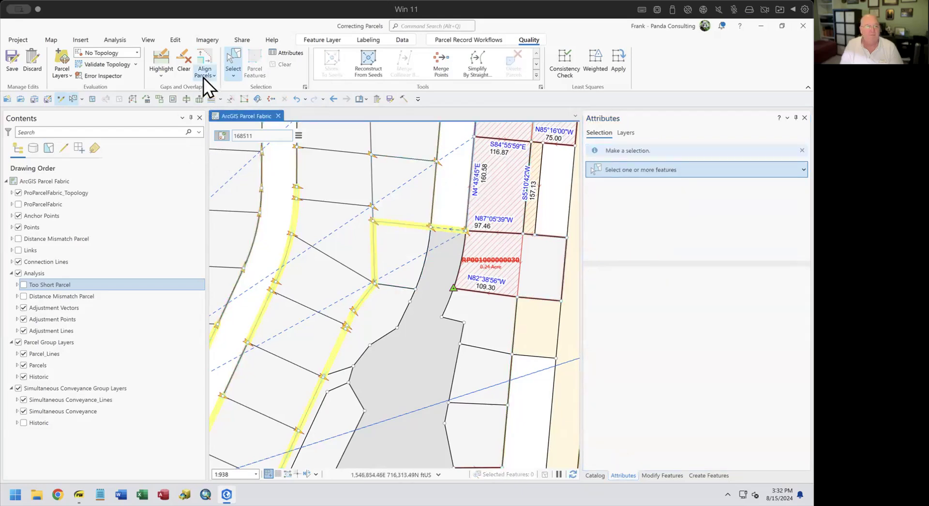
pyautogui.click(79, 495)
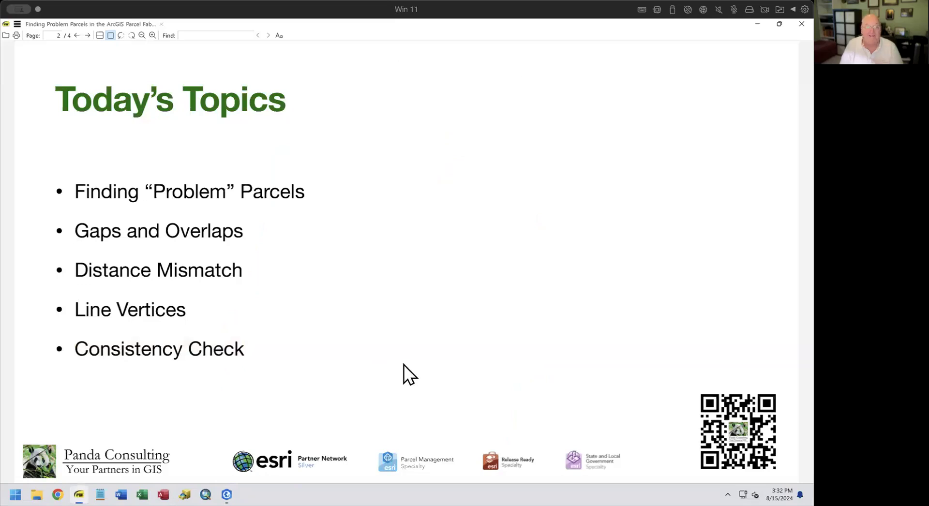